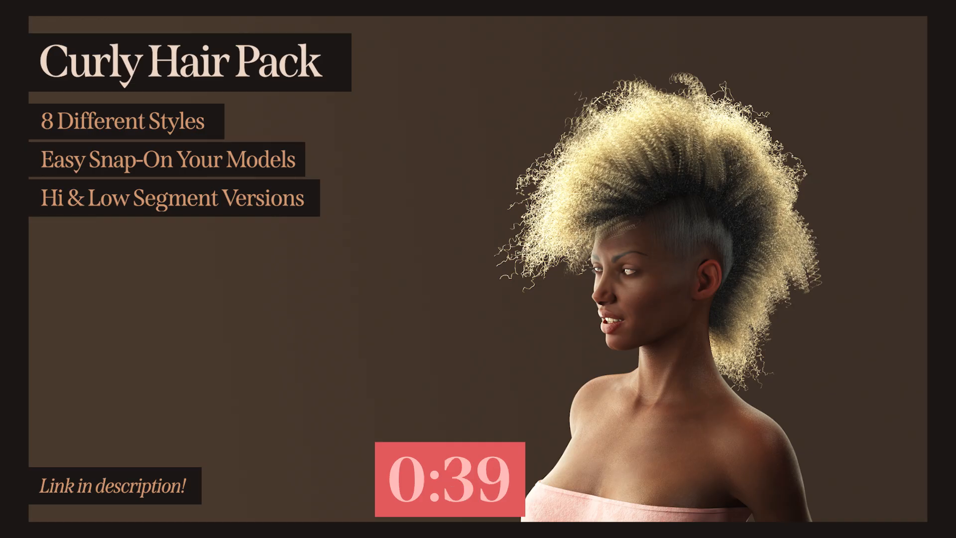
Highlight the eight wig scene files in the Curly Wigs folder.
{"action": "left_click_drag", "start_coordinate": [252, 327], "coordinate": [233, 246]}
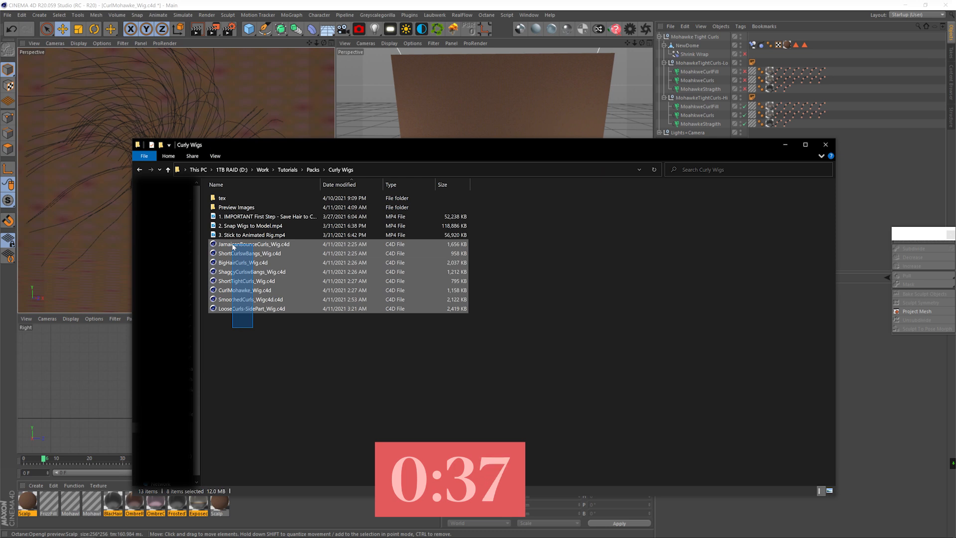
{"action": "left_click", "coordinate": [244, 339]}
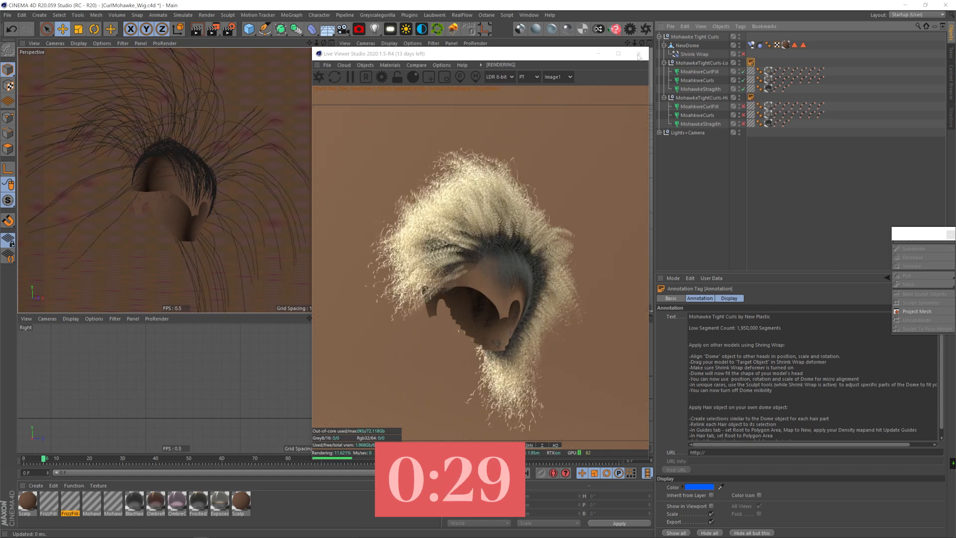
Close the live render and add the Mohawke Tight Curls preset from the content library to the character scene.
{"action": "left_click", "coordinate": [639, 54]}
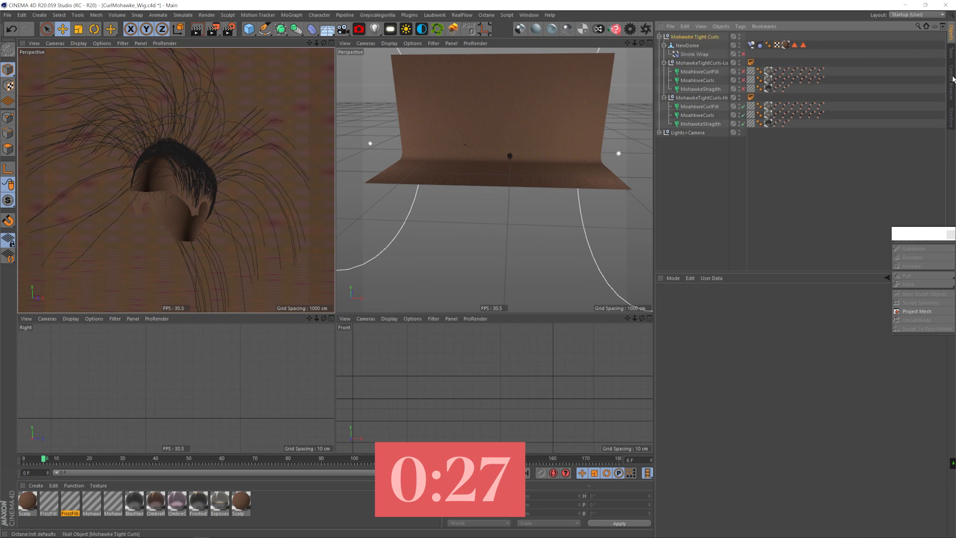
{"action": "left_click", "coordinate": [950, 82]}
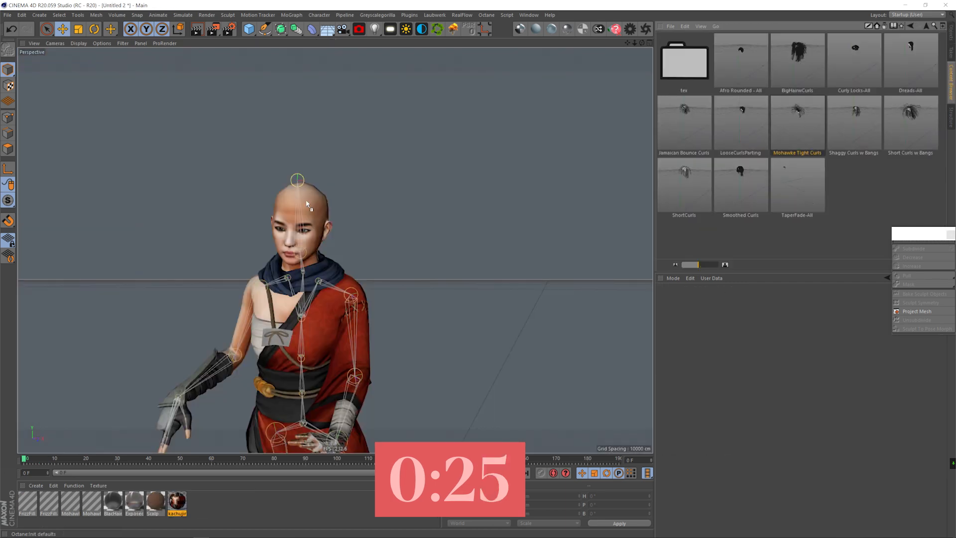
{"action": "double_click", "coordinate": [796, 114]}
Enable the wig dome's Shrink Wrap deformer and check the fit around the character's head.
{"action": "left_click_drag", "start_coordinate": [309, 164], "coordinate": [339, 174], "text": "alt"}
{"action": "left_click", "coordinate": [747, 53]}
{"action": "left_click", "coordinate": [745, 54]}
{"action": "left_click_drag", "start_coordinate": [348, 224], "coordinate": [55, 231], "text": "alt"}
{"action": "left_click", "coordinate": [230, 235]}
{"action": "left_click_drag", "start_coordinate": [231, 234], "coordinate": [318, 214], "text": "alt"}
{"action": "key", "text": "r"}
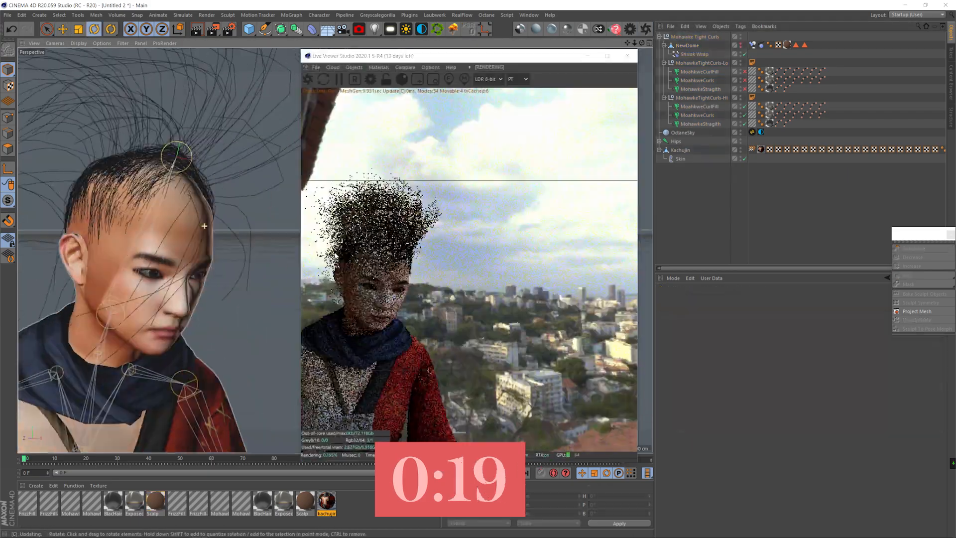
{"action": "left_click_drag", "start_coordinate": [202, 224], "coordinate": [259, 279], "text": "alt"}
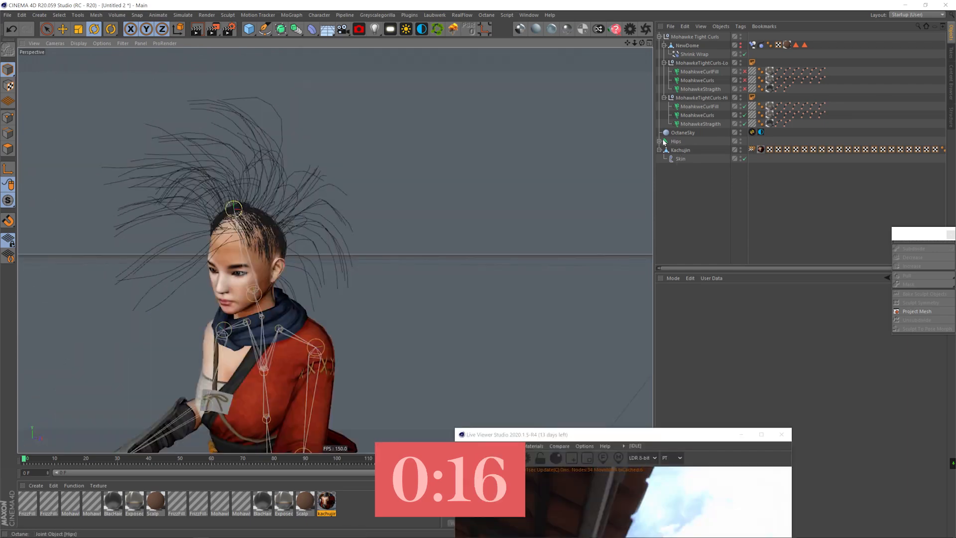
Assign the rig's Head joint as the target of the wig dome's Parent constraint and play the animation.
{"action": "left_click", "coordinate": [659, 141]}
{"action": "left_click", "coordinate": [663, 150]}
{"action": "left_click", "coordinate": [669, 158]}
{"action": "left_click", "coordinate": [673, 167]}
{"action": "left_click", "coordinate": [679, 176]}
{"action": "left_click", "coordinate": [752, 45]}
{"action": "left_click_drag", "start_coordinate": [700, 185], "coordinate": [707, 377]}
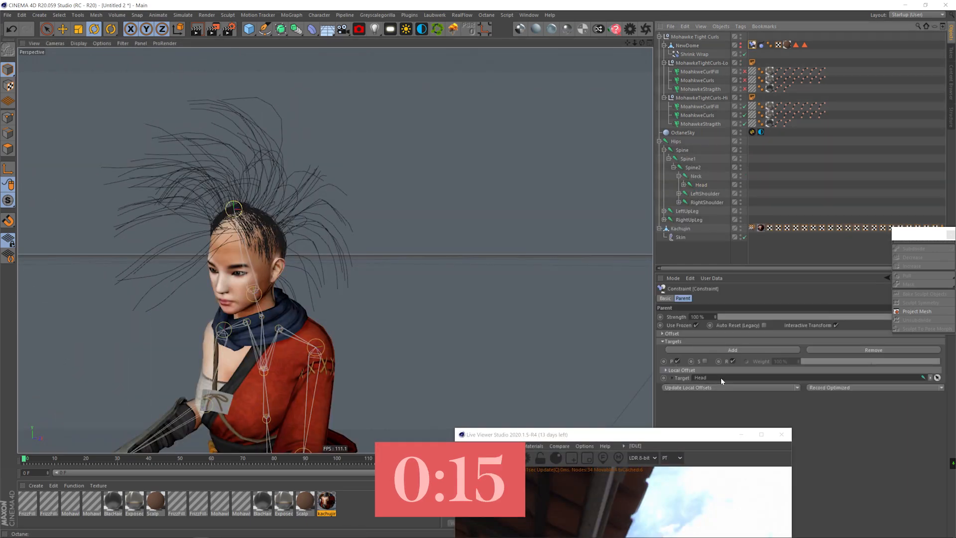
{"action": "key", "text": "F8"}
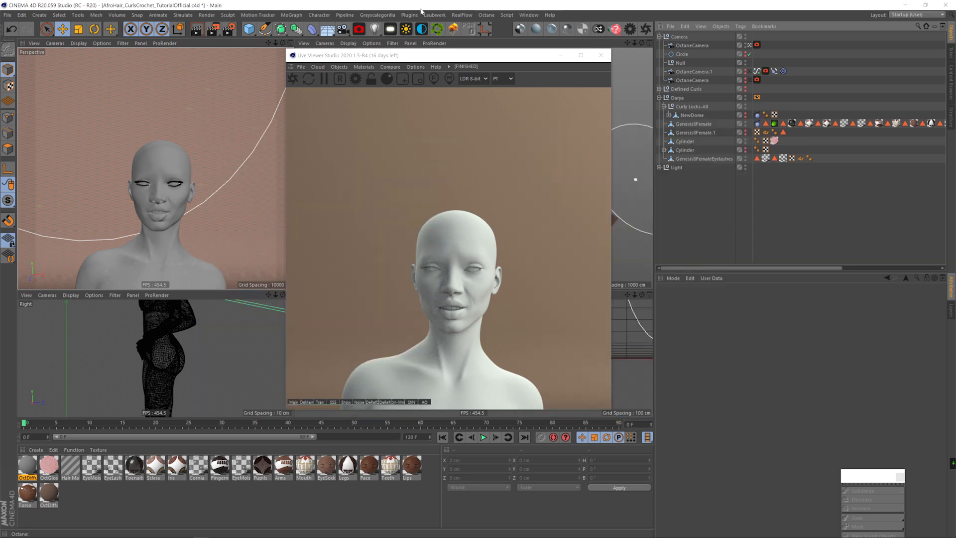
Collapse the Camera group, select the NewDome object and examine how it covers the model's head.
{"action": "left_click_drag", "start_coordinate": [544, 56], "coordinate": [559, 51]}
{"action": "left_click", "coordinate": [659, 36]}
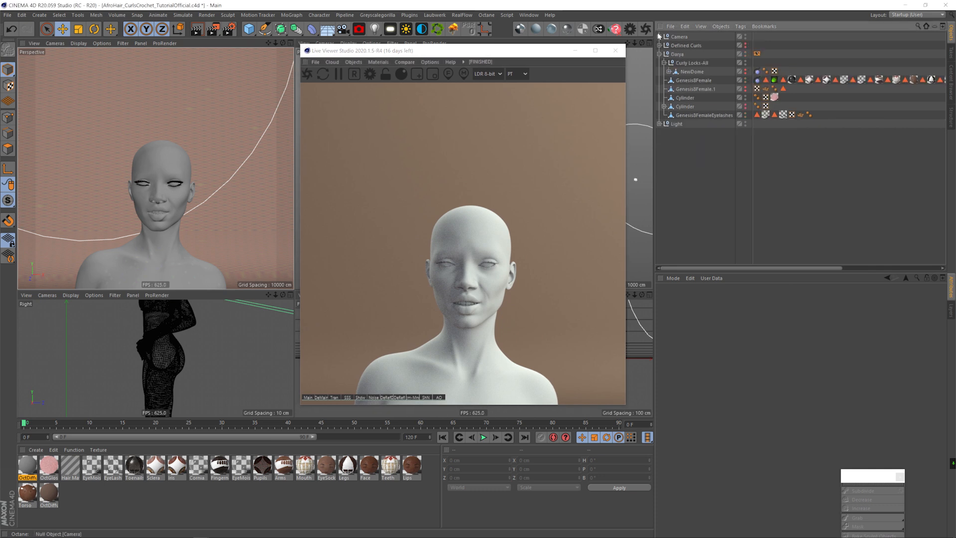
{"action": "left_click", "coordinate": [685, 71]}
{"action": "left_click_drag", "start_coordinate": [366, 55], "coordinate": [681, 153]}
{"action": "key", "text": "2"}
{"action": "left_click_drag", "start_coordinate": [493, 164], "coordinate": [475, 125]}
{"action": "key", "text": "1"}
{"action": "key", "text": "2"}
{"action": "key", "text": "3"}
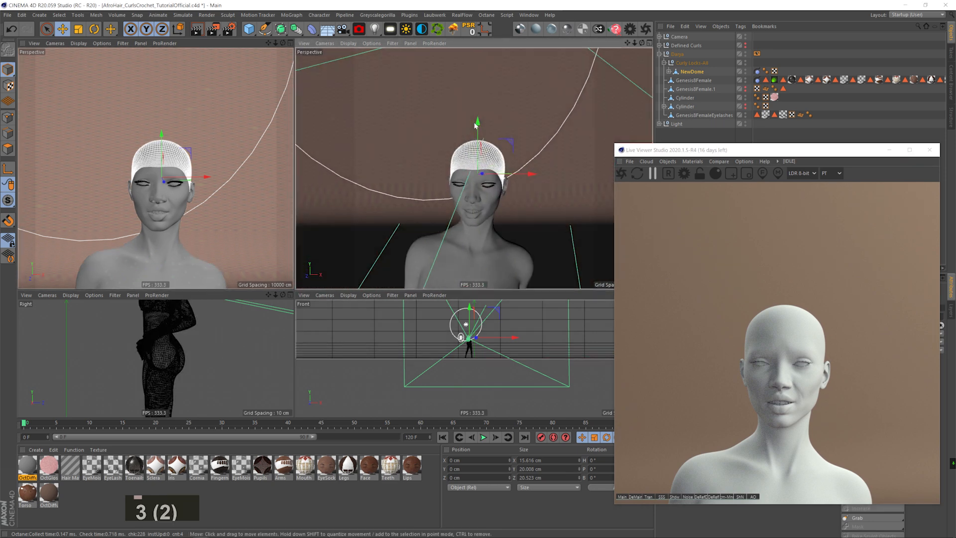
{"action": "left_click_drag", "start_coordinate": [704, 152], "coordinate": [113, 57]}
{"action": "left_click_drag", "start_coordinate": [497, 149], "coordinate": [548, 145]}
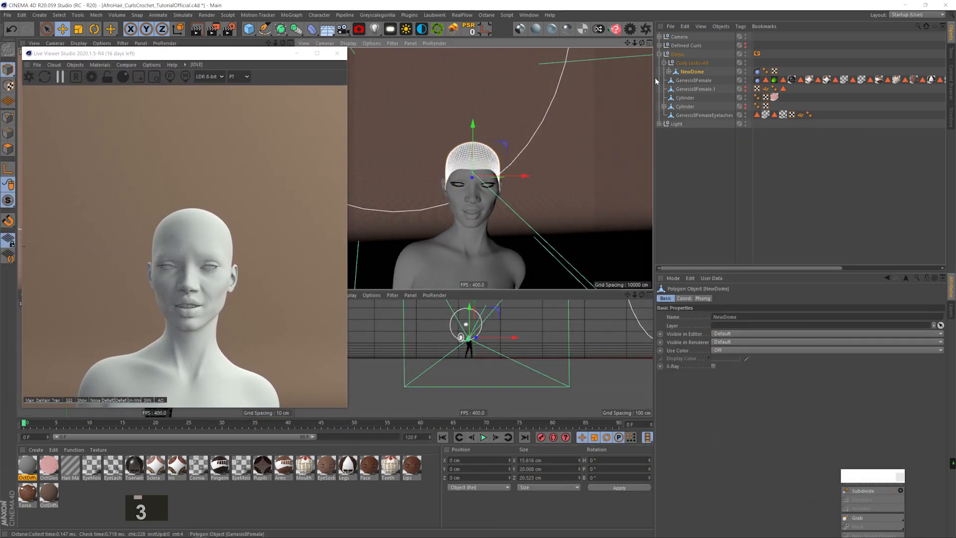
{"action": "left_click", "coordinate": [668, 71]}
{"action": "key", "text": "3"}
{"action": "left_click_drag", "start_coordinate": [482, 171], "coordinate": [498, 174]}
Switch NewDome to polygon mode and paint a line of polygons on it with Live Selection.
{"action": "left_click", "coordinate": [669, 71]}
{"action": "left_click", "coordinate": [714, 162]}
{"action": "left_click", "coordinate": [704, 71]}
{"action": "left_click_drag", "start_coordinate": [254, 54], "coordinate": [281, 103]}
{"action": "key", "text": "2"}
{"action": "mouse_move", "coordinate": [469, 147]}
{"action": "left_mouse_down"}
{"action": "mouse_move", "coordinate": [493, 147]}
{"action": "mouse_move", "coordinate": [410, 153]}
{"action": "mouse_move", "coordinate": [433, 153]}
{"action": "left_mouse_up"}
{"action": "key", "text": "3"}
{"action": "left_click", "coordinate": [7, 148]}
{"action": "left_click", "coordinate": [47, 29]}
{"action": "key", "text": "3"}
{"action": "mouse_move", "coordinate": [490, 179]}
{"action": "left_mouse_down"}
{"action": "mouse_move", "coordinate": [548, 149]}
{"action": "mouse_move", "coordinate": [517, 152]}
{"action": "left_mouse_up"}
{"action": "mouse_move", "coordinate": [573, 152]}
{"action": "left_mouse_down", "text": "shift"}
{"action": "mouse_move", "coordinate": [610, 194]}
{"action": "mouse_move", "coordinate": [600, 239]}
{"action": "left_mouse_up", "text": "shift"}
Expand NewDome's hierarchy and hide the Genesis8Female body so only the dome remains in view.
{"action": "left_click", "coordinate": [668, 71]}
{"action": "key", "text": "1"}
{"action": "mouse_move", "coordinate": [618, 125]}
{"action": "left_mouse_down"}
{"action": "mouse_move", "coordinate": [641, 122]}
{"action": "mouse_move", "coordinate": [613, 129]}
{"action": "left_mouse_up"}
{"action": "left_click", "coordinate": [745, 88], "text": "alt"}
Complete the painted boundary on the dome and fill the enclosed area with Fill Selection.
{"action": "key", "text": "3"}
{"action": "left_click_drag", "start_coordinate": [627, 165], "coordinate": [528, 174]}
{"action": "left_click_drag", "start_coordinate": [461, 169], "coordinate": [438, 191], "text": "shift"}
{"action": "key", "text": "u"}
{"action": "key", "text": "f"}
{"action": "left_click", "coordinate": [448, 134]}
Remove unwanted polygons from the dome selection along the parting boundary.
{"action": "key", "text": "3"}
{"action": "mouse_move", "coordinate": [468, 149]}
{"action": "left_mouse_down"}
{"action": "mouse_move", "coordinate": [539, 166]}
{"action": "mouse_move", "coordinate": [513, 142]}
{"action": "mouse_move", "coordinate": [533, 140]}
{"action": "mouse_move", "coordinate": [418, 142]}
{"action": "mouse_move", "coordinate": [438, 149]}
{"action": "left_mouse_up"}
{"action": "key", "text": "3"}
{"action": "mouse_move", "coordinate": [517, 160]}
{"action": "left_mouse_down", "text": "ctrl"}
{"action": "mouse_move", "coordinate": [445, 160]}
{"action": "mouse_move", "coordinate": [479, 124]}
{"action": "mouse_move", "coordinate": [414, 158]}
{"action": "left_mouse_up", "text": "ctrl"}
{"action": "key", "text": "3"}
{"action": "key", "text": "3"}
{"action": "mouse_move", "coordinate": [414, 159]}
{"action": "left_mouse_down"}
{"action": "mouse_move", "coordinate": [429, 148]}
{"action": "mouse_move", "coordinate": [439, 155]}
{"action": "left_mouse_up"}
{"action": "key", "text": "3"}
{"action": "mouse_move", "coordinate": [439, 155]}
{"action": "left_mouse_down"}
{"action": "mouse_move", "coordinate": [472, 136]}
{"action": "mouse_move", "coordinate": [485, 111]}
{"action": "mouse_move", "coordinate": [354, 194]}
{"action": "left_mouse_up"}
{"action": "mouse_move", "coordinate": [522, 149]}
{"action": "left_mouse_down", "text": "ctrl"}
{"action": "mouse_move", "coordinate": [424, 126]}
{"action": "mouse_move", "coordinate": [420, 163]}
{"action": "left_mouse_up", "text": "ctrl"}
{"action": "key", "text": "3"}
{"action": "key", "text": "3"}
{"action": "mouse_move", "coordinate": [421, 163]}
{"action": "left_mouse_down"}
{"action": "mouse_move", "coordinate": [439, 110]}
{"action": "mouse_move", "coordinate": [447, 122]}
{"action": "left_mouse_up"}
{"action": "key", "text": "3"}
{"action": "mouse_move", "coordinate": [447, 122]}
{"action": "left_mouse_down"}
{"action": "mouse_move", "coordinate": [431, 145]}
{"action": "mouse_move", "coordinate": [455, 135]}
{"action": "mouse_move", "coordinate": [460, 149]}
{"action": "left_mouse_up"}
{"action": "key", "text": "3"}
{"action": "key", "text": "3"}
{"action": "left_click_drag", "start_coordinate": [460, 149], "coordinate": [651, 98]}
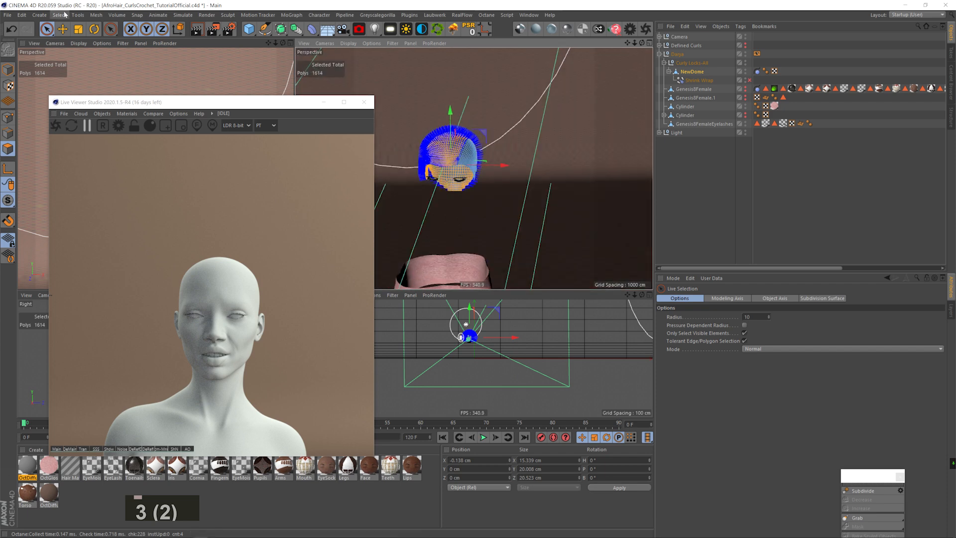
Store the dome's two side areas in polygon selection tags named Left and Right.
{"action": "left_click", "coordinate": [59, 15]}
{"action": "left_click", "coordinate": [80, 234]}
{"action": "left_click_drag", "start_coordinate": [736, 309], "coordinate": [598, 290]}
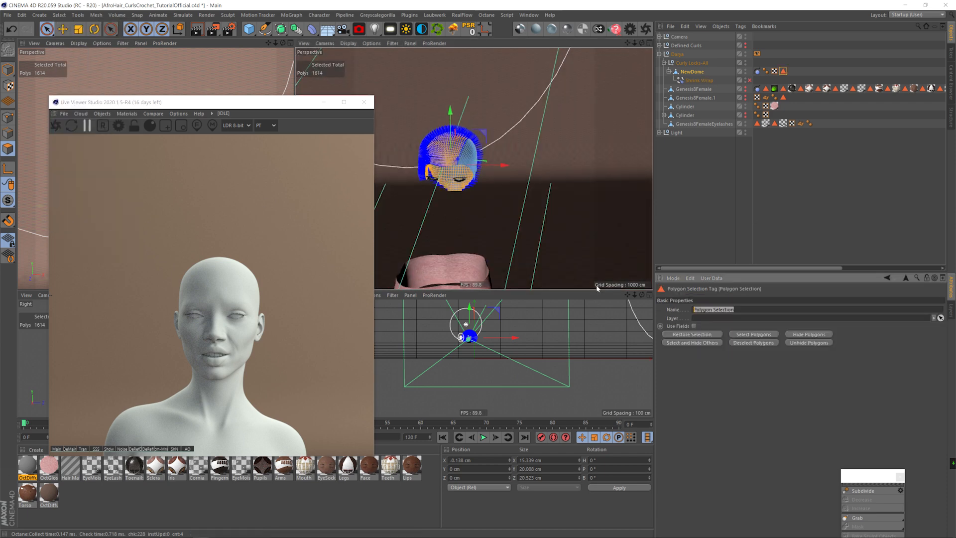
{"action": "type", "text": "Right"}
{"action": "key", "text": "Return"}
{"action": "key", "text": "2"}
{"action": "left_click_drag", "start_coordinate": [443, 175], "coordinate": [463, 160]}
{"action": "key", "text": "3"}
{"action": "key", "text": "2"}
{"action": "left_click_drag", "start_coordinate": [463, 160], "coordinate": [458, 165]}
{"action": "key", "text": "ctrl+z"}
Add a hair object to the dome's Right polygon selection and set the guide root to Polygon Area.
{"action": "left_click", "coordinate": [792, 71]}
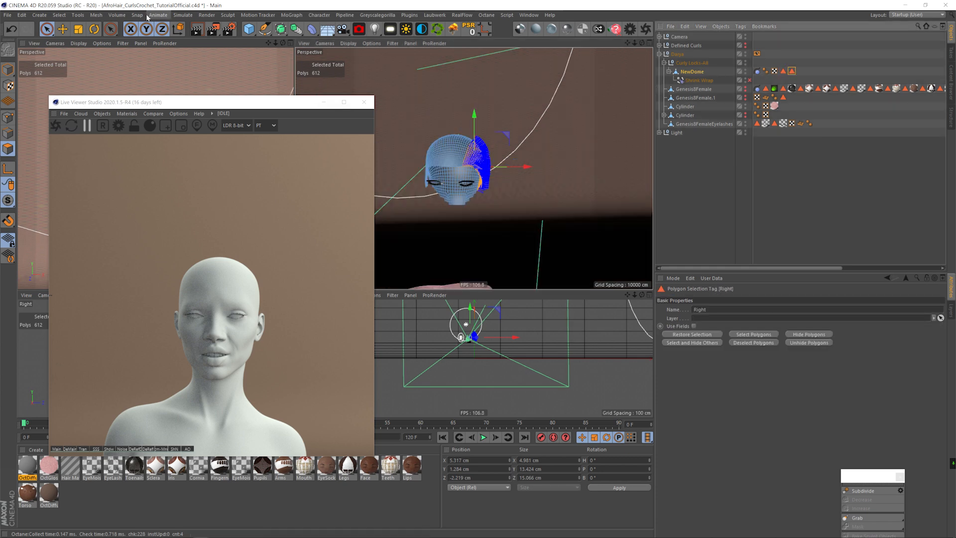
{"action": "left_click", "coordinate": [182, 14]}
{"action": "mouse_move", "coordinate": [199, 70]}
{"action": "left_click", "coordinate": [244, 70]}
{"action": "key", "text": "3"}
{"action": "left_click_drag", "start_coordinate": [440, 160], "coordinate": [461, 174]}
{"action": "left_click", "coordinate": [707, 361]}
{"action": "left_click", "coordinate": [701, 378]}
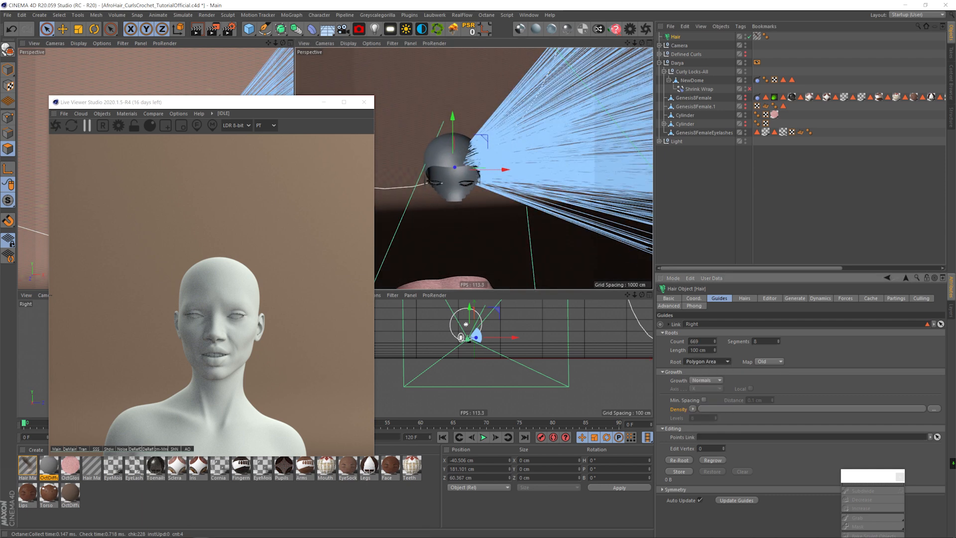
Reduce the hair object's guide count to 30.
{"action": "type", "text": "60"}
{"action": "key", "text": "Return"}
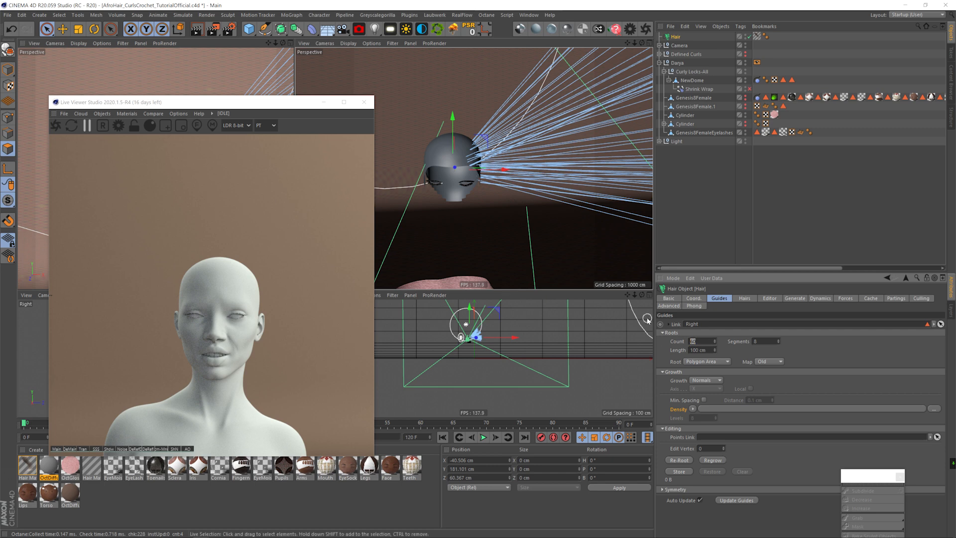
{"action": "type", "text": "30"}
{"action": "key", "text": "Return"}
Detach the Hair Tools and Hair Selection commands as floating palettes and stack them over the live render.
{"action": "key", "text": "3"}
{"action": "left_click_drag", "start_coordinate": [453, 185], "coordinate": [350, 183]}
{"action": "left_click", "coordinate": [206, 15]}
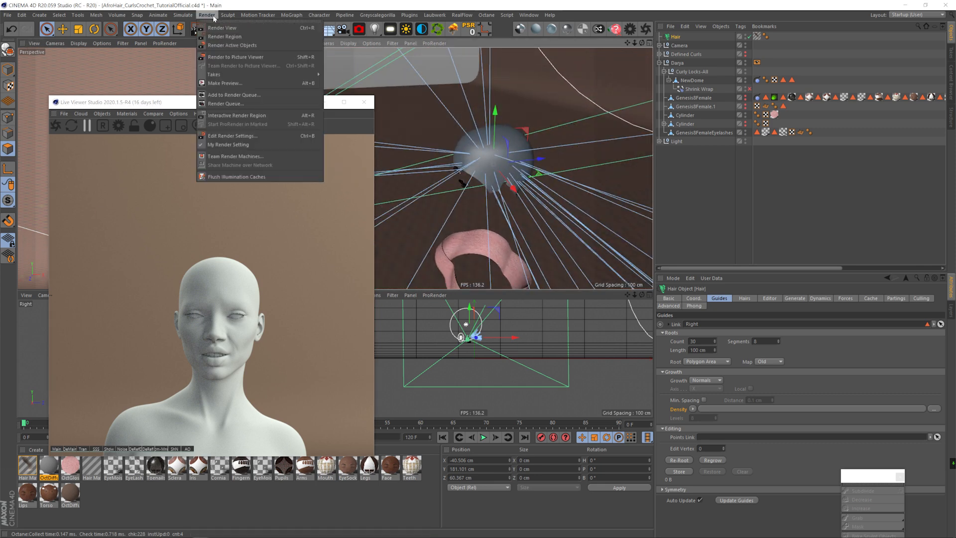
{"action": "mouse_move", "coordinate": [199, 104]}
{"action": "left_click", "coordinate": [243, 100]}
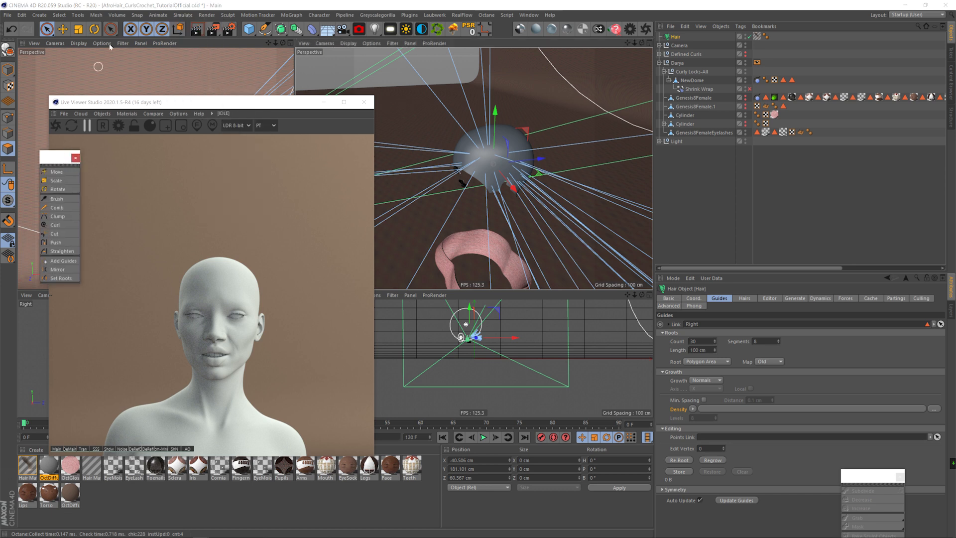
{"action": "left_click", "coordinate": [159, 15]}
{"action": "mouse_move", "coordinate": [183, 15]}
{"action": "mouse_move", "coordinate": [199, 95]}
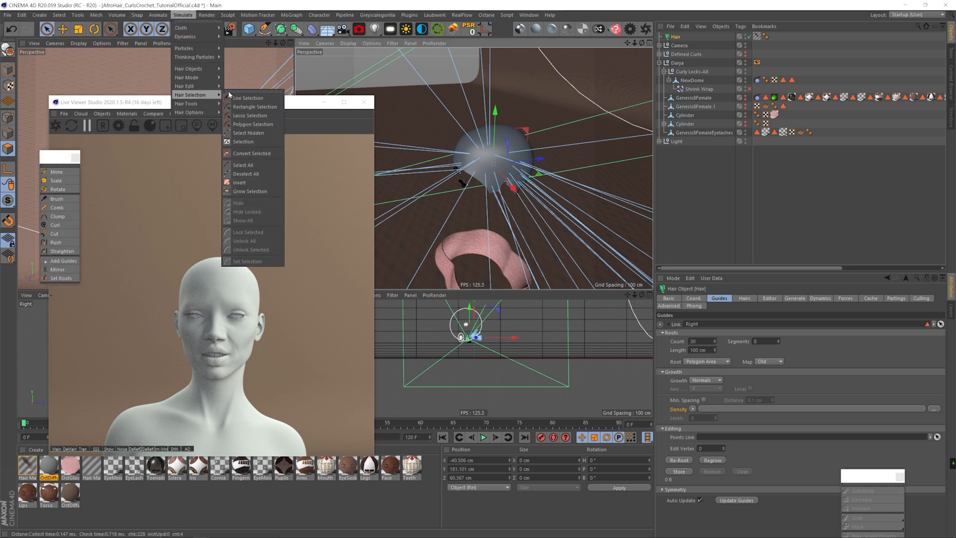
{"action": "left_click", "coordinate": [251, 93]}
{"action": "left_click_drag", "start_coordinate": [254, 82], "coordinate": [62, 282]}
{"action": "left_click_drag", "start_coordinate": [54, 157], "coordinate": [44, 139]}
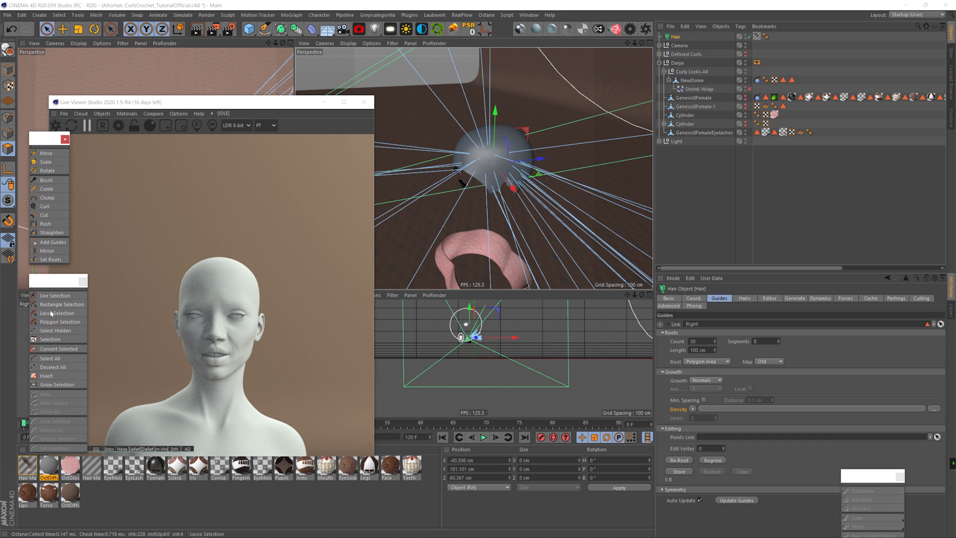
Delete an unwanted guide and place a single new one on the dome with Add Guides.
{"action": "left_click", "coordinate": [55, 295]}
{"action": "key", "text": "BackSpace"}
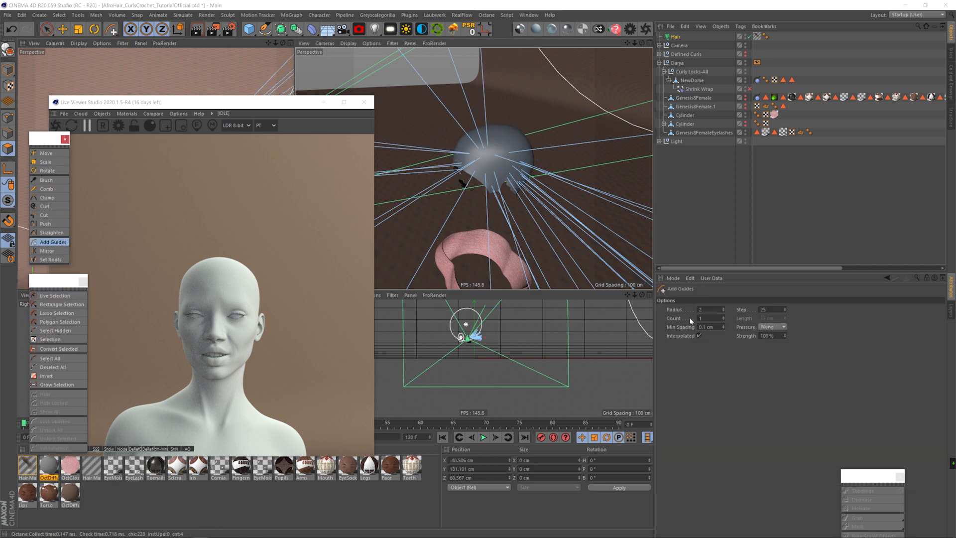
{"action": "left_click", "coordinate": [505, 145]}
{"action": "key", "text": "3"}
{"action": "mouse_move", "coordinate": [504, 167]}
{"action": "left_mouse_down"}
{"action": "mouse_move", "coordinate": [522, 173]}
{"action": "mouse_move", "coordinate": [467, 156]}
{"action": "mouse_move", "coordinate": [411, 196]}
{"action": "mouse_move", "coordinate": [438, 171]}
{"action": "mouse_move", "coordinate": [519, 147]}
{"action": "mouse_move", "coordinate": [459, 152]}
{"action": "mouse_move", "coordinate": [537, 161]}
{"action": "mouse_move", "coordinate": [480, 166]}
{"action": "mouse_move", "coordinate": [453, 146]}
{"action": "mouse_move", "coordinate": [482, 145]}
{"action": "left_mouse_up"}
Select and delete two more unwanted guides on the dome and reactivate Add Guides.
{"action": "left_click", "coordinate": [117, 188]}
{"action": "left_click", "coordinate": [42, 295]}
{"action": "key", "text": "3"}
{"action": "left_click", "coordinate": [478, 156]}
{"action": "key", "text": "3"}
{"action": "key", "text": "BackSpace"}
{"action": "key", "text": "3"}
{"action": "left_click", "coordinate": [523, 159]}
{"action": "key", "text": "BackSpace"}
{"action": "key", "text": "3"}
{"action": "left_click", "coordinate": [53, 242]}
{"action": "key", "text": "3"}
{"action": "key", "text": "3"}
{"action": "left_click_drag", "start_coordinate": [477, 160], "coordinate": [582, 182]}
Set the root placement of the hair object's hairs to Polygon Area.
{"action": "left_click", "coordinate": [675, 37]}
{"action": "left_click", "coordinate": [744, 298]}
{"action": "left_click", "coordinate": [696, 341]}
{"action": "left_click", "coordinate": [700, 368]}
Load Dome_Hairline-Soft.tif as the guides' density map without copying it to the project location.
{"action": "left_click", "coordinate": [718, 298]}
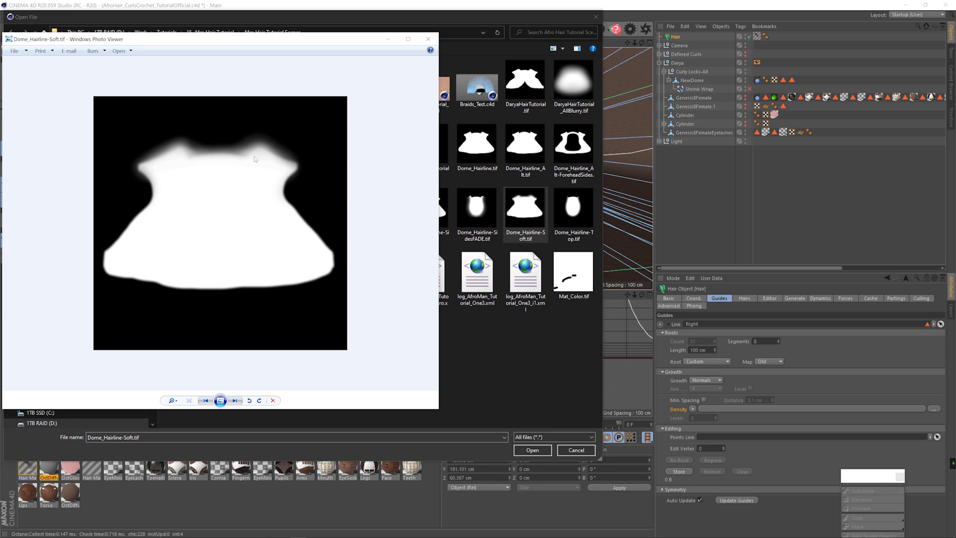
{"action": "left_click", "coordinate": [428, 40]}
{"action": "double_click", "coordinate": [526, 204]}
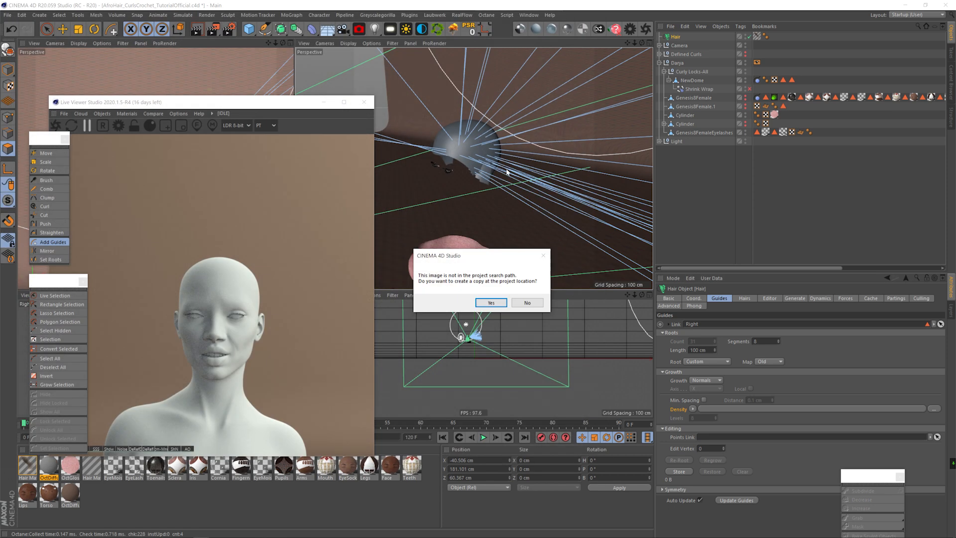
{"action": "left_click", "coordinate": [527, 303]}
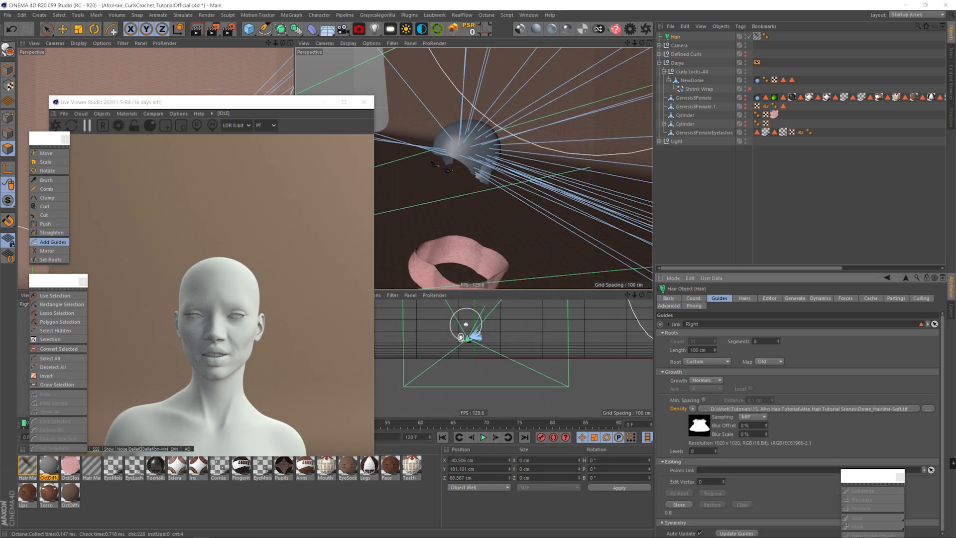
Use Dome_Hairline-Soft.tif as the hairs' density map too and set the density levels to 16.
{"action": "left_click", "coordinate": [744, 298]}
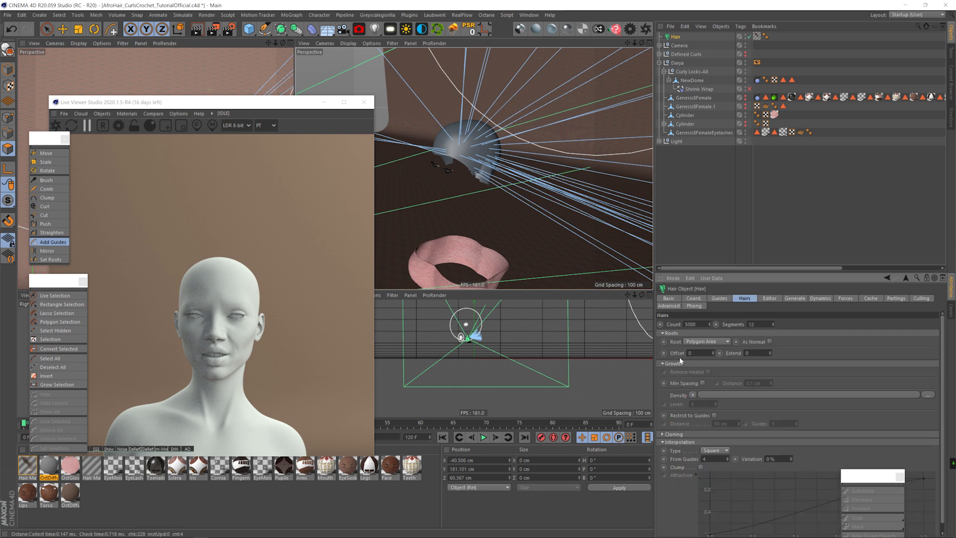
{"action": "left_click", "coordinate": [680, 441]}
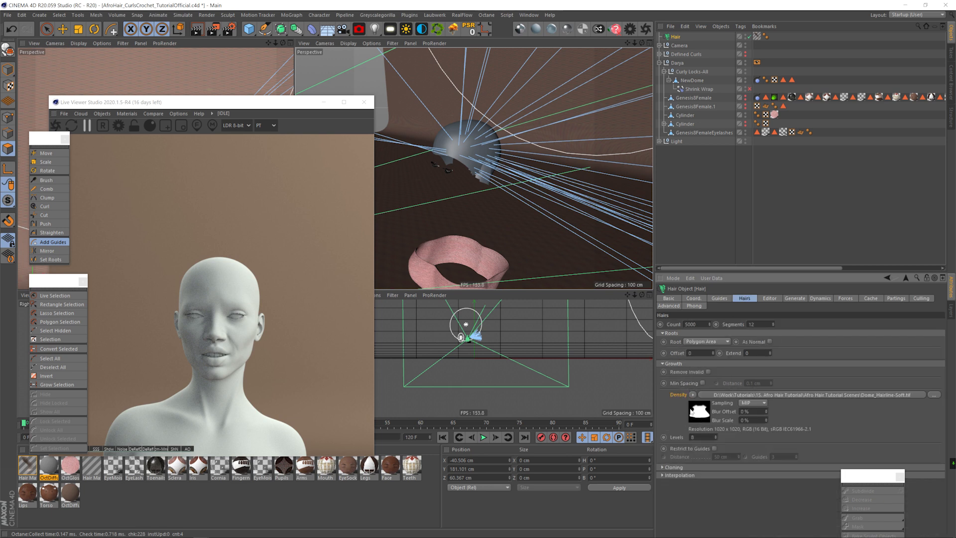
{"action": "type", "text": "6"}
{"action": "key", "text": "Return"}
{"action": "left_click", "coordinate": [719, 297]}
Duplicate the hair object, naming the original Right and the copy Left.
{"action": "left_click_drag", "start_coordinate": [680, 39], "coordinate": [678, 34], "text": "ctrl+alt"}
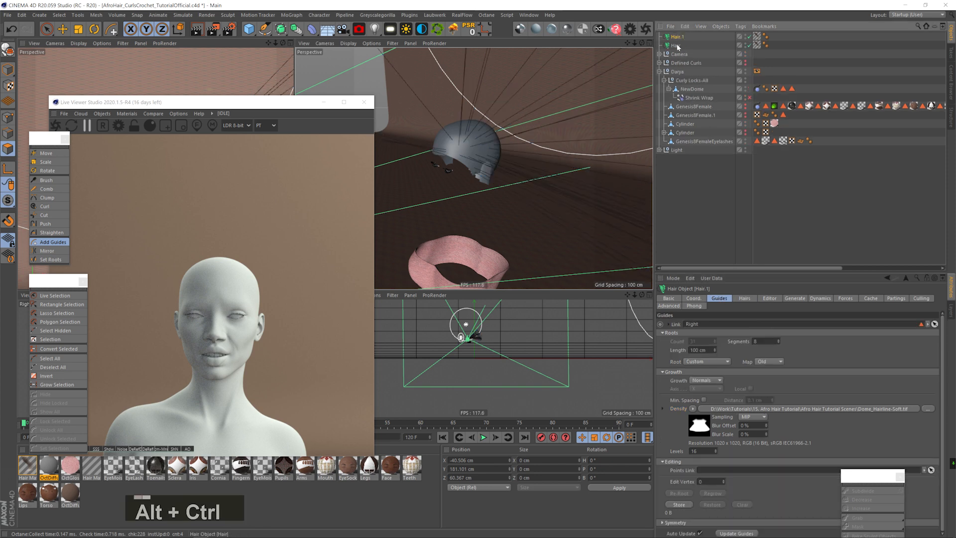
{"action": "double_click", "coordinate": [675, 45]}
{"action": "type", "text": "Right"}
{"action": "key", "text": "Return"}
{"action": "double_click", "coordinate": [675, 37]}
{"action": "type", "text": "Left"}
{"action": "key", "text": "Return"}
Link the Left hair's guides to the dome's Left polygon selection and update the guides.
{"action": "left_click", "coordinate": [783, 89]}
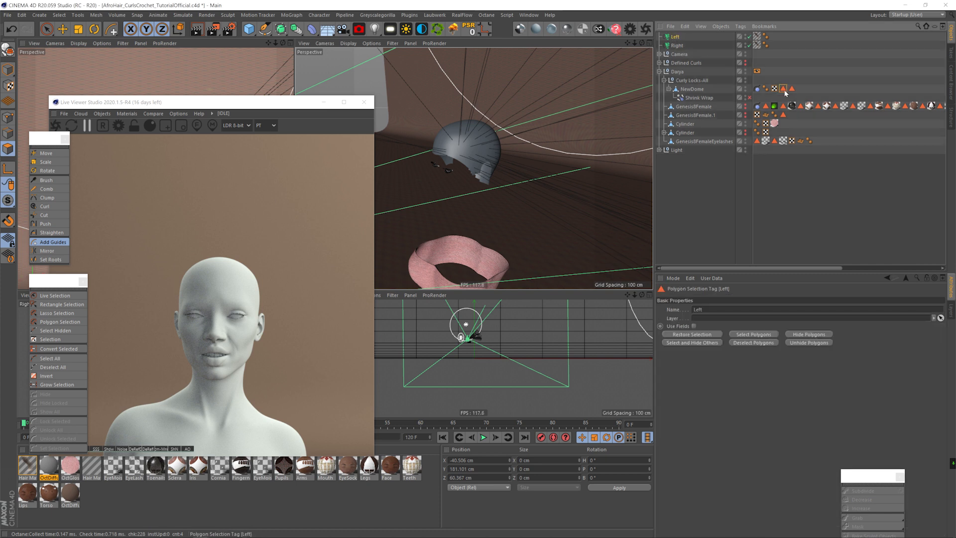
{"action": "left_click_drag", "start_coordinate": [671, 40], "coordinate": [762, 215]}
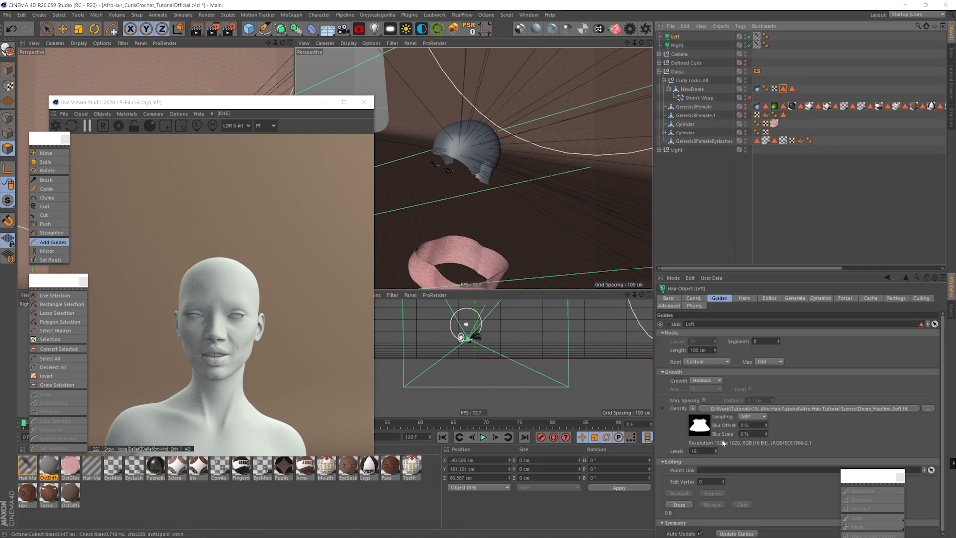
{"action": "left_click", "coordinate": [750, 531]}
Set the Left hair's guide root to Polygon Area and its guide count to 80.
{"action": "key", "text": "3"}
{"action": "left_click_drag", "start_coordinate": [466, 134], "coordinate": [513, 171]}
{"action": "key", "text": "3"}
{"action": "left_click", "coordinate": [716, 362]}
{"action": "left_click", "coordinate": [707, 388]}
{"action": "key", "text": "3"}
{"action": "double_click", "coordinate": [692, 341]}
{"action": "type", "text": "80"}
{"action": "key", "text": "Return"}
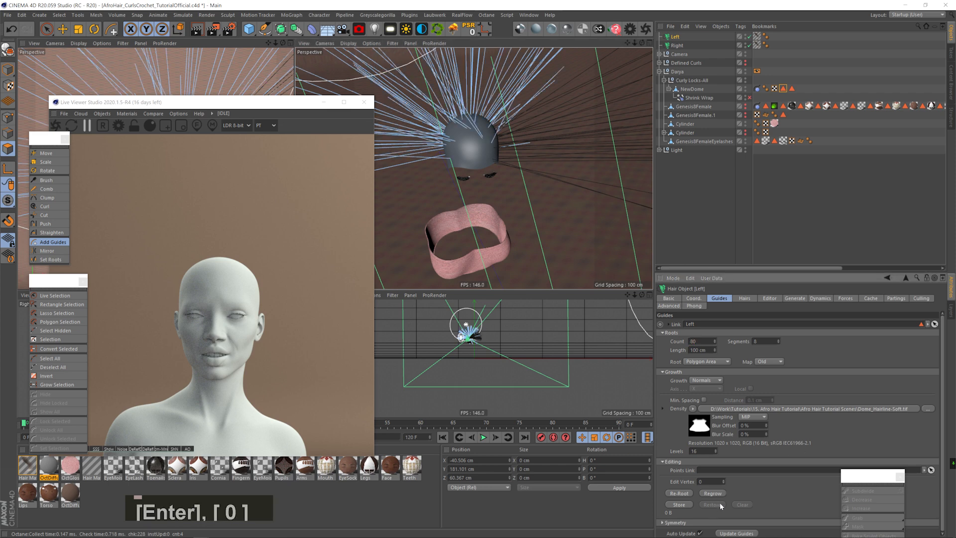
Select the stray guide near the dome's front hairline with Live Selection and delete it.
{"action": "key", "text": "3"}
{"action": "left_click_drag", "start_coordinate": [466, 149], "coordinate": [488, 125]}
{"action": "left_click", "coordinate": [54, 295]}
{"action": "key", "text": "3"}
{"action": "key", "text": "2"}
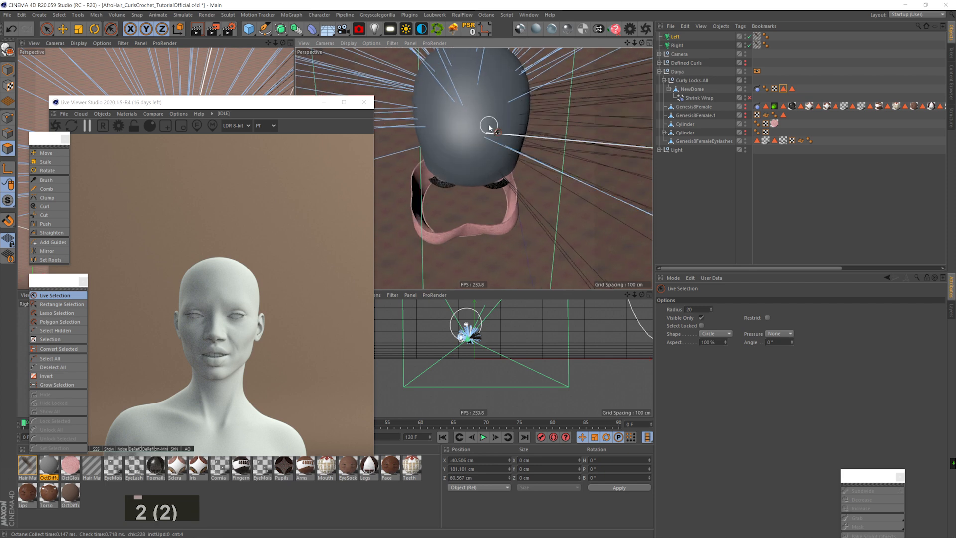
{"action": "left_click", "coordinate": [489, 130]}
{"action": "key", "text": "BackSpace"}
Add single guides with Add Guides to fill the gaps on the Left side of the dome's front and top.
{"action": "left_click", "coordinate": [52, 241]}
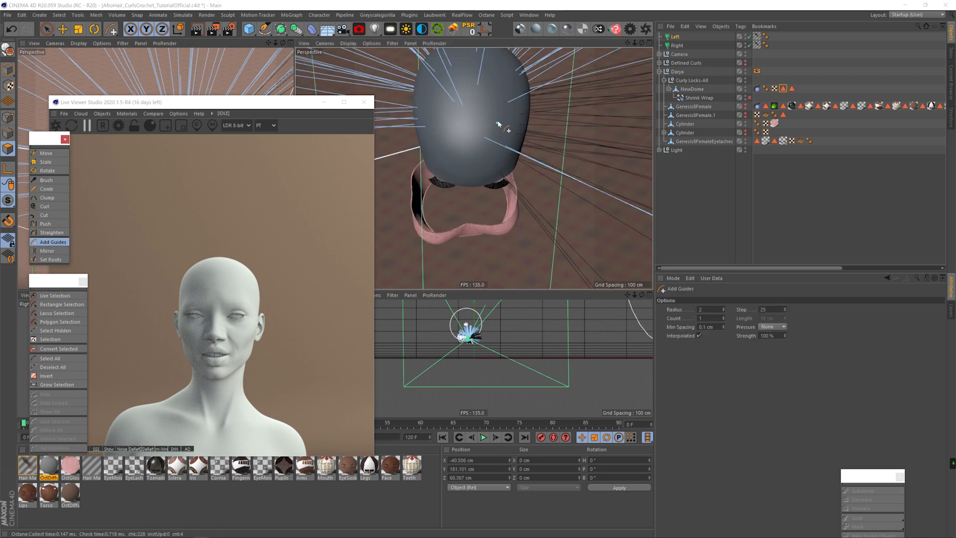
{"action": "key", "text": "3"}
{"action": "left_click_drag", "start_coordinate": [443, 142], "coordinate": [477, 131]}
{"action": "key", "text": "3"}
{"action": "key", "text": "3"}
{"action": "key", "text": "1"}
{"action": "key", "text": "1"}
{"action": "key", "text": "1"}
{"action": "key", "text": "3"}
{"action": "key", "text": "3"}
{"action": "key", "text": "2"}
{"action": "key", "text": "3"}
{"action": "key", "text": "3"}
{"action": "key", "text": "2"}
{"action": "left_click", "coordinate": [55, 295]}
{"action": "key", "text": "3"}
{"action": "left_click_drag", "start_coordinate": [433, 171], "coordinate": [466, 160]}
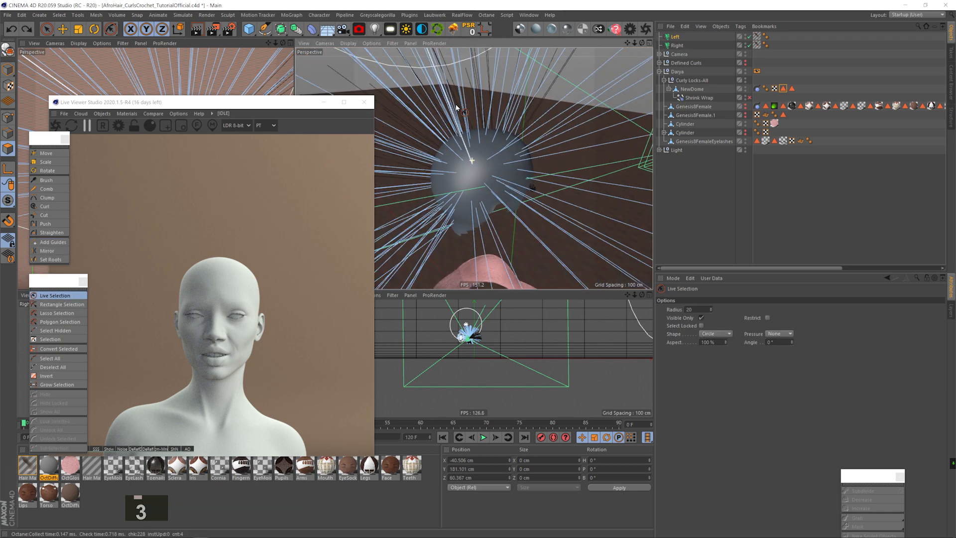
{"action": "left_click", "coordinate": [50, 242]}
{"action": "key", "text": "3"}
Select the badly placed guides on the dome with Live Selection and delete them.
{"action": "left_click", "coordinate": [55, 295]}
{"action": "left_click_drag", "start_coordinate": [520, 200], "coordinate": [538, 133]}
{"action": "key", "text": "3"}
{"action": "key", "text": "BackSpace"}
{"action": "key", "text": "2"}
{"action": "key", "text": "3"}
{"action": "key", "text": "BackSpace"}
Place further guides in the remaining gaps of the Left hair and delete a misplaced one.
{"action": "left_click", "coordinate": [50, 242]}
{"action": "key", "text": "3"}
{"action": "left_click_drag", "start_coordinate": [539, 100], "coordinate": [491, 121]}
{"action": "key", "text": "space"}
{"action": "key", "text": "BackSpace"}
{"action": "key", "text": "3"}
{"action": "key", "text": "space"}
{"action": "key", "text": "3"}
{"action": "key", "text": "3"}
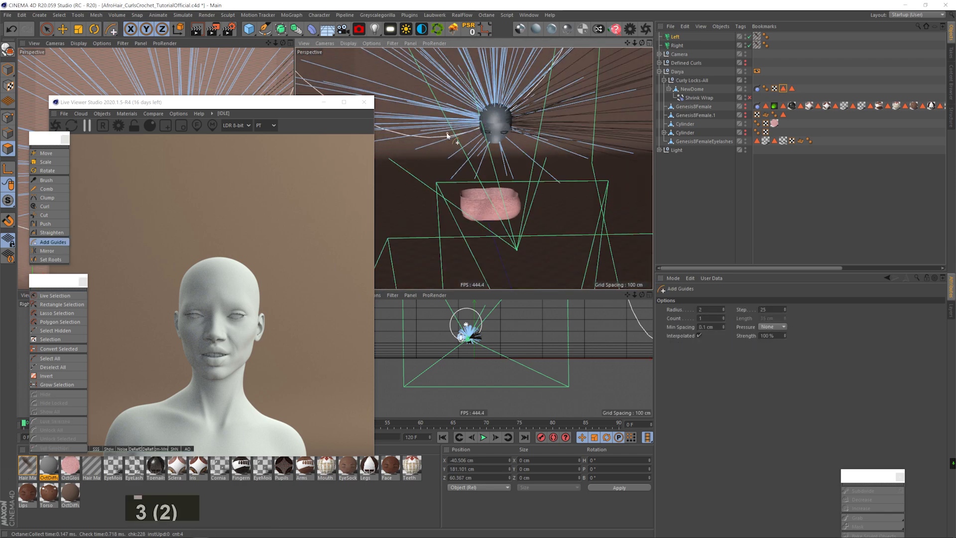
Save the scene and set the guide length of both the Left and Right hairs to 60 cm.
{"action": "left_click", "coordinate": [675, 37]}
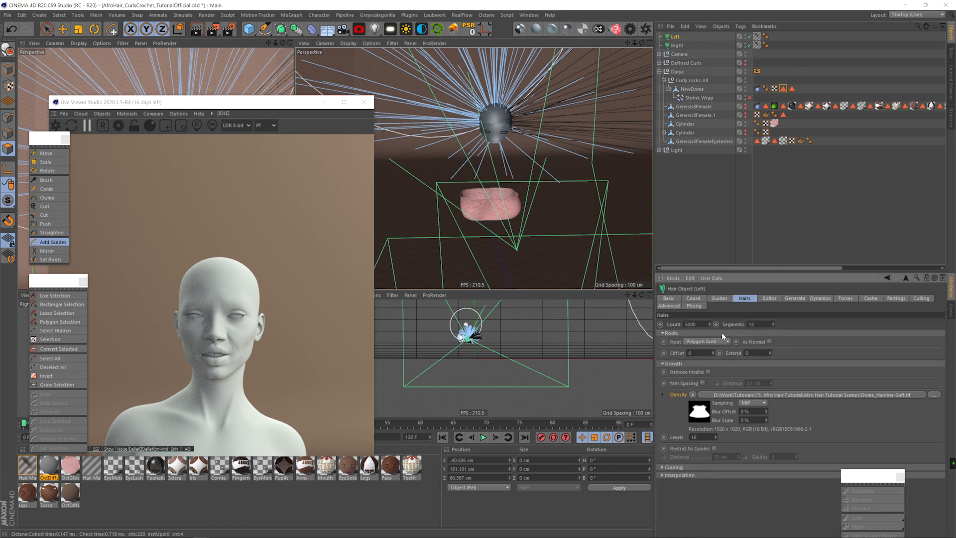
{"action": "left_click", "coordinate": [717, 298]}
{"action": "left_click", "coordinate": [674, 46], "text": "ctrl"}
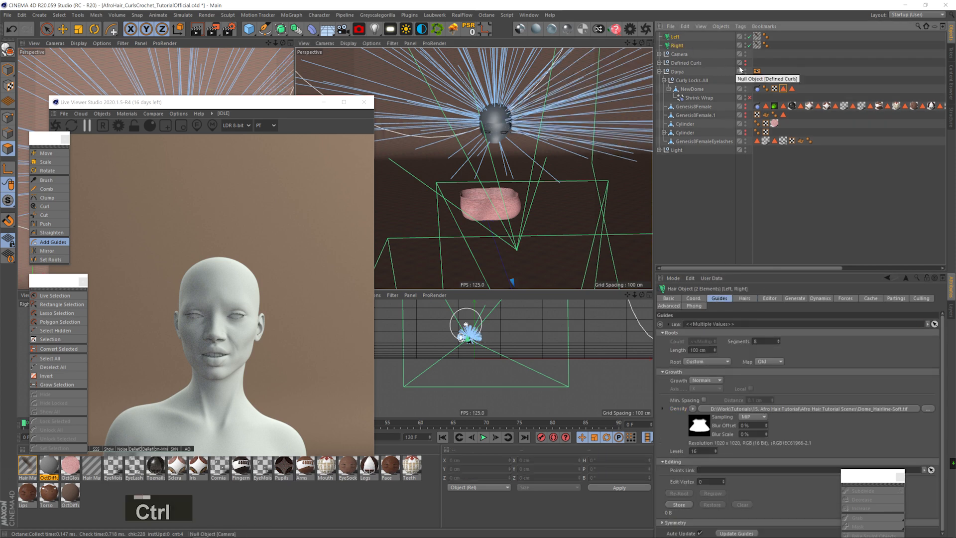
{"action": "key", "text": "ctrl+s"}
{"action": "left_click_drag", "start_coordinate": [708, 350], "coordinate": [630, 334]}
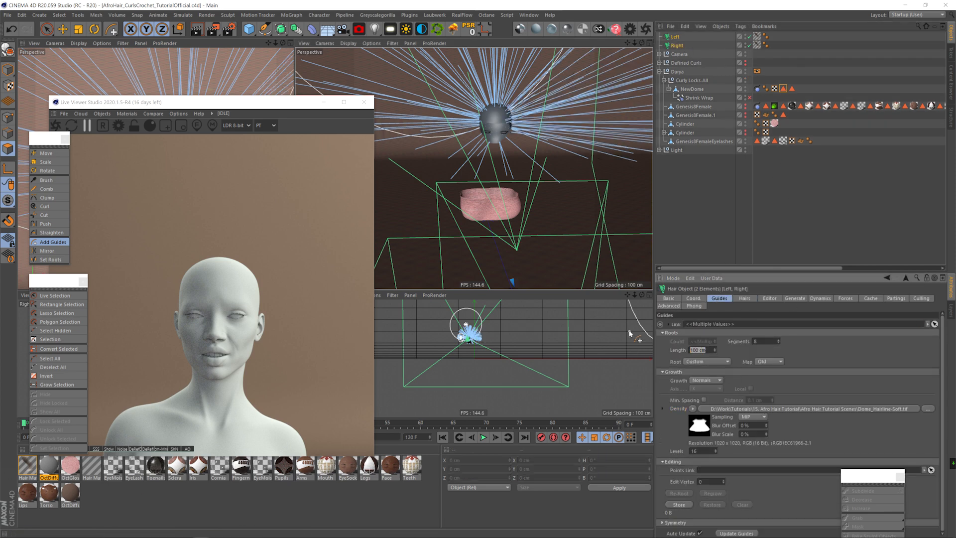
{"action": "type", "text": "60"}
{"action": "key", "text": "Return"}
Disable the Right hair and, with Visible Only off, store the Left hair's bottom and second guide rows as separate hair selections.
{"action": "left_click", "coordinate": [675, 36]}
{"action": "left_click", "coordinate": [749, 46]}
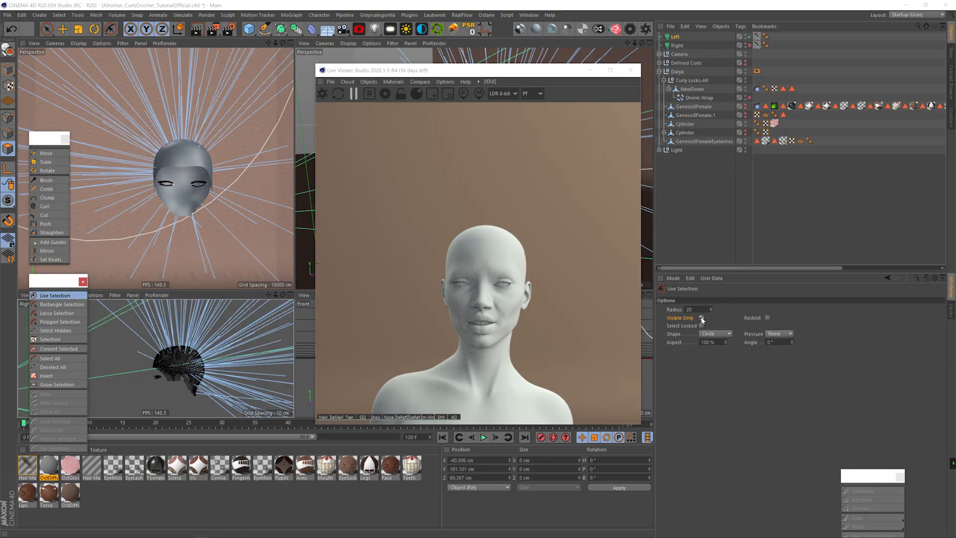
{"action": "left_click", "coordinate": [702, 318]}
{"action": "left_click", "coordinate": [204, 392]}
{"action": "left_click", "coordinate": [204, 392]}
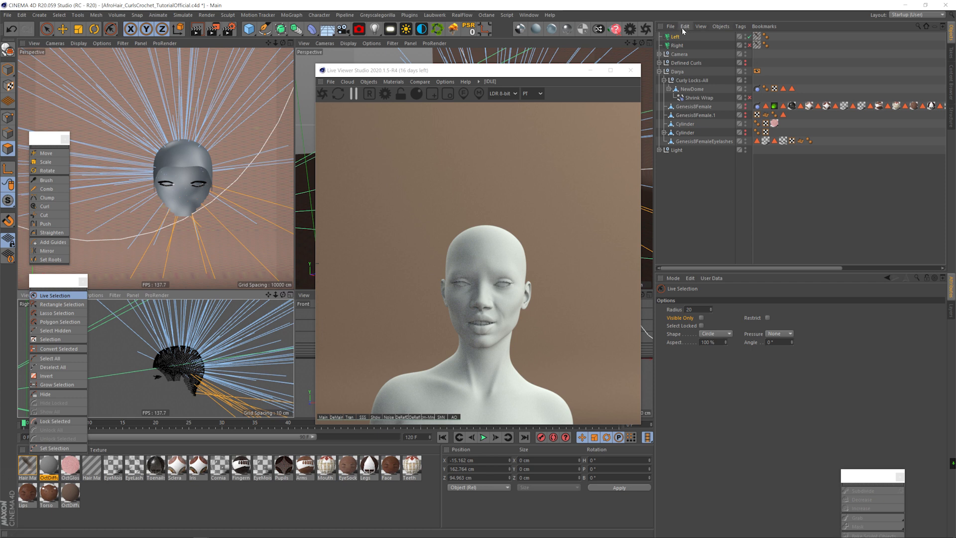
{"action": "left_click", "coordinate": [55, 448]}
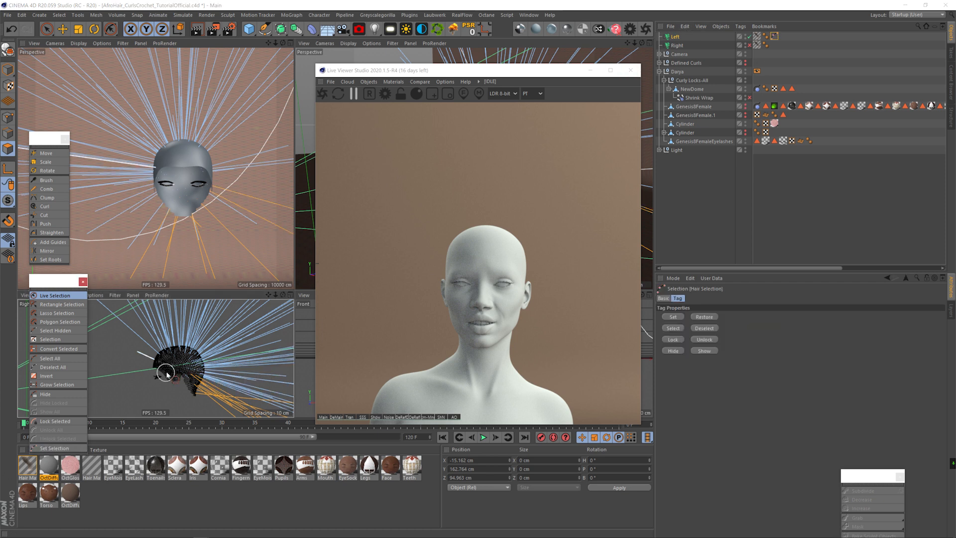
{"action": "left_click_drag", "start_coordinate": [176, 375], "coordinate": [227, 380]}
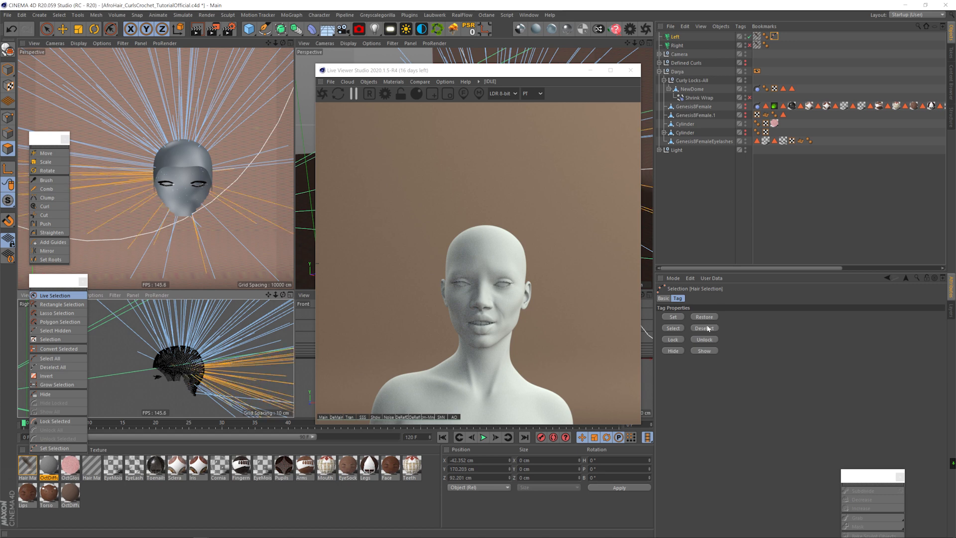
{"action": "left_click", "coordinate": [54, 448]}
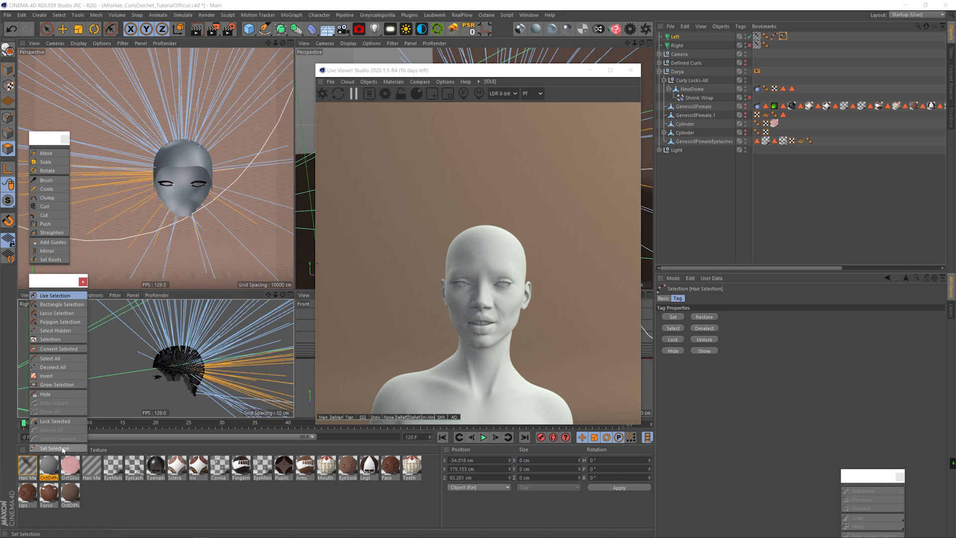
Store the Left hair's third guide row as a hair selection and deselect it to leave only the top guides selected.
{"action": "mouse_move", "coordinate": [147, 360]}
{"action": "left_mouse_down"}
{"action": "mouse_move", "coordinate": [232, 365]}
{"action": "mouse_move", "coordinate": [171, 336]}
{"action": "mouse_move", "coordinate": [129, 331]}
{"action": "mouse_move", "coordinate": [217, 334]}
{"action": "left_mouse_up"}
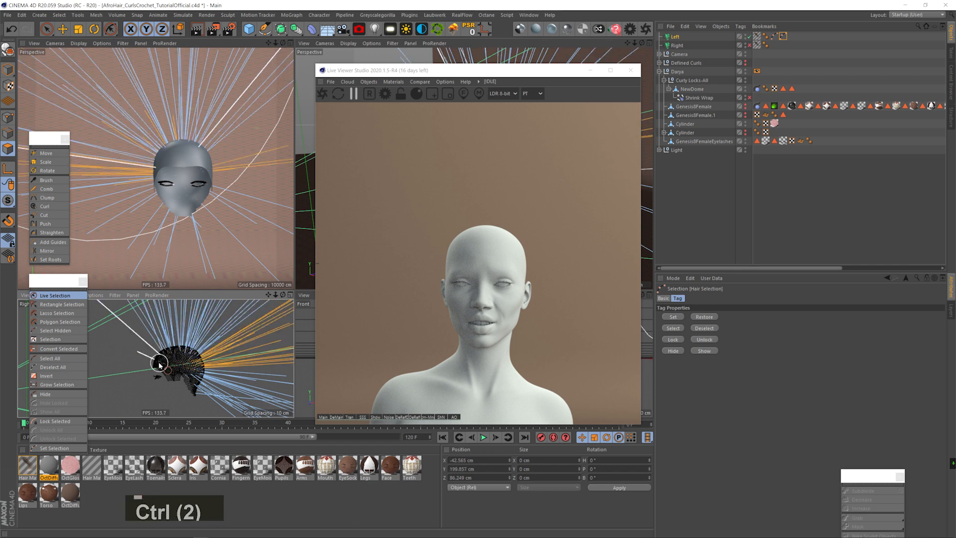
{"action": "left_click_drag", "start_coordinate": [143, 359], "coordinate": [228, 369]}
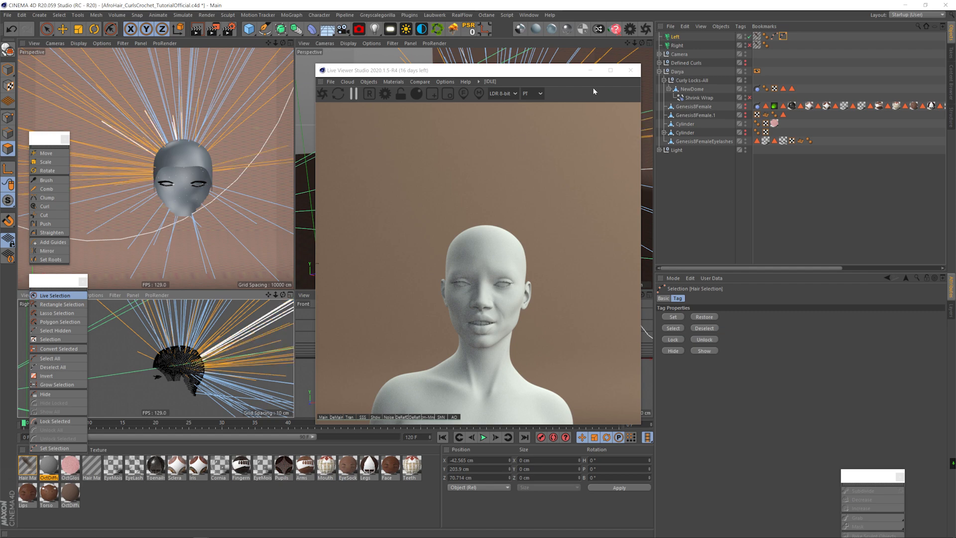
{"action": "left_click_drag", "start_coordinate": [546, 73], "coordinate": [528, 210]}
{"action": "key", "text": "3"}
{"action": "left_click_drag", "start_coordinate": [488, 129], "coordinate": [410, 86]}
{"action": "key", "text": "3"}
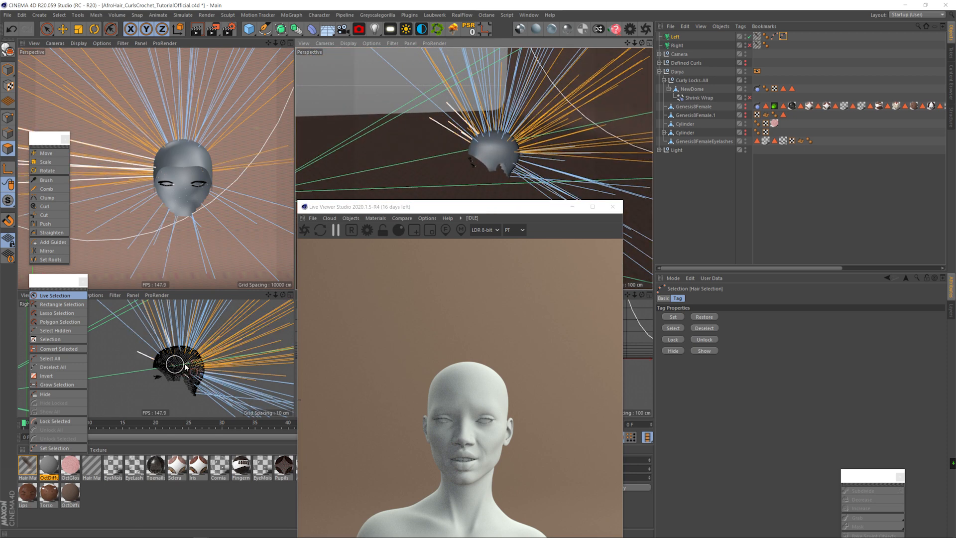
{"action": "left_click", "coordinate": [705, 328]}
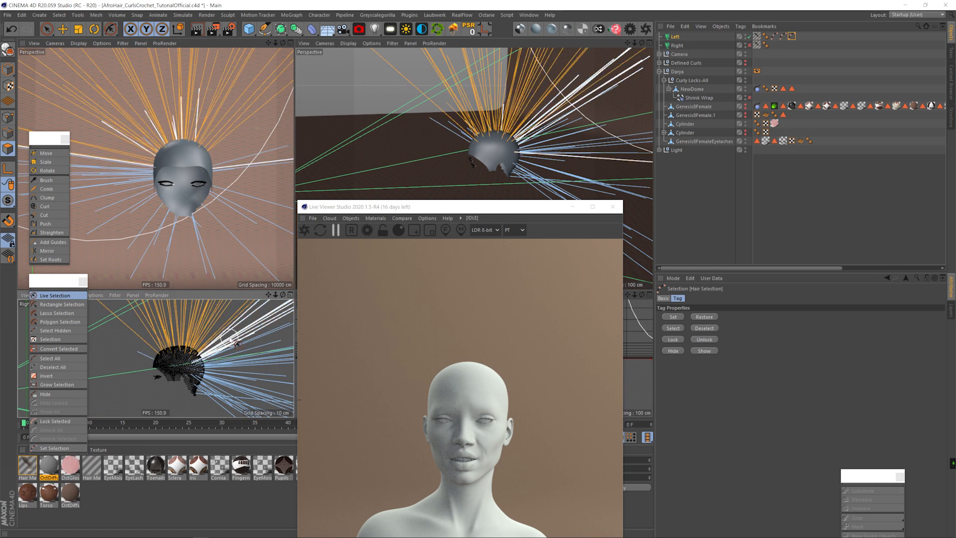
{"action": "left_click", "coordinate": [702, 329]}
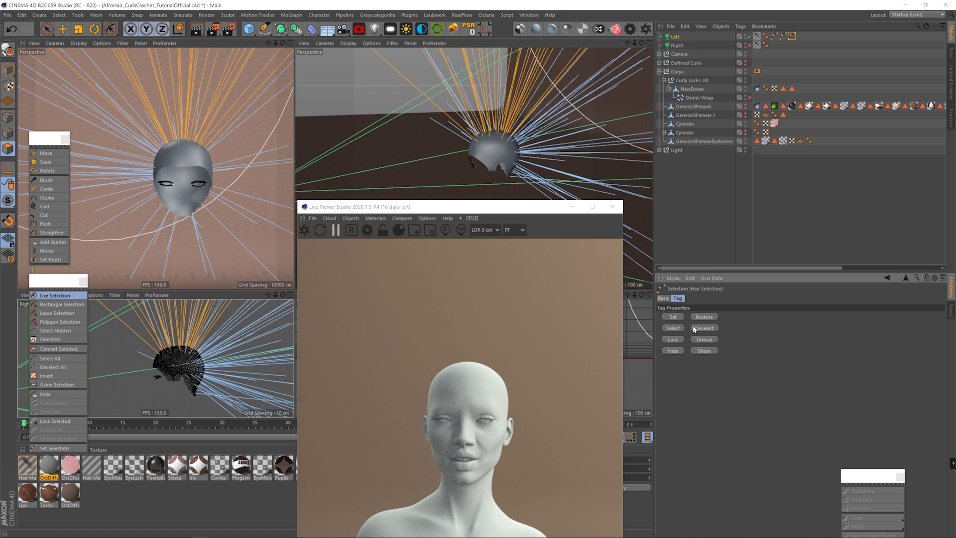
Name the third hair selection Top.
{"action": "left_click", "coordinate": [664, 298]}
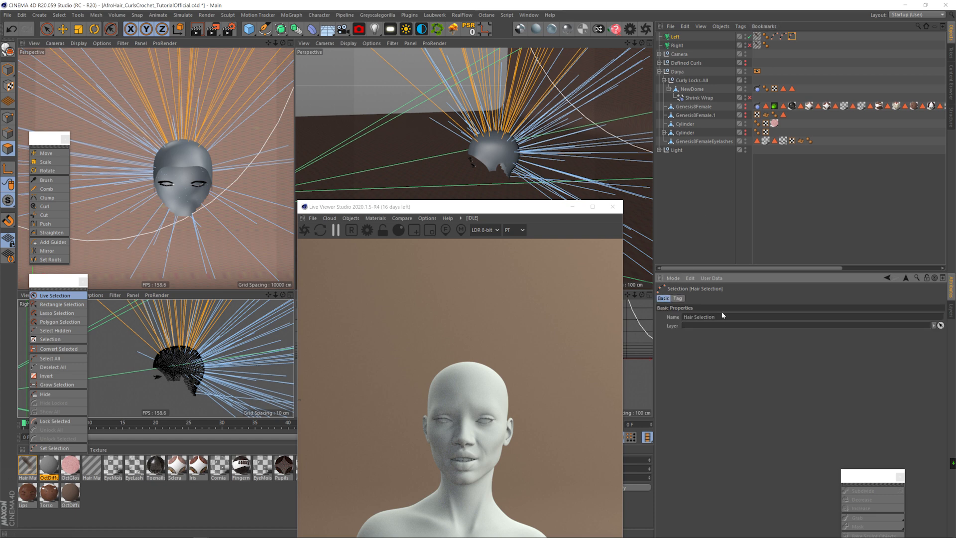
{"action": "double_click", "coordinate": [717, 317]}
{"action": "type", "text": "Top"}
{"action": "key", "text": "Return"}
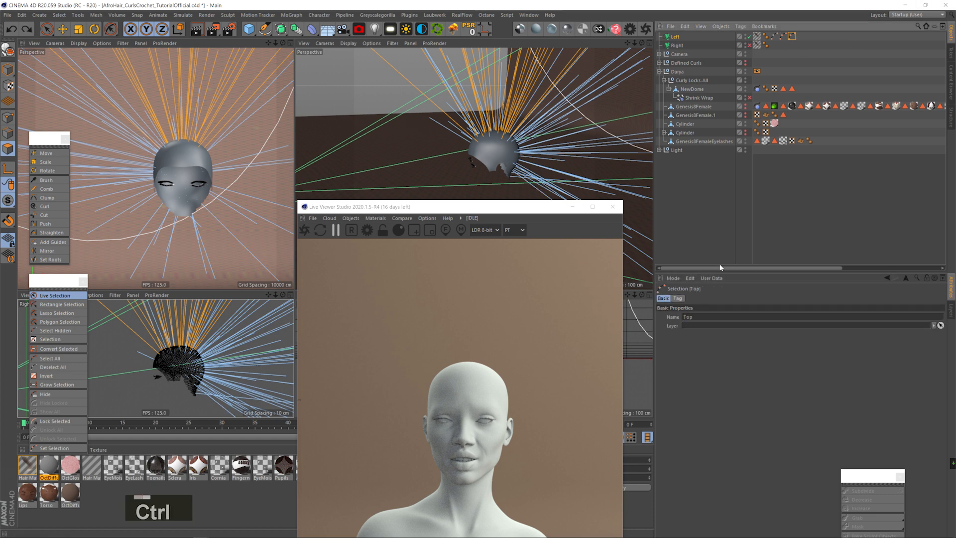
Store the Left hair's top guides as a fourth hair selection and restore the third selection to check it.
{"action": "left_click", "coordinate": [677, 297]}
{"action": "left_click", "coordinate": [54, 447]}
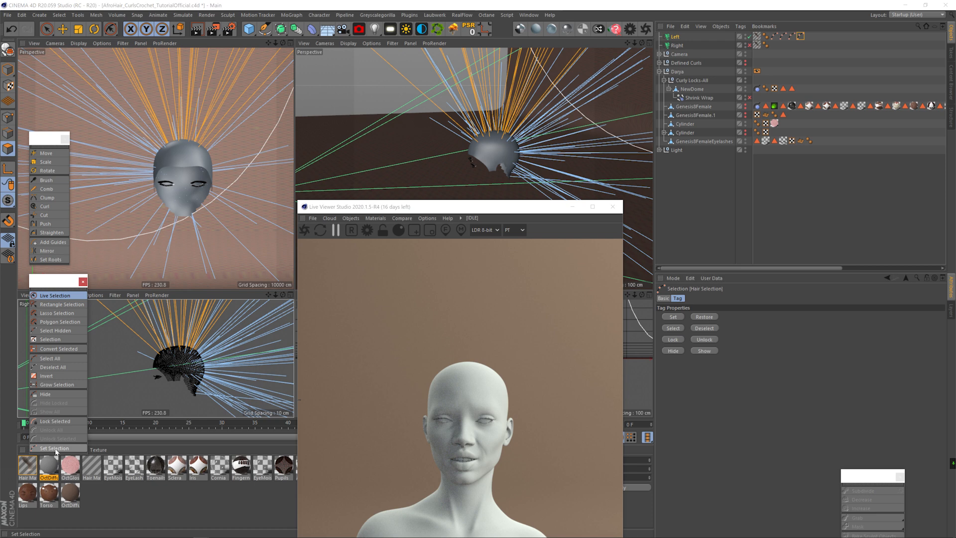
{"action": "left_click", "coordinate": [791, 37]}
{"action": "left_click", "coordinate": [703, 317]}
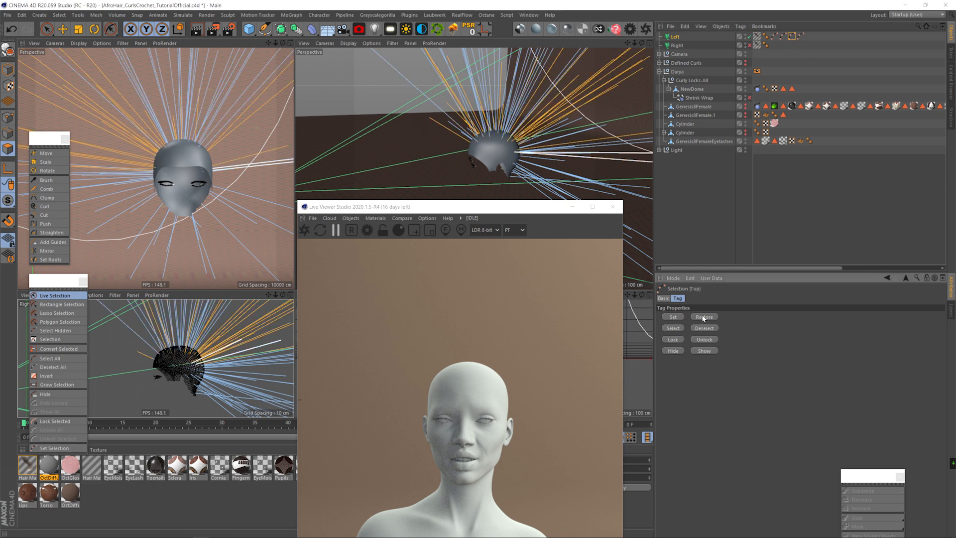
Rename the Left hair's fourth hair selection as Top and the third as Mid Top.
{"action": "left_click", "coordinate": [800, 36]}
{"action": "left_click", "coordinate": [664, 298]}
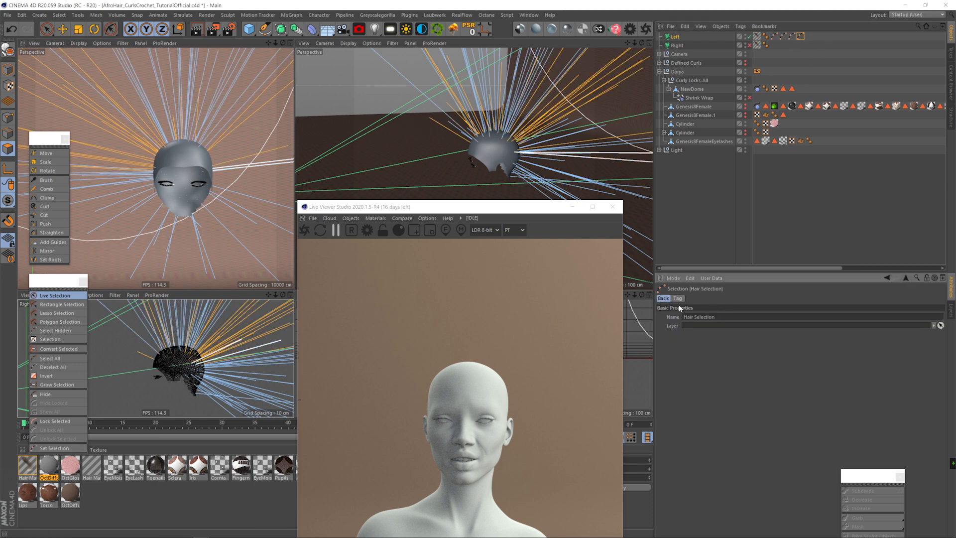
{"action": "left_click_drag", "start_coordinate": [719, 317], "coordinate": [588, 304]}
{"action": "type", "text": "Top"}
{"action": "key", "text": "Return"}
{"action": "left_click", "coordinate": [791, 36]}
{"action": "left_click_drag", "start_coordinate": [701, 316], "coordinate": [574, 307]}
{"action": "type", "text": "Mid Top"}
{"action": "key", "text": "Return"}
Rename the Left hair's second hair selection as Mid Bottom and the first as Bottom.
{"action": "left_click", "coordinate": [783, 37]}
{"action": "left_click_drag", "start_coordinate": [716, 316], "coordinate": [556, 320]}
{"action": "type", "text": "Mid Bottom"}
{"action": "key", "text": "Return"}
{"action": "left_click", "coordinate": [774, 37]}
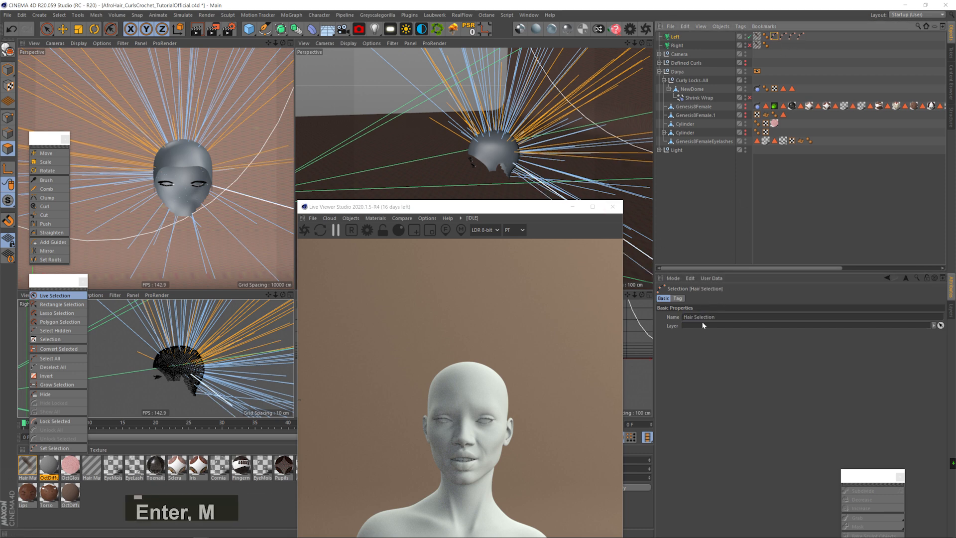
{"action": "left_click_drag", "start_coordinate": [717, 317], "coordinate": [617, 316]}
{"action": "type", "text": "Bottom"}
{"action": "key", "text": "Return"}
Disable the Left hair, enable the Right hair and store its bottom guides as a hair selection.
{"action": "left_click", "coordinate": [749, 37]}
{"action": "left_click", "coordinate": [749, 45]}
{"action": "left_click", "coordinate": [676, 45]}
{"action": "key", "text": "3"}
{"action": "left_click_drag", "start_coordinate": [493, 149], "coordinate": [527, 135]}
{"action": "left_click", "coordinate": [55, 448]}
Store the Right hair's next guide rows up the head as separate hair selections.
{"action": "key", "text": "3"}
{"action": "left_click_drag", "start_coordinate": [165, 174], "coordinate": [115, 184]}
{"action": "left_click", "coordinate": [54, 448]}
{"action": "key", "text": "3"}
{"action": "mouse_move", "coordinate": [199, 166]}
{"action": "left_mouse_down"}
{"action": "mouse_move", "coordinate": [227, 157]}
{"action": "mouse_move", "coordinate": [204, 160]}
{"action": "left_mouse_up"}
{"action": "left_click", "coordinate": [182, 154]}
{"action": "left_click", "coordinate": [51, 448]}
Restore and deselect the Right hair's stored selections to separate and check each guide row.
{"action": "left_click", "coordinate": [704, 328]}
{"action": "double_click", "coordinate": [791, 45]}
{"action": "key", "text": "2"}
{"action": "key", "text": "2"}
{"action": "mouse_move", "coordinate": [622, 150]}
{"action": "left_mouse_down"}
{"action": "mouse_move", "coordinate": [572, 128]}
{"action": "mouse_move", "coordinate": [613, 140]}
{"action": "left_mouse_up"}
{"action": "left_click", "coordinate": [700, 319]}
{"action": "key", "text": "3"}
{"action": "left_click_drag", "start_coordinate": [164, 154], "coordinate": [65, 152]}
{"action": "left_click", "coordinate": [783, 45]}
{"action": "left_click", "coordinate": [699, 316]}
{"action": "left_click", "coordinate": [704, 329]}
{"action": "double_click", "coordinate": [792, 46]}
{"action": "double_click", "coordinate": [774, 44]}
Enable the Shrink Wrap under NewDome and show the Genesis8Female figure in the viewports.
{"action": "key", "text": "3"}
{"action": "key", "text": "3"}
{"action": "left_click_drag", "start_coordinate": [260, 167], "coordinate": [409, 151]}
{"action": "left_click_drag", "start_coordinate": [189, 156], "coordinate": [304, 154]}
{"action": "double_click", "coordinate": [745, 89], "text": "alt"}
{"action": "left_click", "coordinate": [749, 98]}
{"action": "left_click", "coordinate": [746, 107], "text": "alt"}
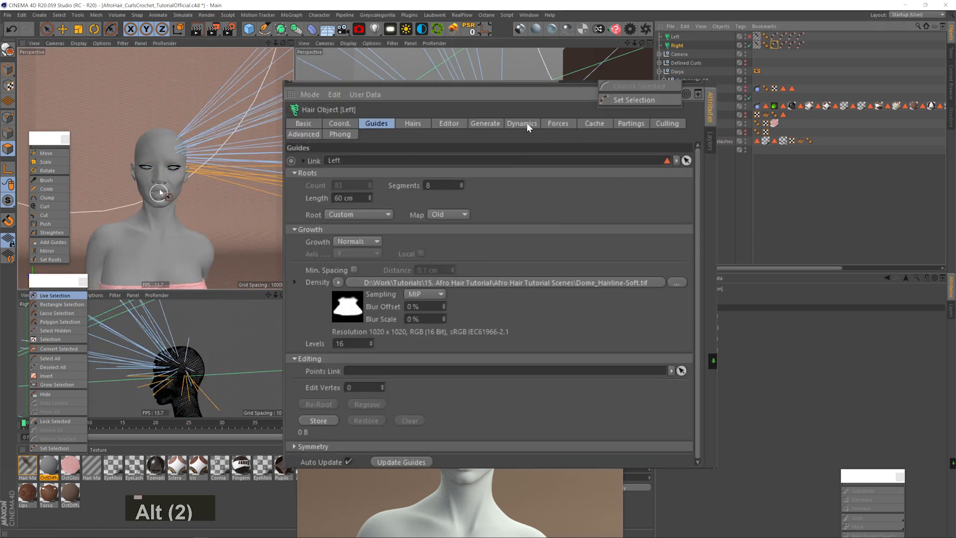
Open the Left hair's Dynamics settings and turn the Left hair back on.
{"action": "left_click", "coordinate": [522, 124]}
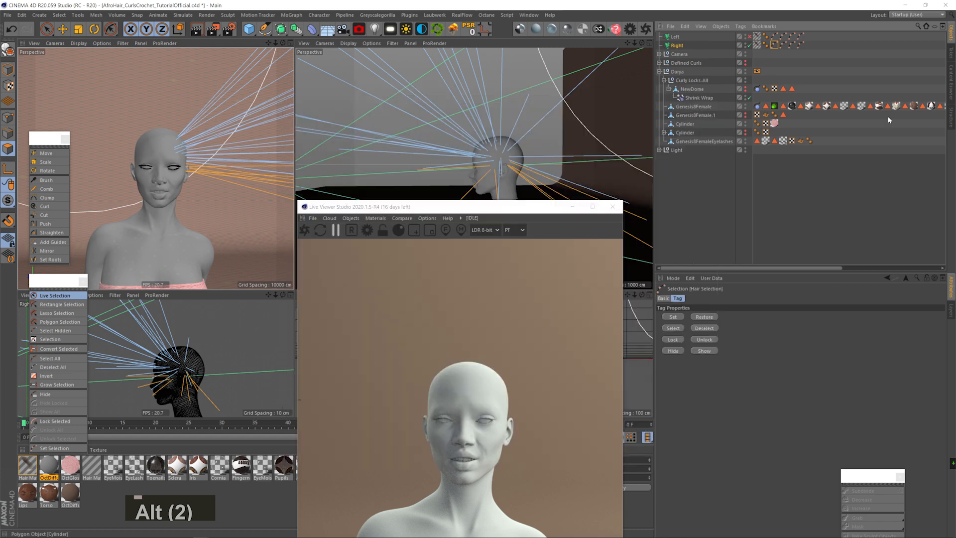
{"action": "left_click", "coordinate": [749, 36]}
Start the live render and darken both the root and tip knots of Hair Mat's color gradient.
{"action": "double_click", "coordinate": [28, 466]}
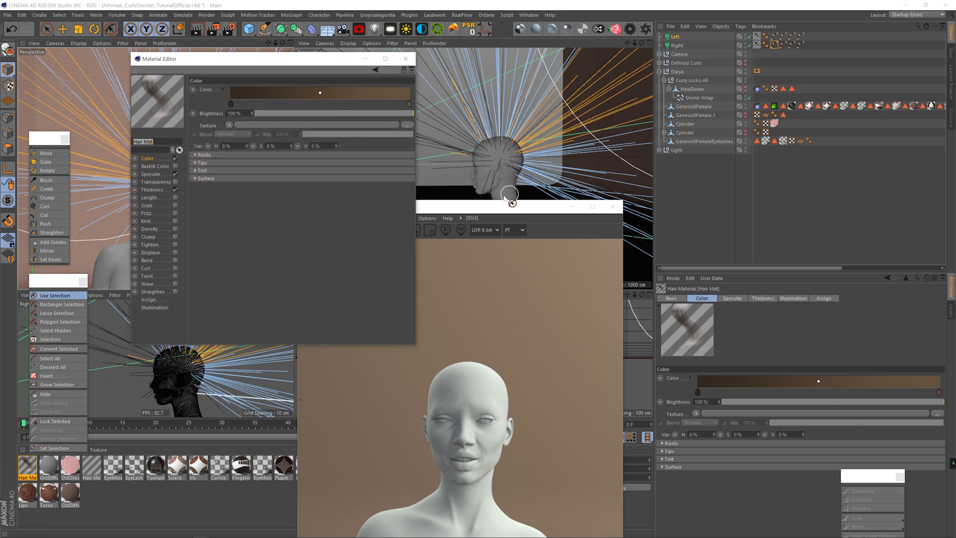
{"action": "left_click", "coordinate": [348, 138]}
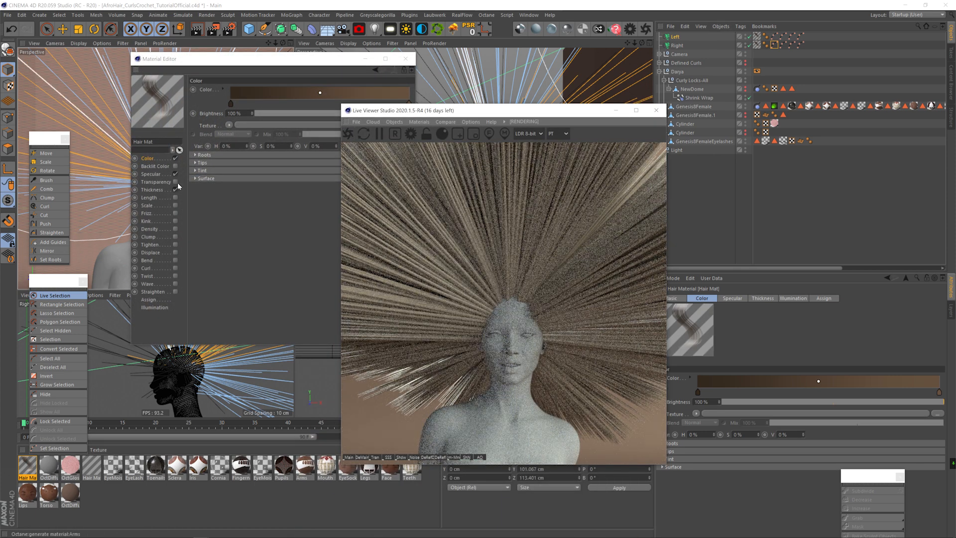
{"action": "left_click", "coordinate": [151, 189]}
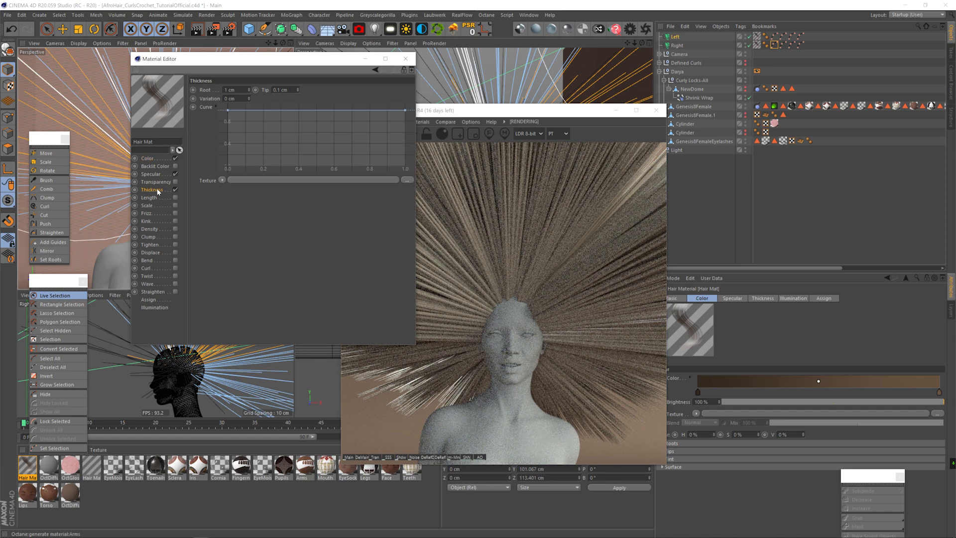
{"action": "left_click", "coordinate": [153, 160]}
{"action": "left_click", "coordinate": [222, 89]}
{"action": "left_click", "coordinate": [222, 89]}
{"action": "double_click", "coordinate": [230, 103]}
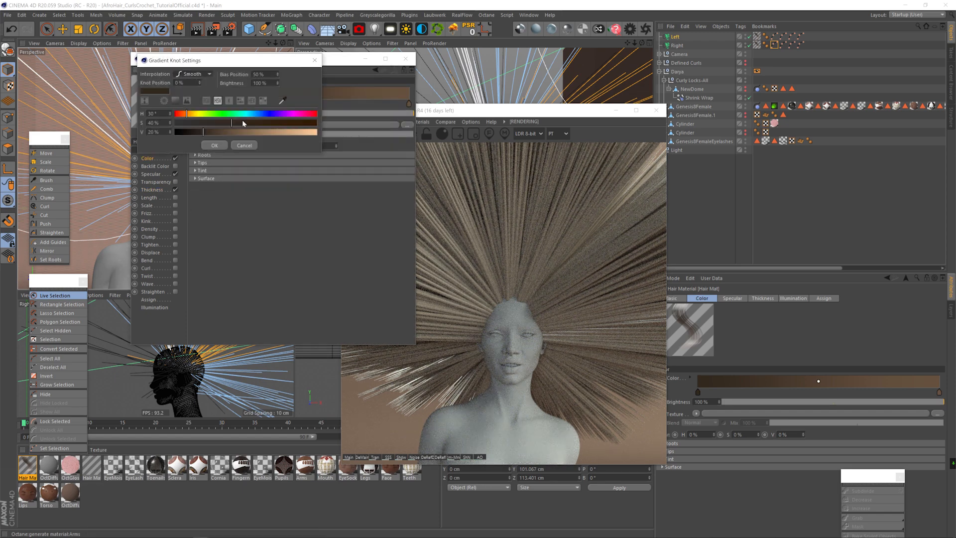
{"action": "double_click", "coordinate": [410, 104]}
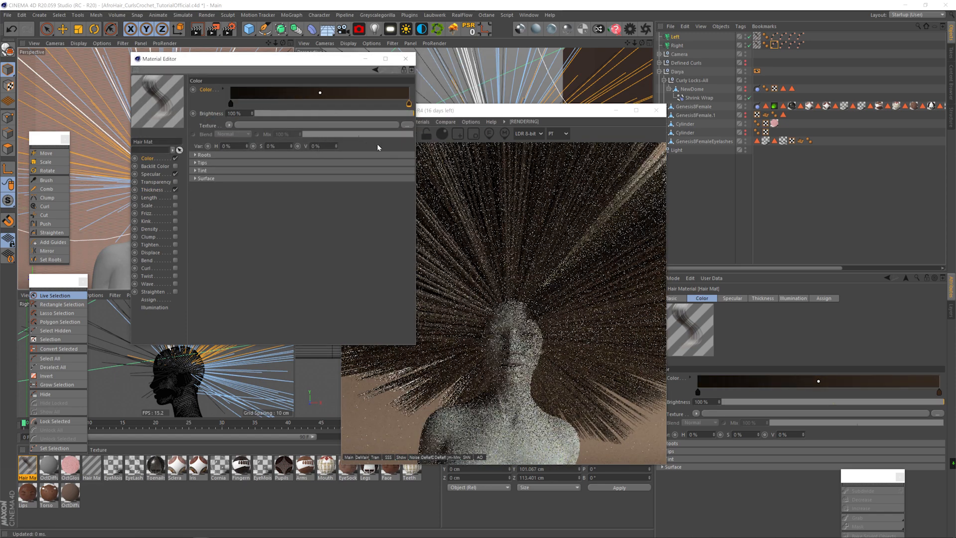
Set Hair Mat's root and tip thickness to 0.01 cm with a variation of 0.003 cm.
{"action": "left_click", "coordinate": [151, 189]}
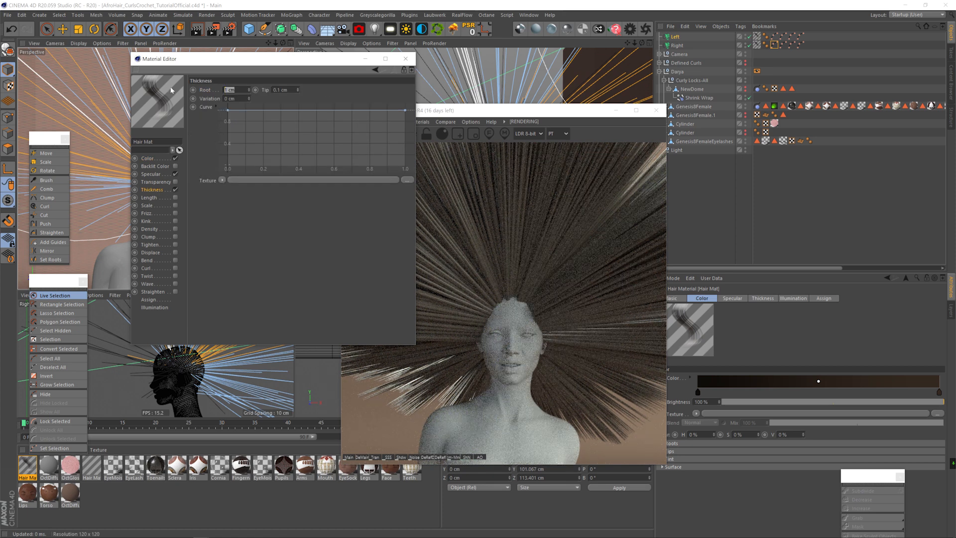
{"action": "type", "text": ".01"}
{"action": "key", "text": "Tab"}
{"action": "type", "text": ".01"}
{"action": "key", "text": "Tab"}
{"action": "type", "text": ".003"}
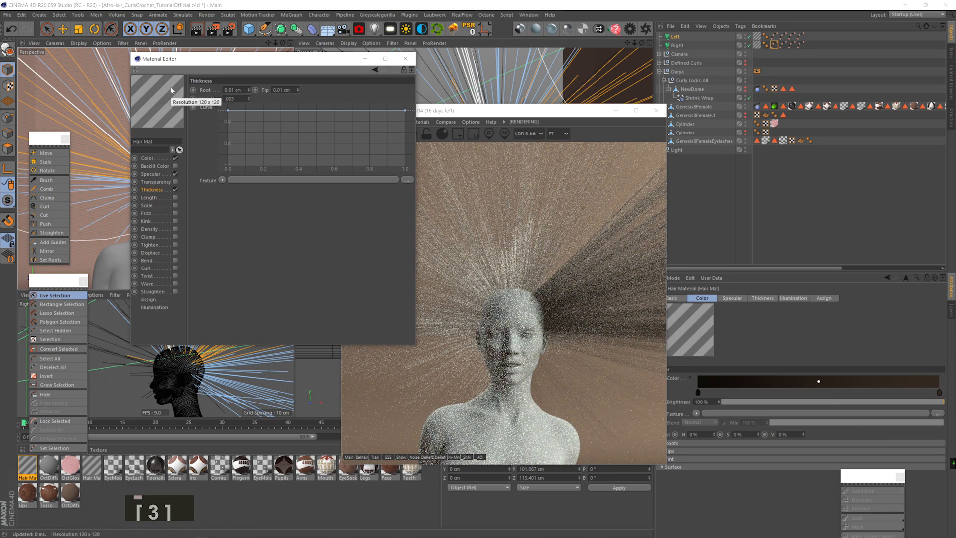
{"action": "key", "text": "Return"}
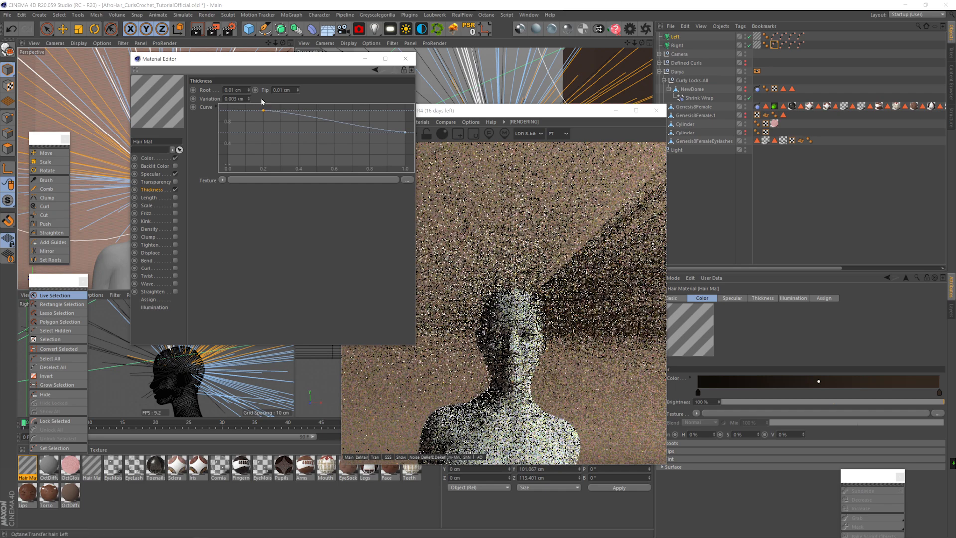
Taper the thickness curve towards the tip and raise the root and tip thickness to 0.012 cm.
{"action": "type", "text": "2"}
{"action": "key", "text": "Tab"}
{"action": "type", "text": "2"}
{"action": "key", "text": "Return"}
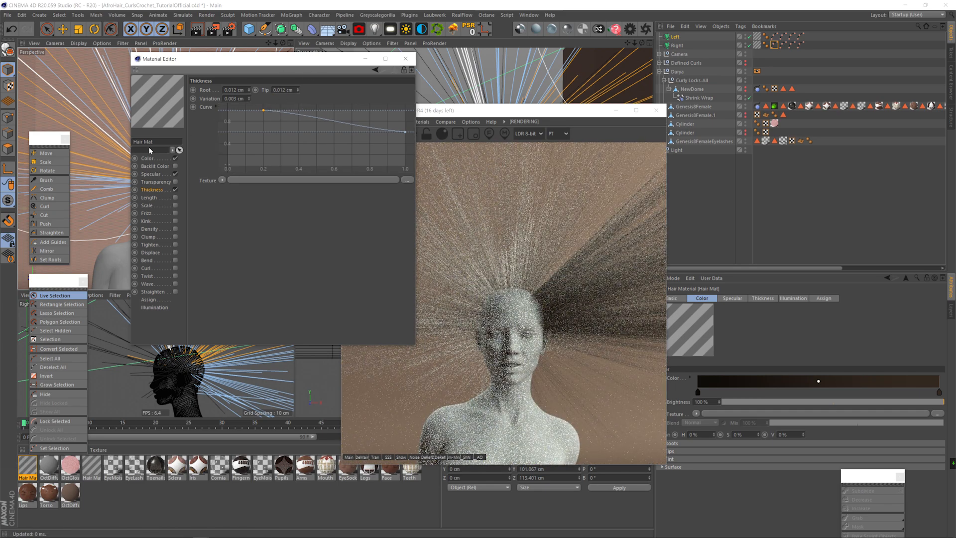
Enable Hair Mat's Length channel with a length of 80% and a variation of 15%.
{"action": "left_click", "coordinate": [149, 198]}
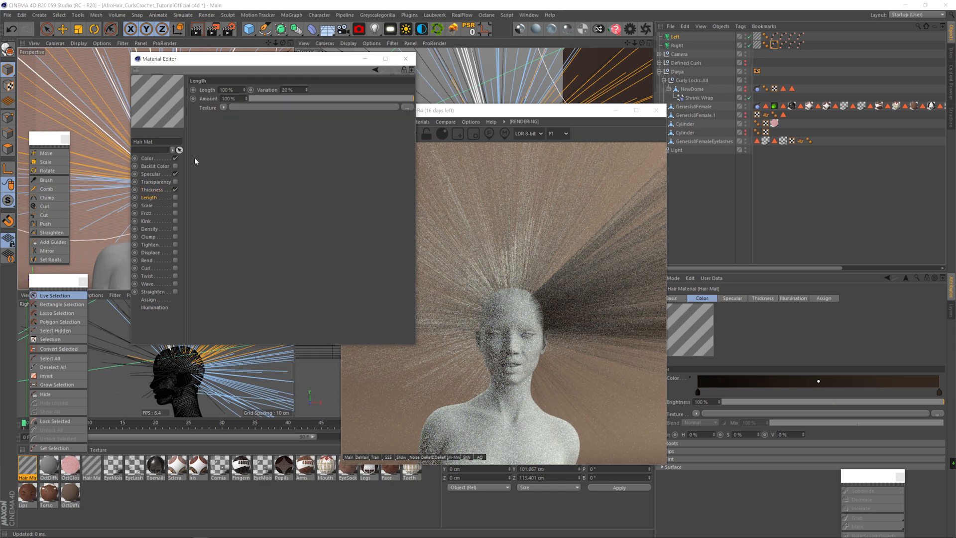
{"action": "type", "text": "80"}
{"action": "key", "text": "Tab"}
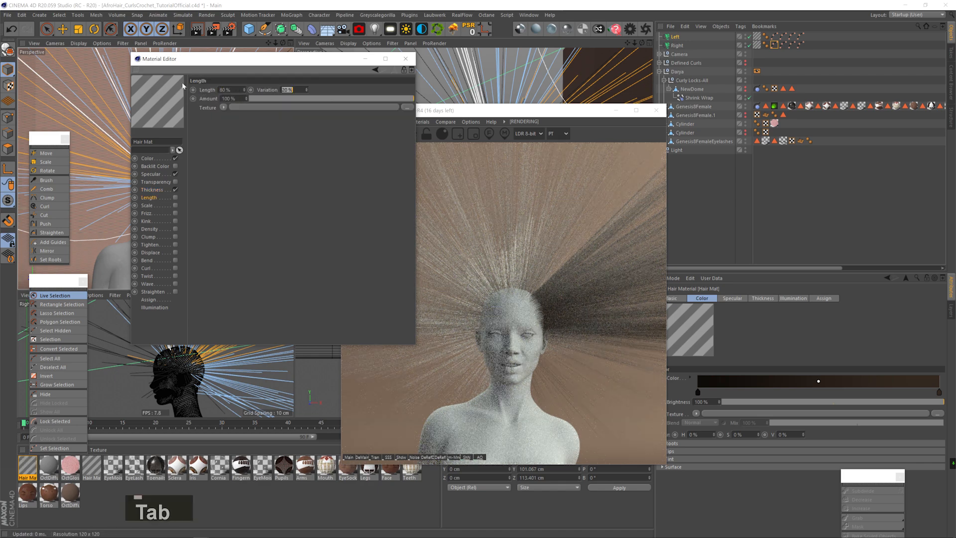
{"action": "type", "text": "15"}
{"action": "left_click", "coordinate": [174, 197]}
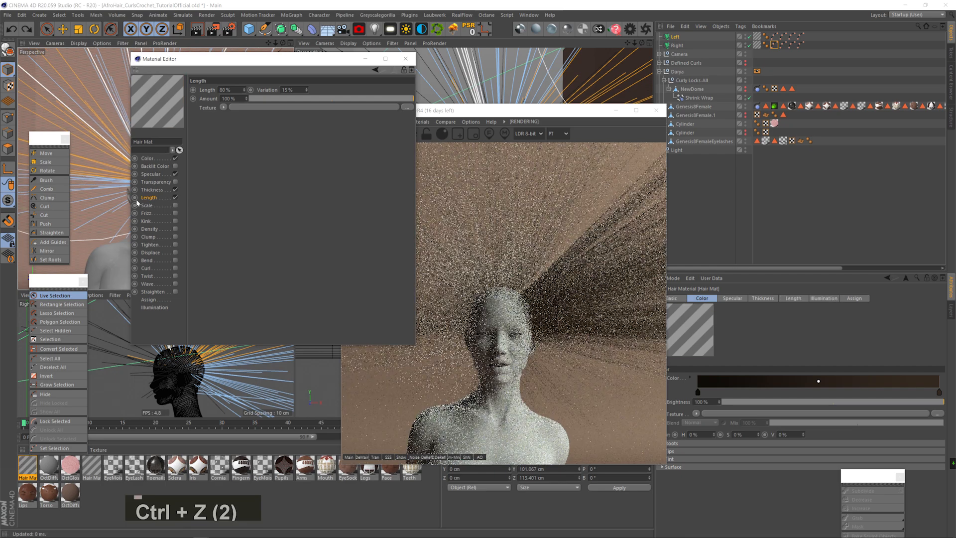
Enable Hair Mat's Scale channel with a scale of 150% and a variation of 1%.
{"action": "left_click", "coordinate": [147, 205]}
{"action": "left_click_drag", "start_coordinate": [235, 90], "coordinate": [151, 85]}
{"action": "type", "text": "150"}
{"action": "key", "text": "Tab"}
{"action": "type", "text": "1"}
{"action": "key", "text": "Return"}
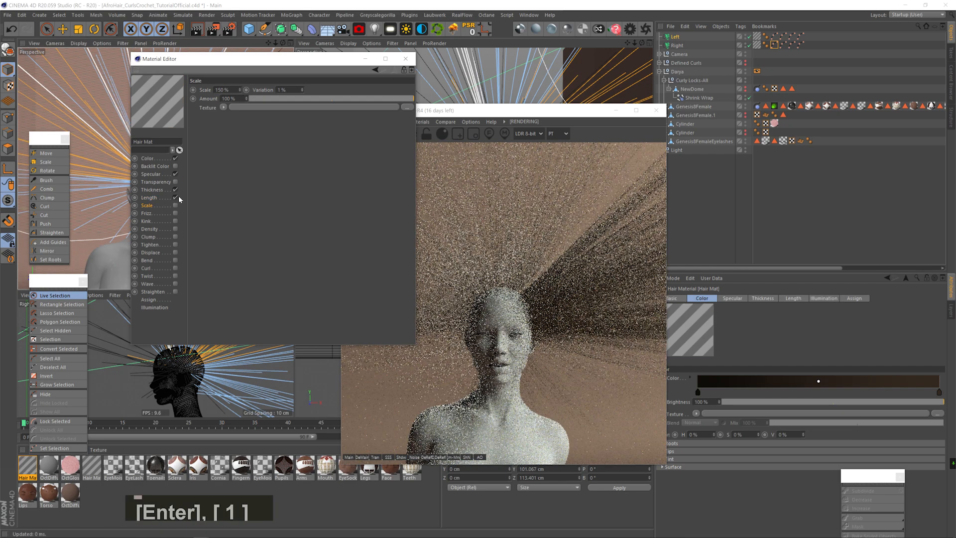
{"action": "left_click", "coordinate": [175, 205]}
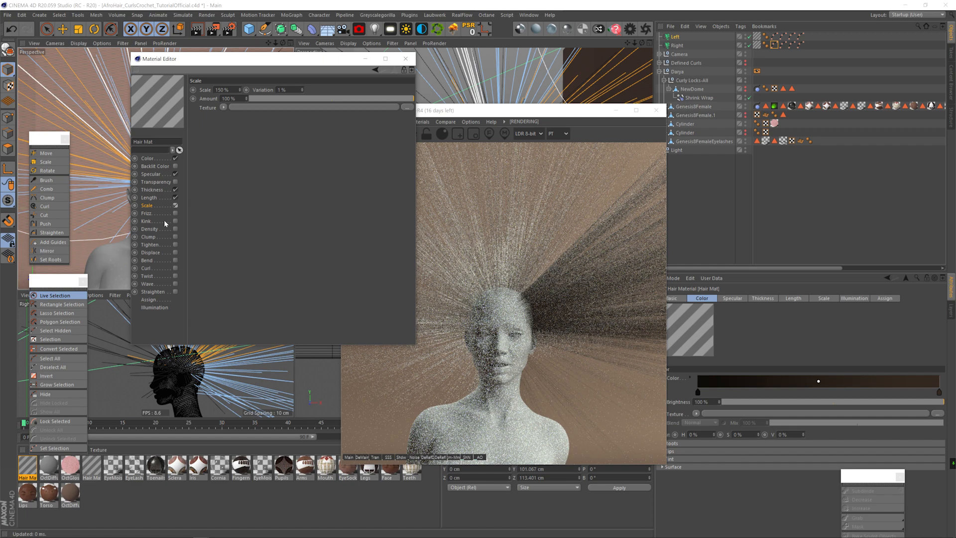
Enable Hair Mat's Kink channel at 2.5% and raise the root end of its curve until the curve is almost flat.
{"action": "left_click", "coordinate": [149, 221]}
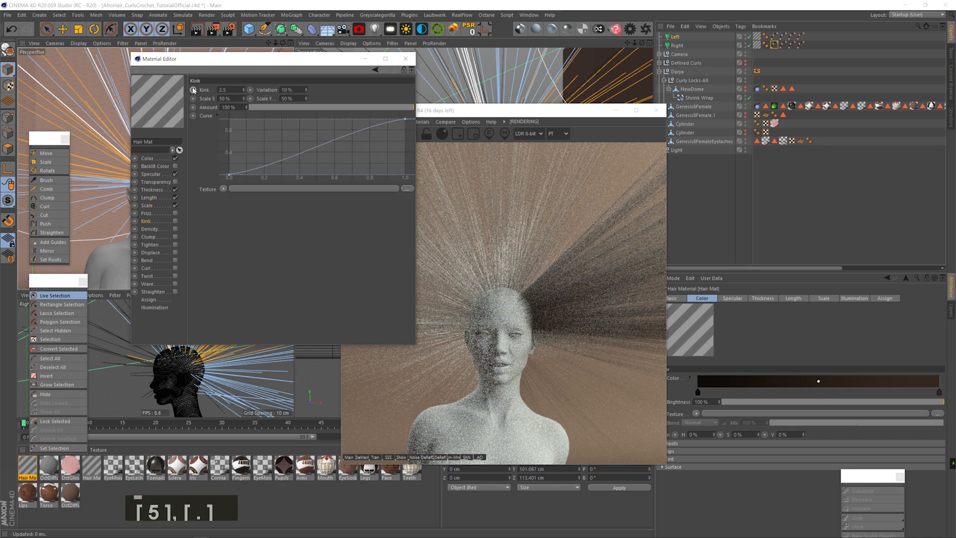
{"action": "type", "text": "2.5"}
{"action": "key", "text": "Tab"}
{"action": "key", "text": "Tab"}
{"action": "key", "text": "Tab"}
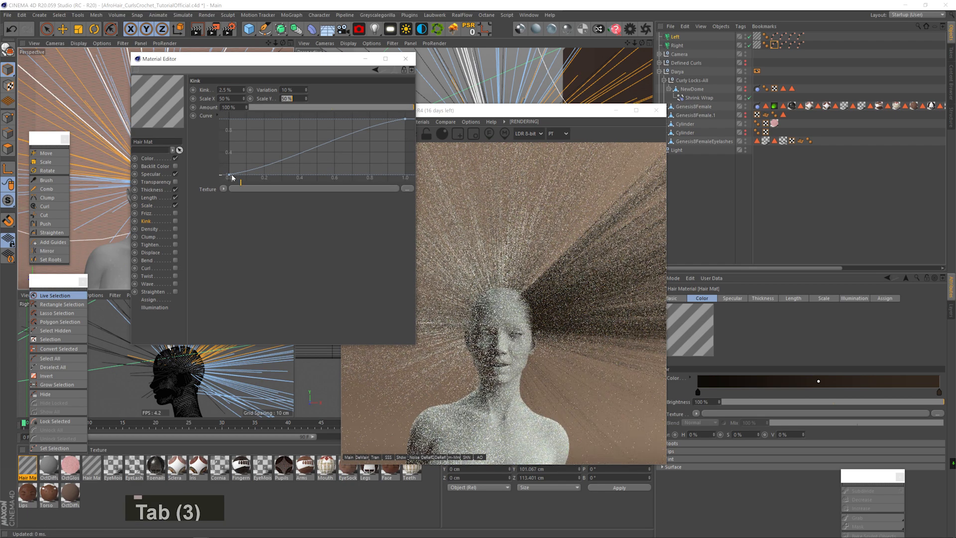
{"action": "left_click_drag", "start_coordinate": [228, 176], "coordinate": [222, 135]}
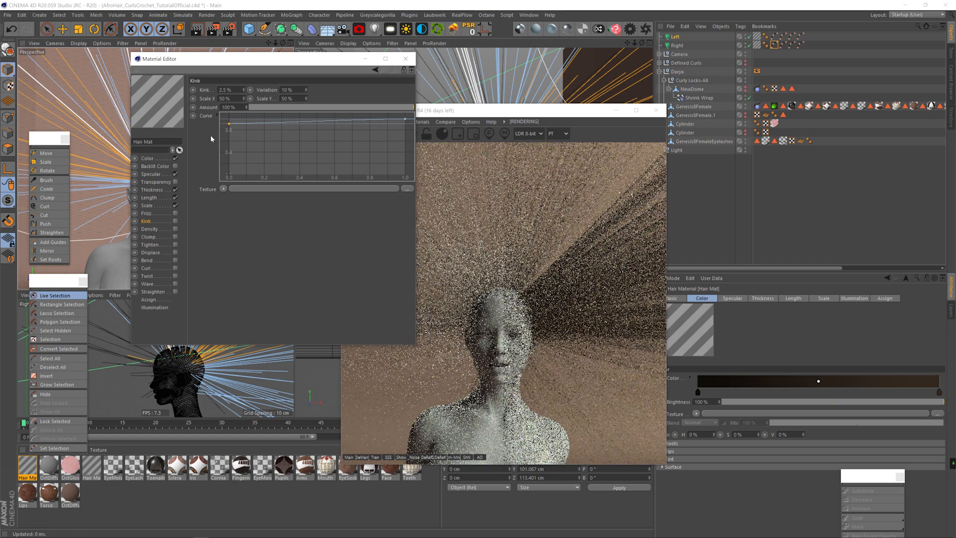
{"action": "left_click", "coordinate": [176, 220]}
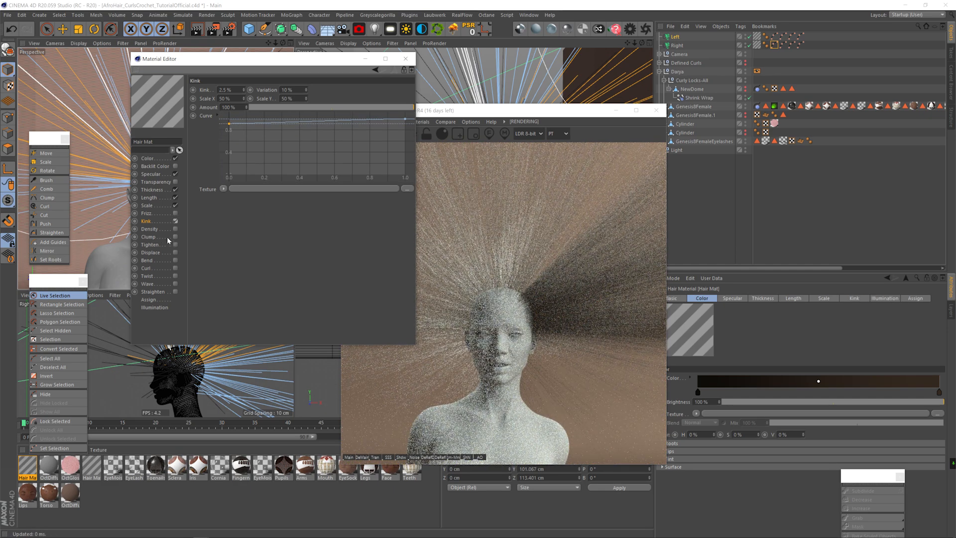
Enable Hair Mat's Clump channel with a clump amount of 85% and a radius of 15 cm.
{"action": "left_click", "coordinate": [175, 236]}
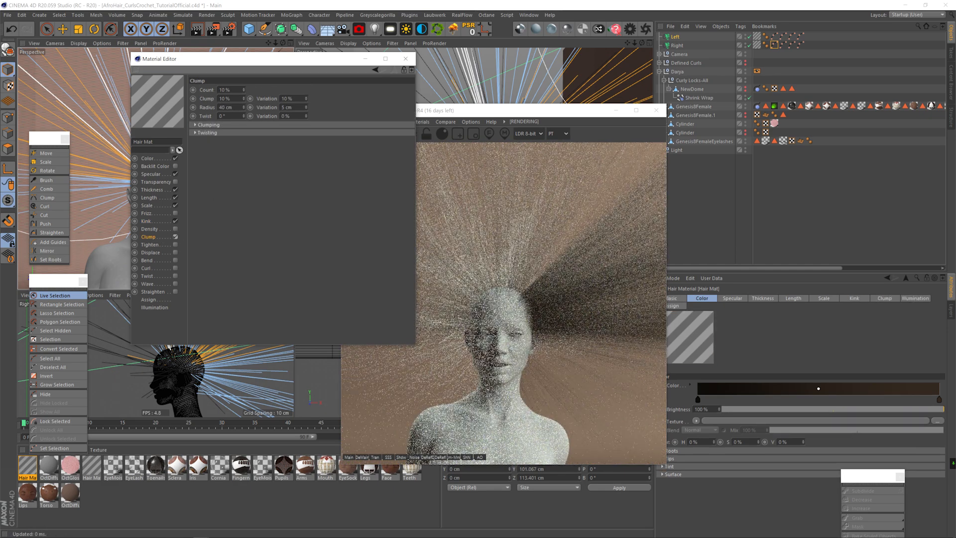
{"action": "type", "text": "85"}
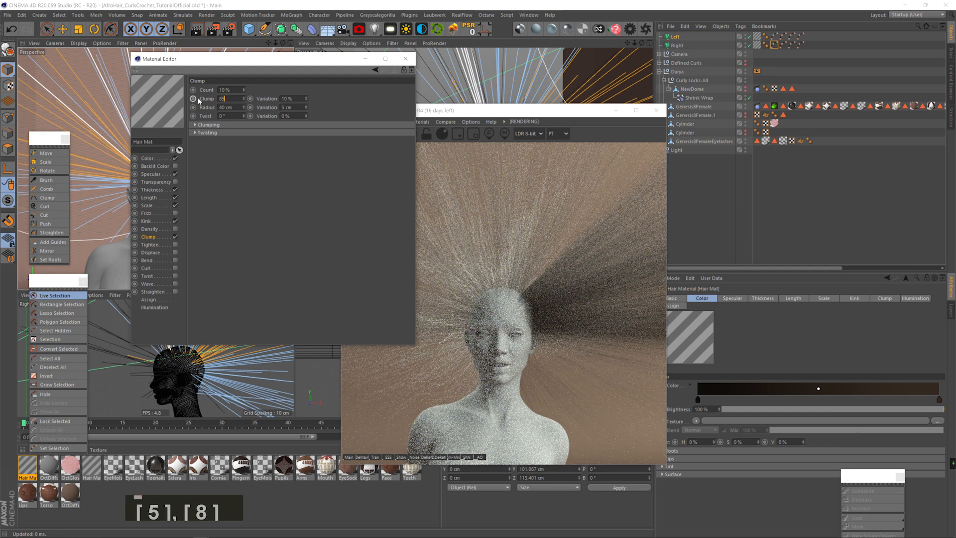
{"action": "key", "text": "Tab"}
{"action": "key", "text": "Tab"}
{"action": "type", "text": "15"}
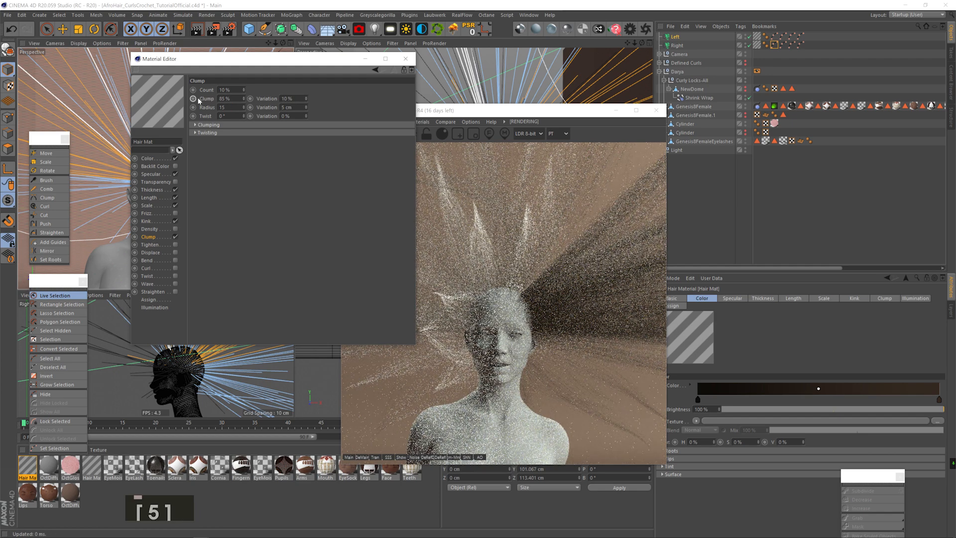
Set the clumping limit to 150 and reshape the Clump curve to rise near the root and level off at about 0.2.
{"action": "left_click", "coordinate": [195, 125]}
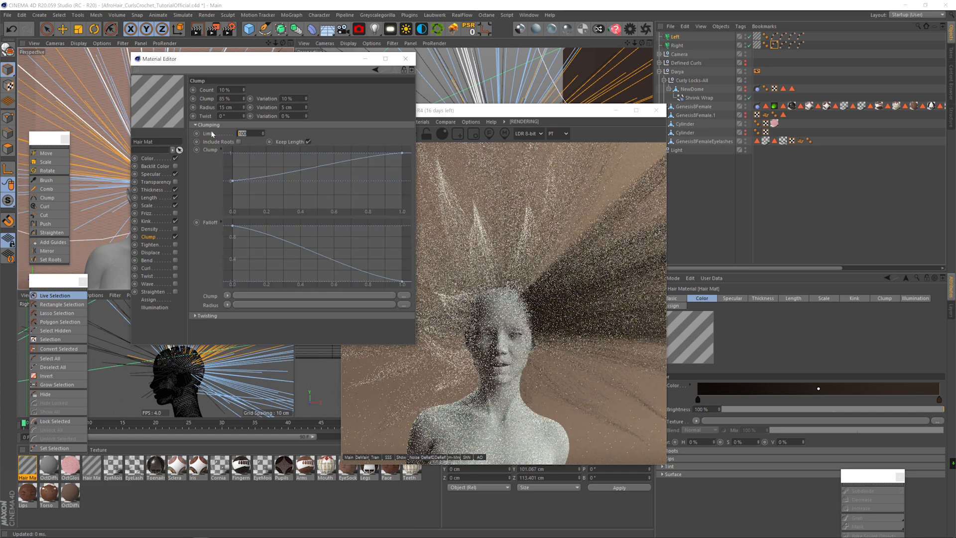
{"action": "type", "text": "150"}
{"action": "key", "text": "Return"}
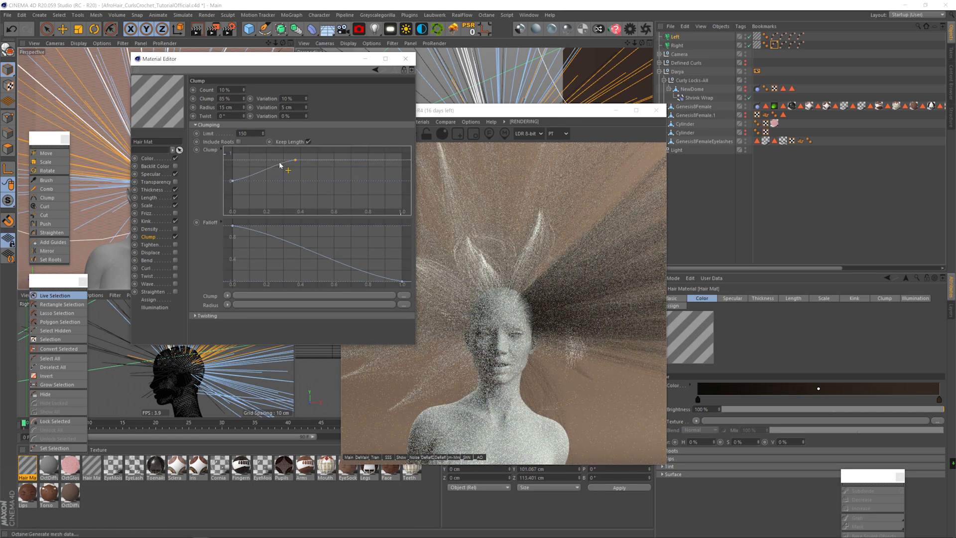
{"action": "left_click_drag", "start_coordinate": [290, 164], "coordinate": [259, 168]}
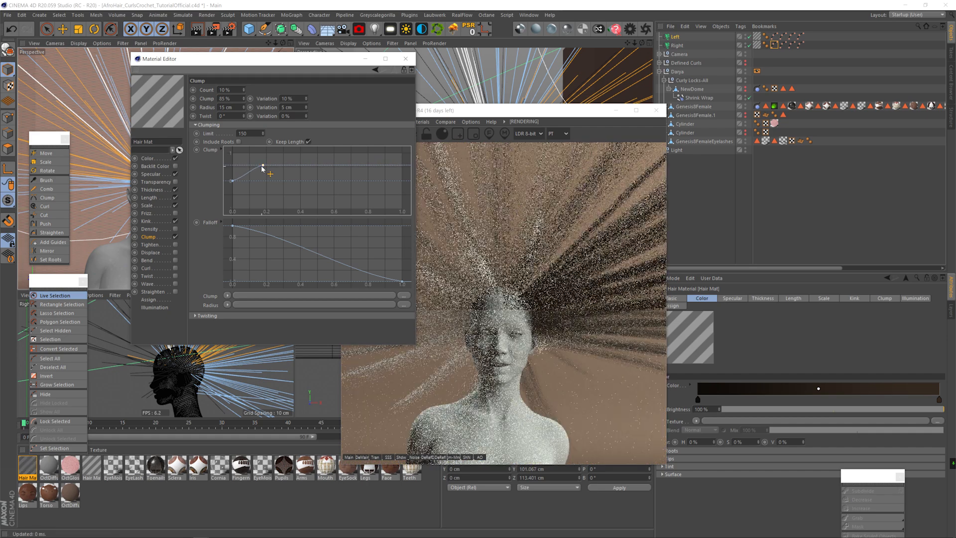
{"action": "left_click_drag", "start_coordinate": [234, 182], "coordinate": [233, 178]}
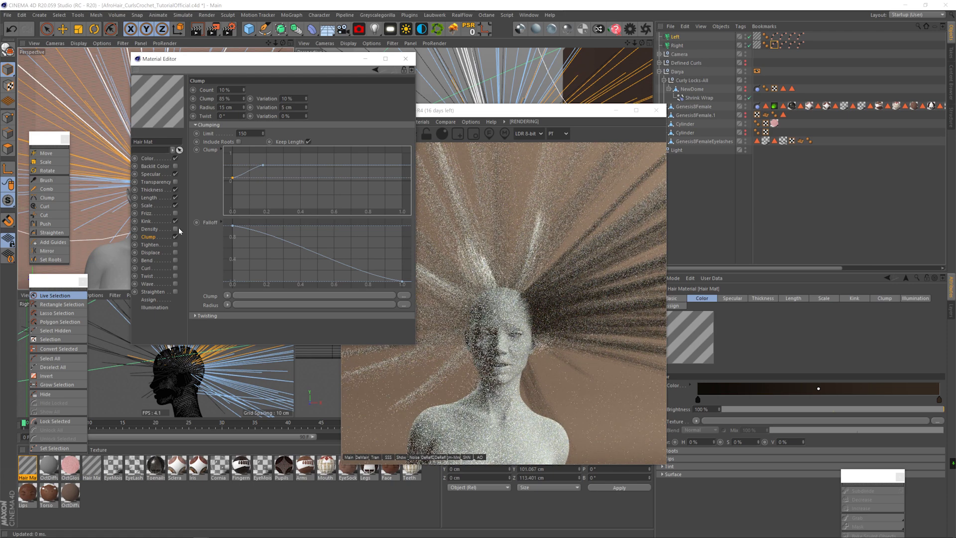
Enable Hair Mat's Wave channel at 95% with 1% variation and 100% X and Y scale.
{"action": "left_click", "coordinate": [175, 284]}
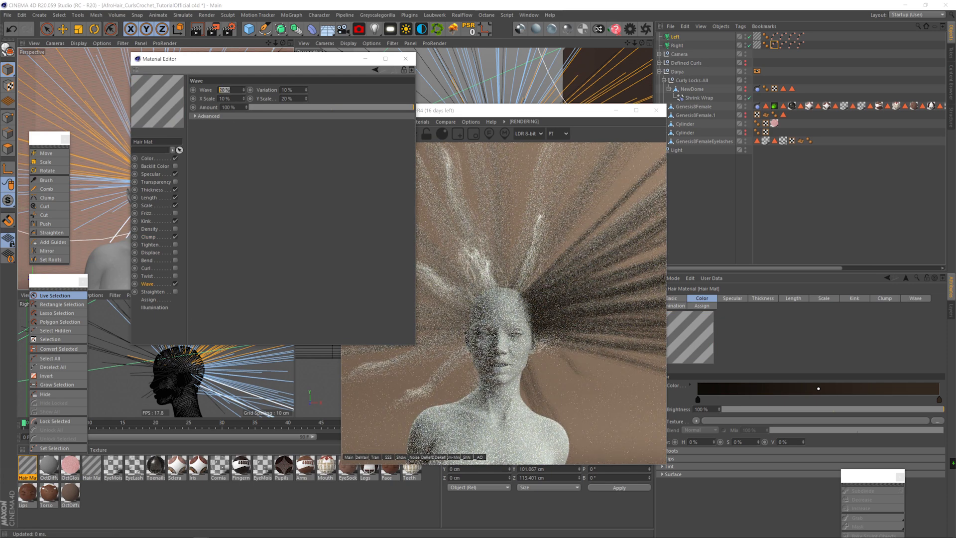
{"action": "type", "text": "95"}
{"action": "type", "text": "1"}
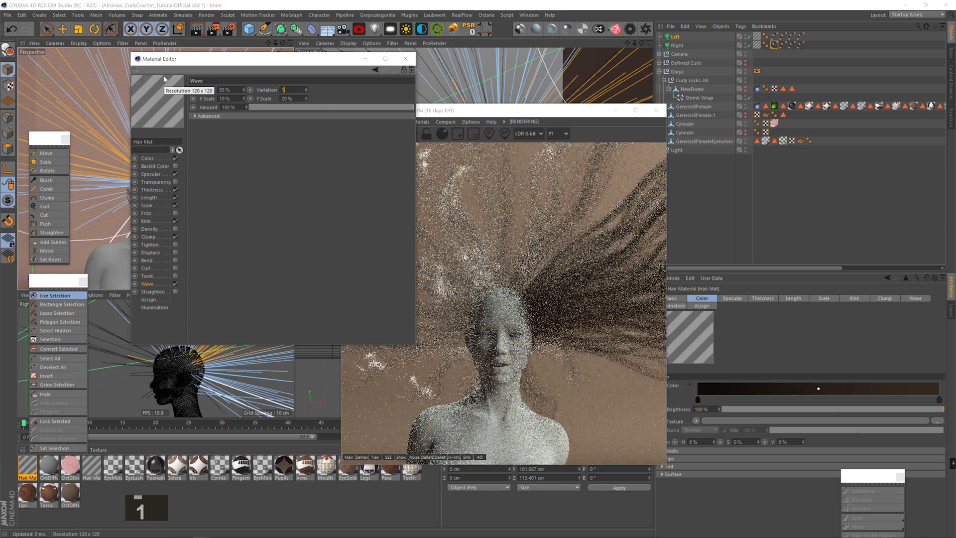
{"action": "key", "text": "Tab"}
{"action": "type", "text": "100"}
{"action": "key", "text": "Tab"}
{"action": "type", "text": "100"}
Set the wave's X and Y frequency to 9 and its X phase to 90° in the advanced wave settings.
{"action": "left_click", "coordinate": [243, 117]}
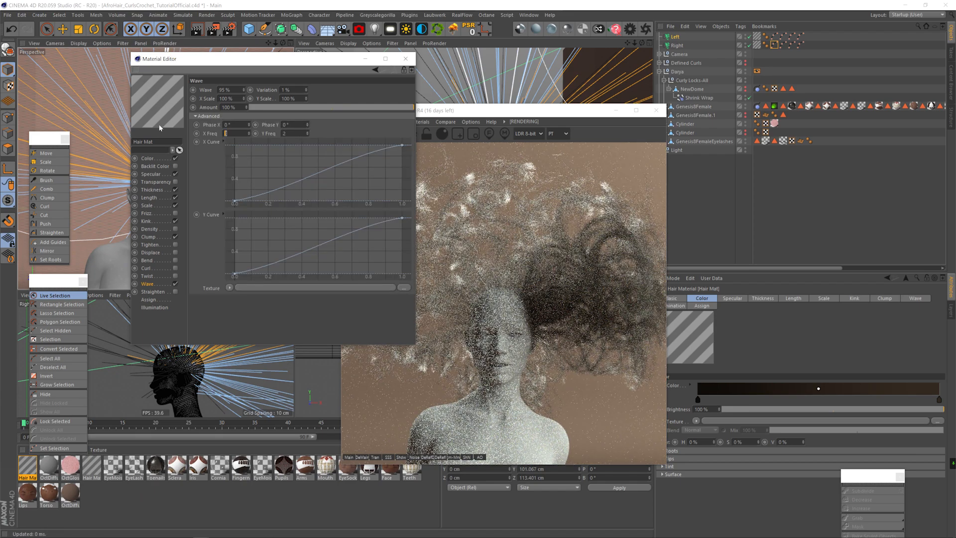
{"action": "type", "text": "9"}
{"action": "key", "text": "Return"}
{"action": "left_click", "coordinate": [234, 125]}
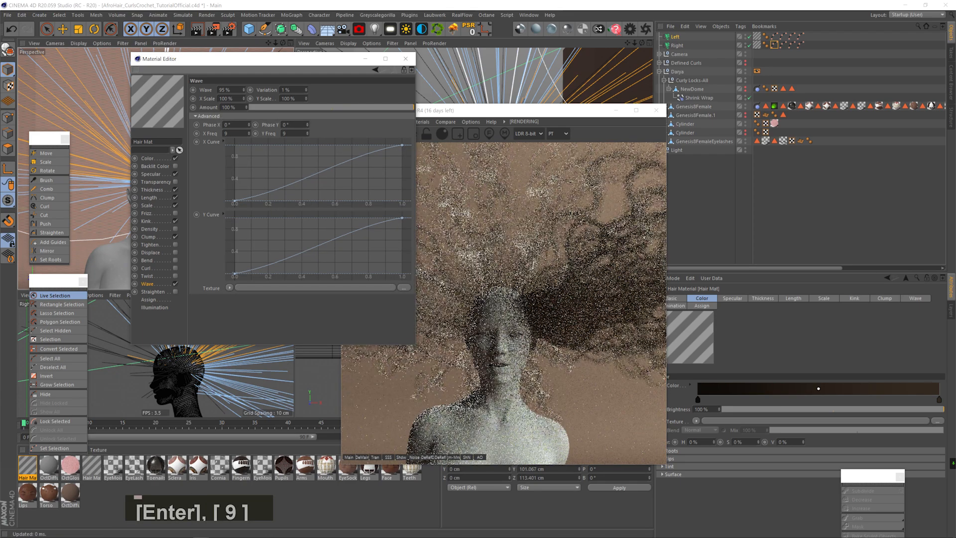
{"action": "type", "text": "90"}
{"action": "key", "text": "Return"}
{"action": "left_click_drag", "start_coordinate": [324, 60], "coordinate": [250, 98]}
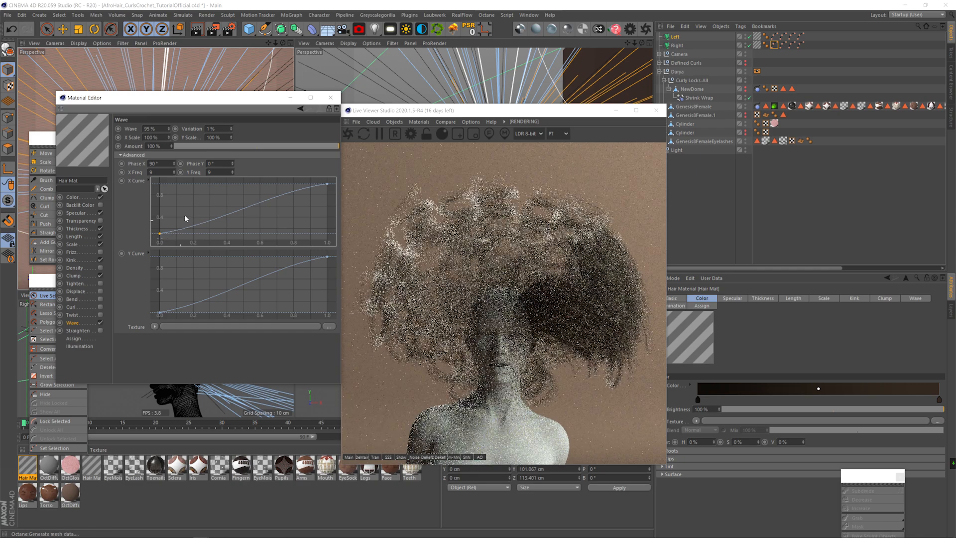
Reshape the wave's X Curve starting from the Square spline preset and copy it onto the Y Curve.
{"action": "right_click", "coordinate": [159, 233]}
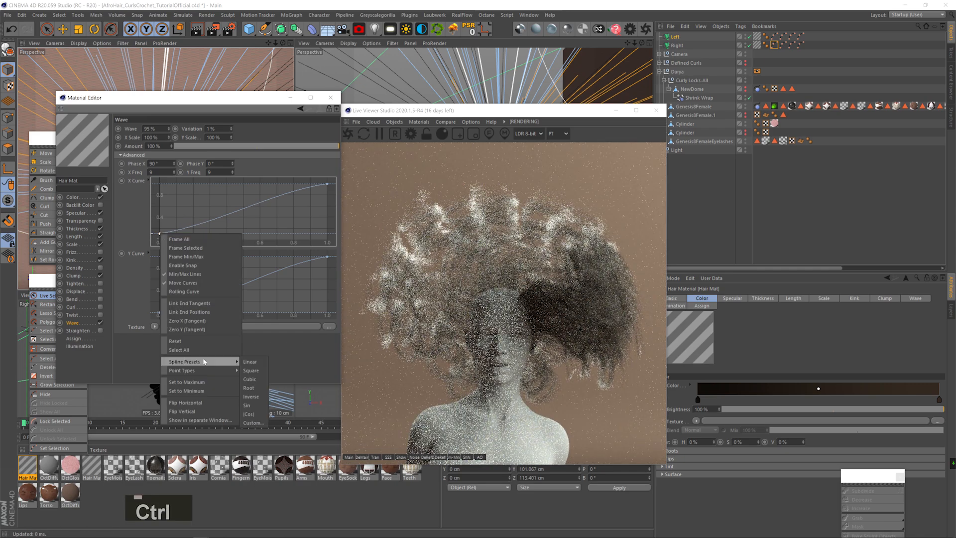
{"action": "left_click", "coordinate": [254, 369]}
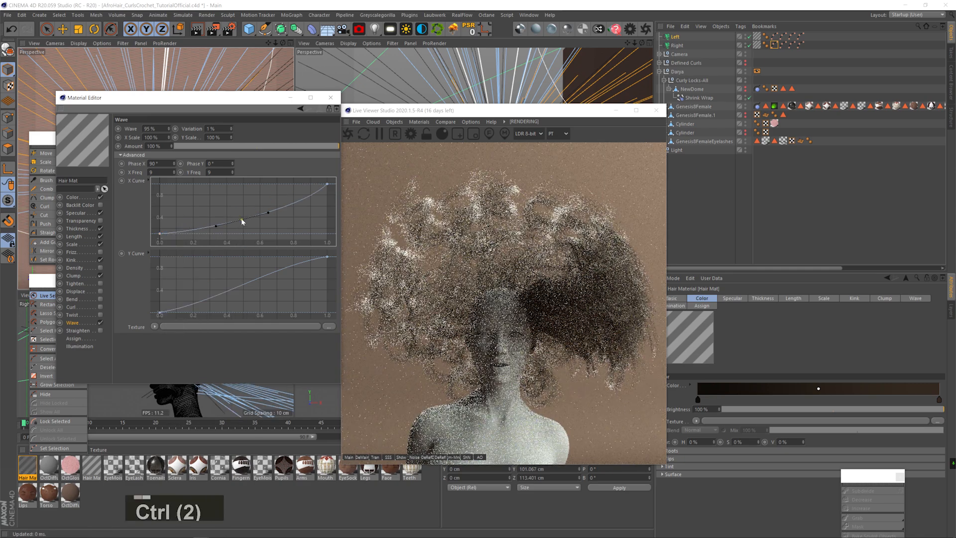
{"action": "left_click_drag", "start_coordinate": [241, 222], "coordinate": [312, 197], "text": "ctrl"}
{"action": "right_click", "coordinate": [132, 181]}
{"action": "left_click", "coordinate": [159, 219]}
{"action": "right_click", "coordinate": [134, 253]}
{"action": "left_click", "coordinate": [159, 295]}
Load a Noise shader as the wave texture and set its global scale to 40%.
{"action": "left_click", "coordinate": [154, 326]}
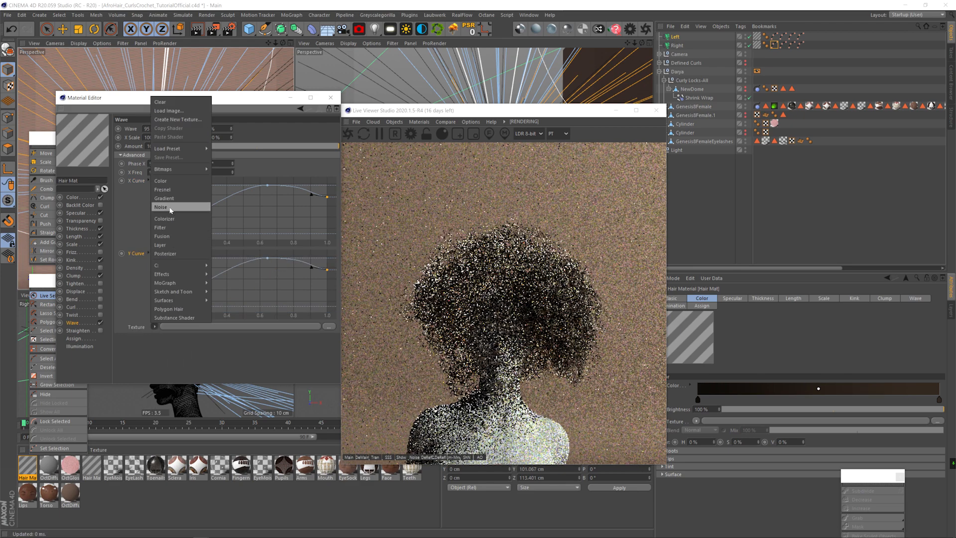
{"action": "left_click", "coordinate": [175, 244]}
{"action": "left_click", "coordinate": [240, 326]}
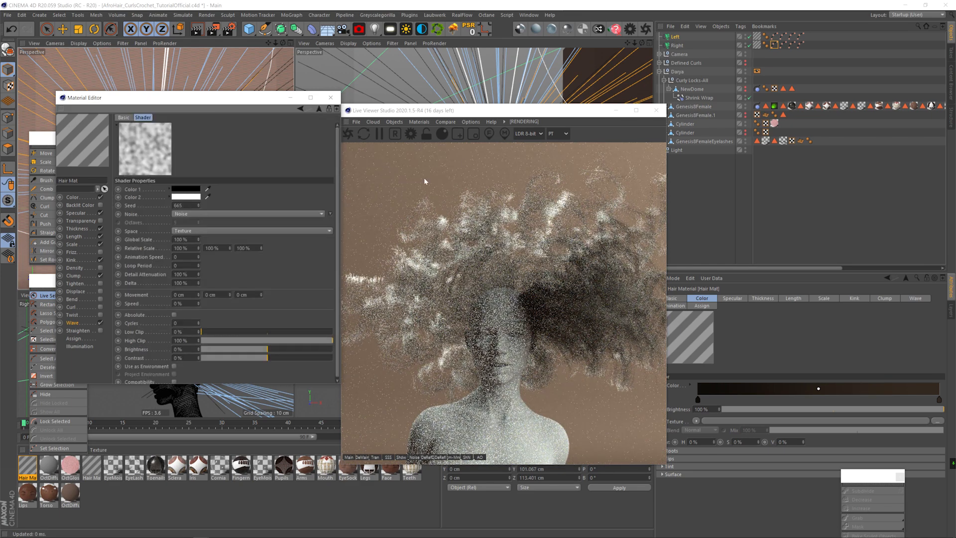
{"action": "type", "text": "40"}
{"action": "key", "text": "Return"}
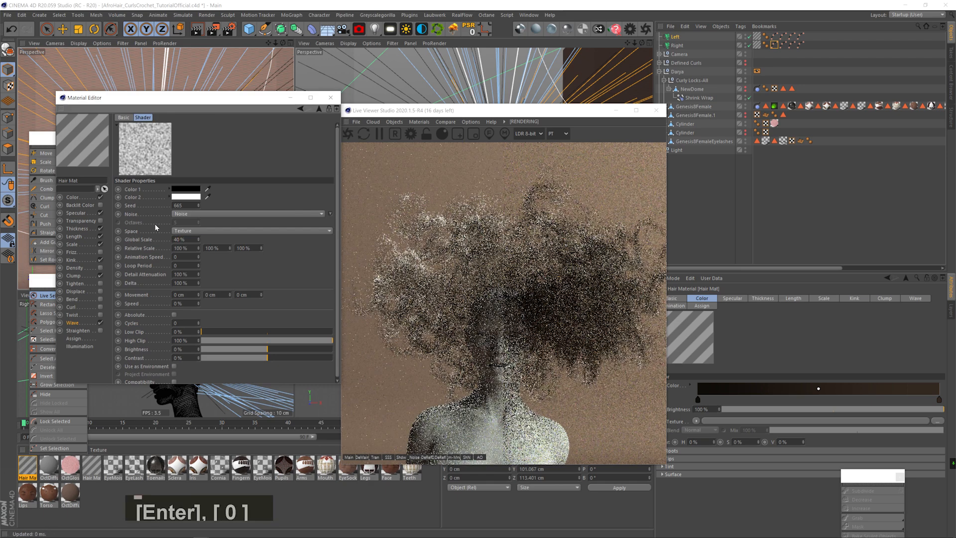
Brighten the noise's Color 1 to 85% and set its low clip to 19% and high clip to 75%.
{"action": "left_click", "coordinate": [186, 190]}
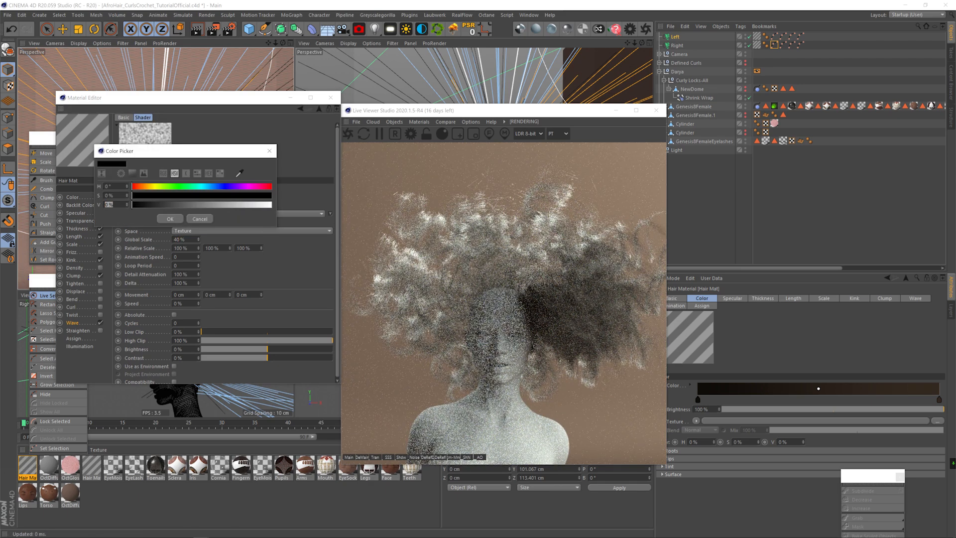
{"action": "type", "text": "80"}
{"action": "key", "text": "Return"}
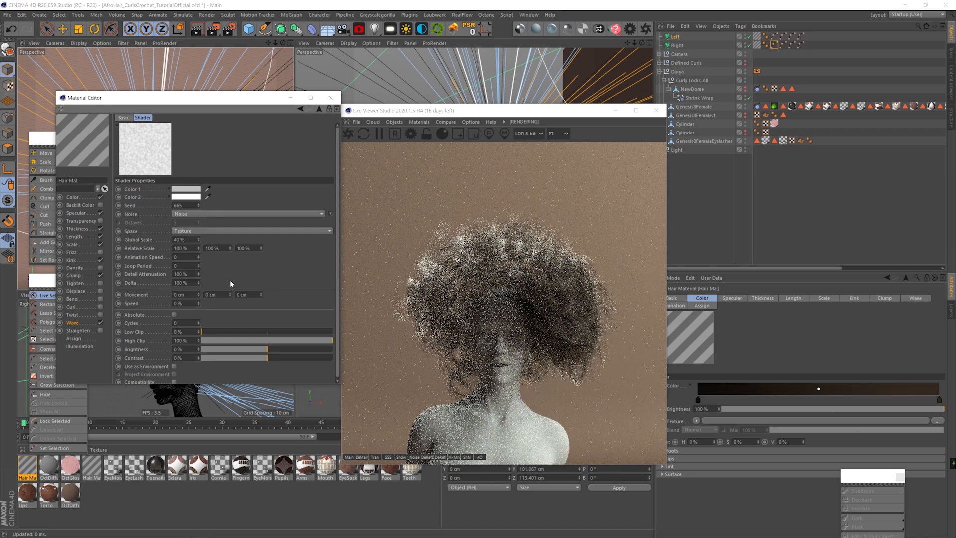
{"action": "left_click", "coordinate": [185, 189]}
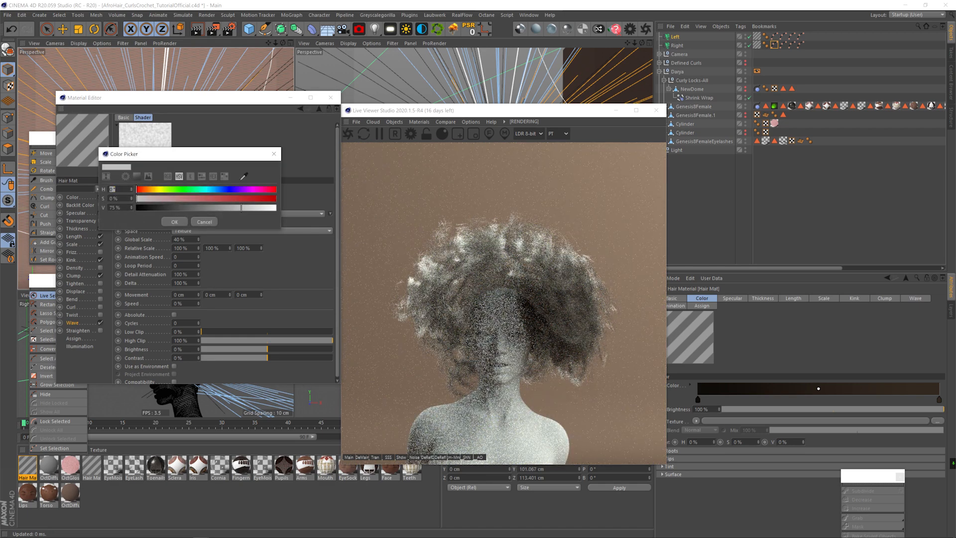
{"action": "type", "text": "85"}
{"action": "key", "text": "Return"}
{"action": "left_click", "coordinate": [226, 332]}
{"action": "left_click", "coordinate": [301, 340]}
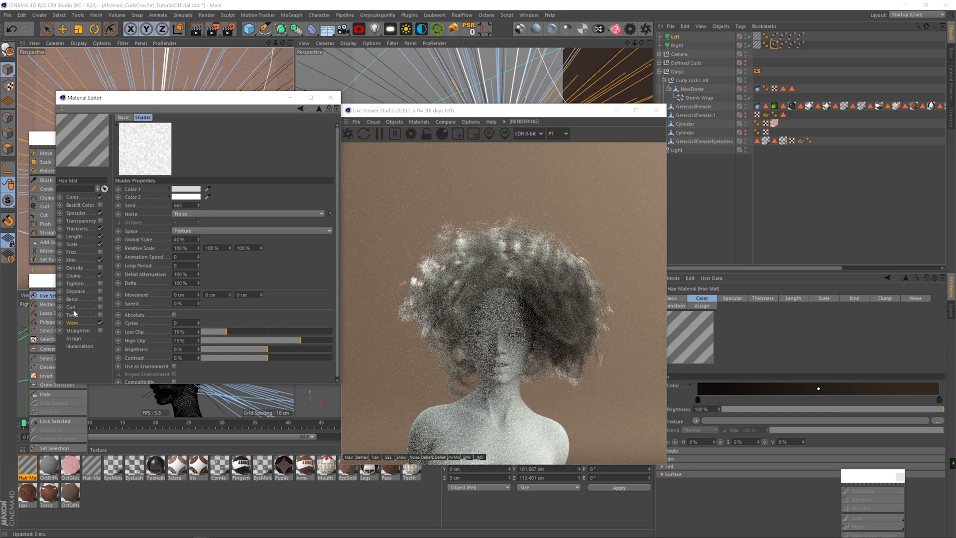
Select both the Left and Right hair objects and set their hair segments to 150.
{"action": "left_click_drag", "start_coordinate": [557, 114], "coordinate": [485, 114]}
{"action": "left_click", "coordinate": [676, 45], "text": "shift"}
{"action": "left_click", "coordinate": [745, 299]}
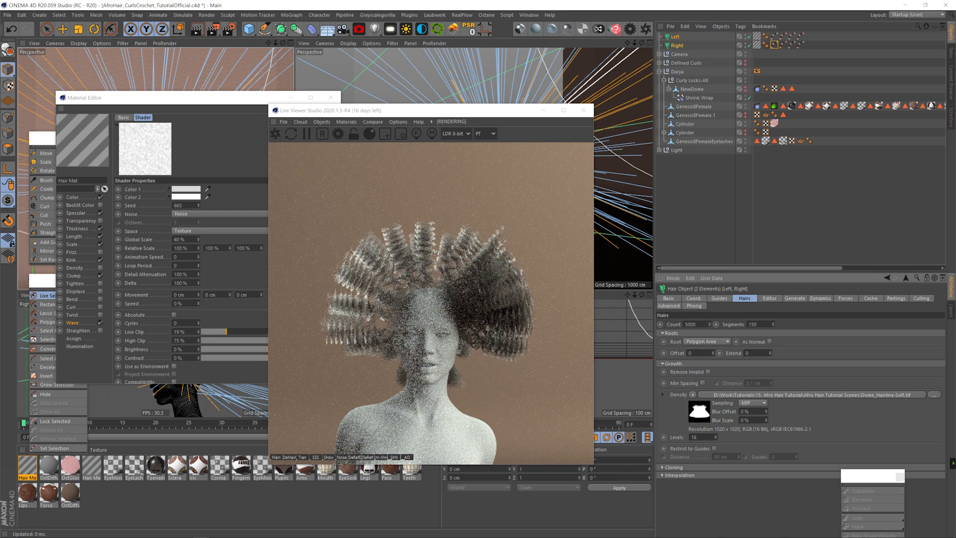
{"action": "left_click_drag", "start_coordinate": [354, 110], "coordinate": [431, 112]}
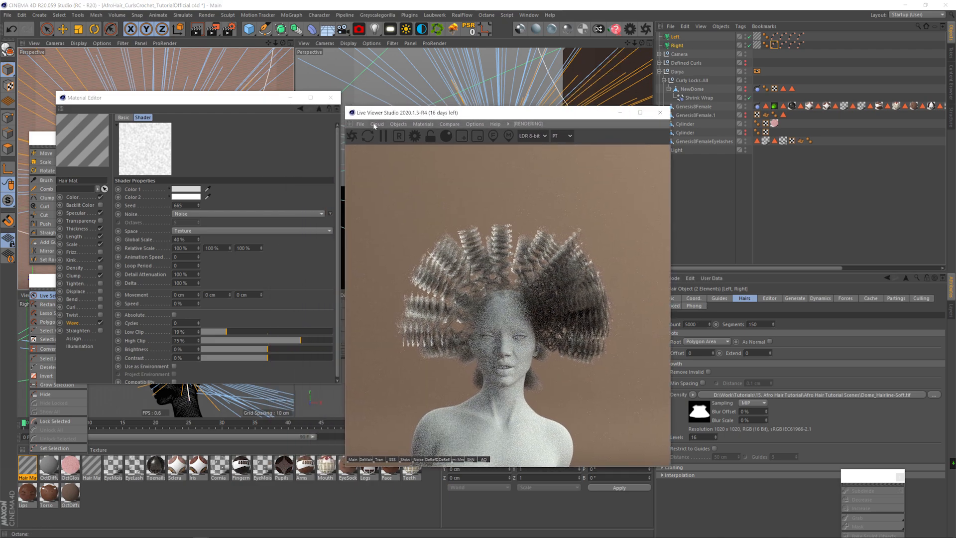
Close the Material Editor and raise the Left hair's count to 20000.
{"action": "left_click", "coordinate": [331, 98]}
{"action": "key", "text": "3"}
{"action": "left_click_drag", "start_coordinate": [153, 159], "coordinate": [202, 175]}
{"action": "key", "text": "3"}
{"action": "left_click_drag", "start_coordinate": [536, 118], "coordinate": [499, 95]}
{"action": "left_click", "coordinate": [675, 37]}
{"action": "left_click_drag", "start_coordinate": [697, 324], "coordinate": [685, 324]}
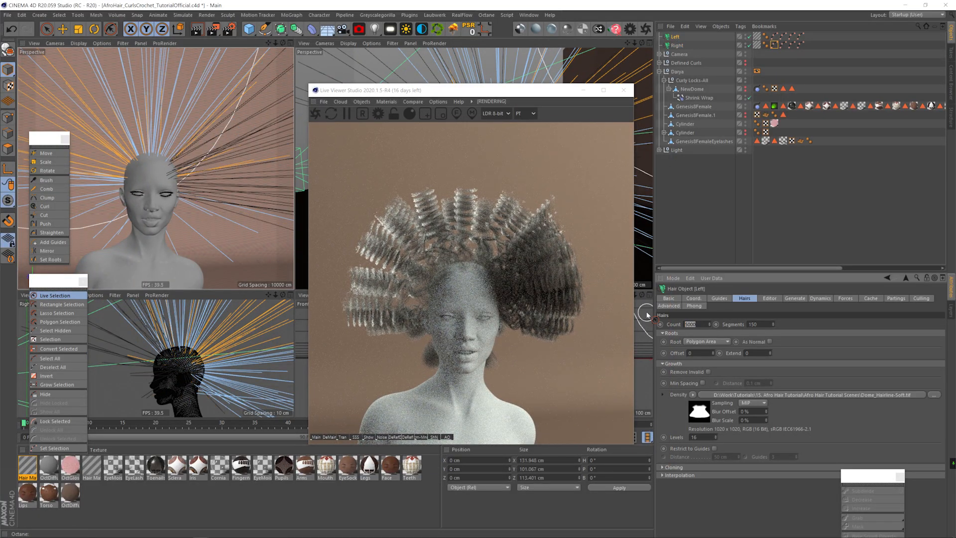
{"action": "type", "text": "20000"}
{"action": "key", "text": "Return"}
Turn off the Right hair and save the scene.
{"action": "left_click", "coordinate": [749, 45]}
{"action": "left_click_drag", "start_coordinate": [509, 90], "coordinate": [511, 67]}
{"action": "key", "text": "ctrl+s"}
{"action": "left_click", "coordinate": [349, 90]}
Recall the Left hair's Bottom guide selection and set its tag to the selected guides.
{"action": "double_click", "coordinate": [774, 36]}
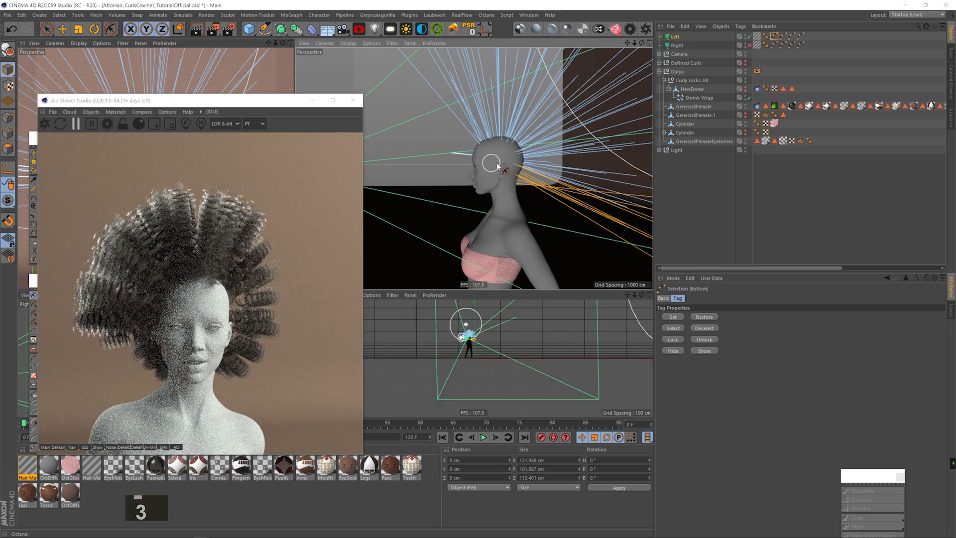
{"action": "left_click_drag", "start_coordinate": [491, 163], "coordinate": [413, 162]}
{"action": "left_click_drag", "start_coordinate": [535, 164], "coordinate": [604, 179]}
{"action": "left_click", "coordinate": [672, 317]}
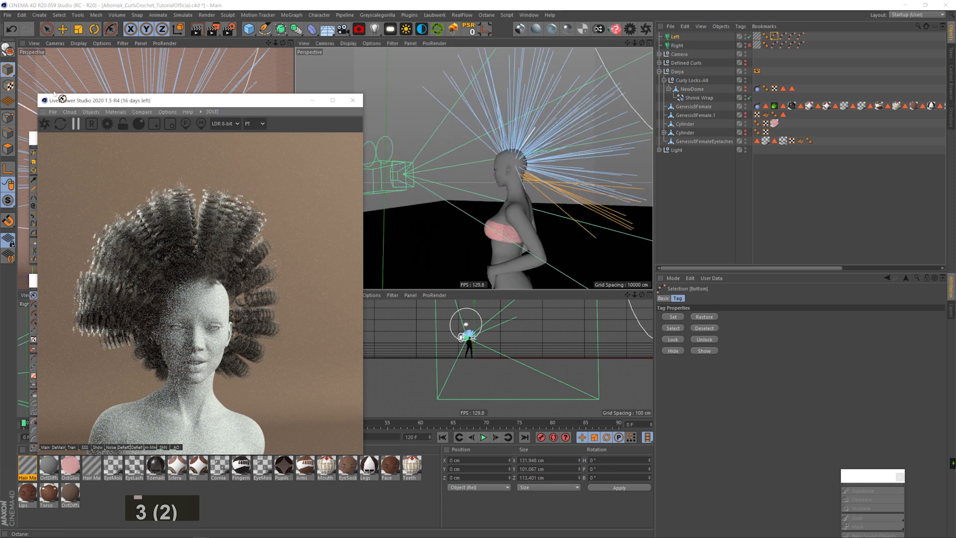
Brush the Left hair's Bottom guides down along the model's neck and back.
{"action": "left_click_drag", "start_coordinate": [64, 95], "coordinate": [132, 92]}
{"action": "left_click", "coordinate": [44, 180]}
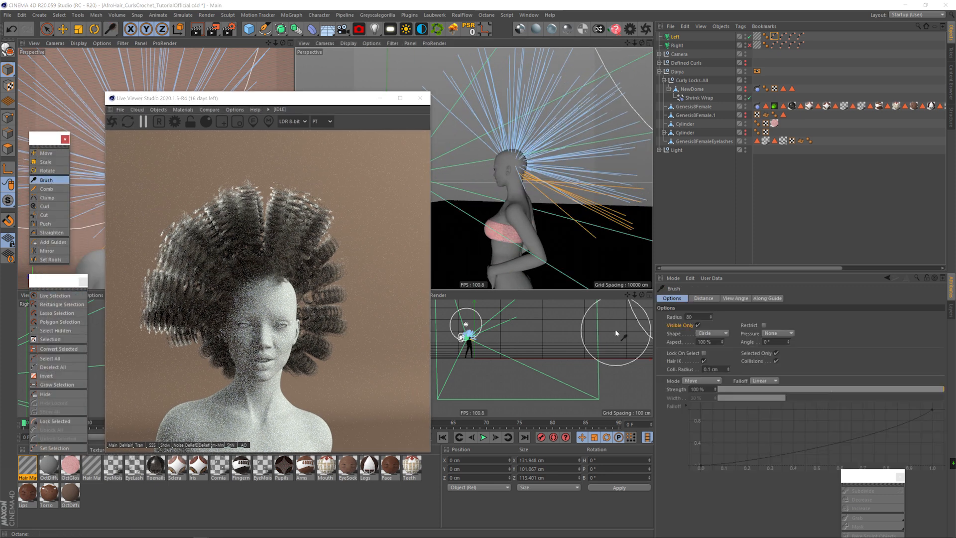
{"action": "left_click_drag", "start_coordinate": [330, 101], "coordinate": [320, 98]}
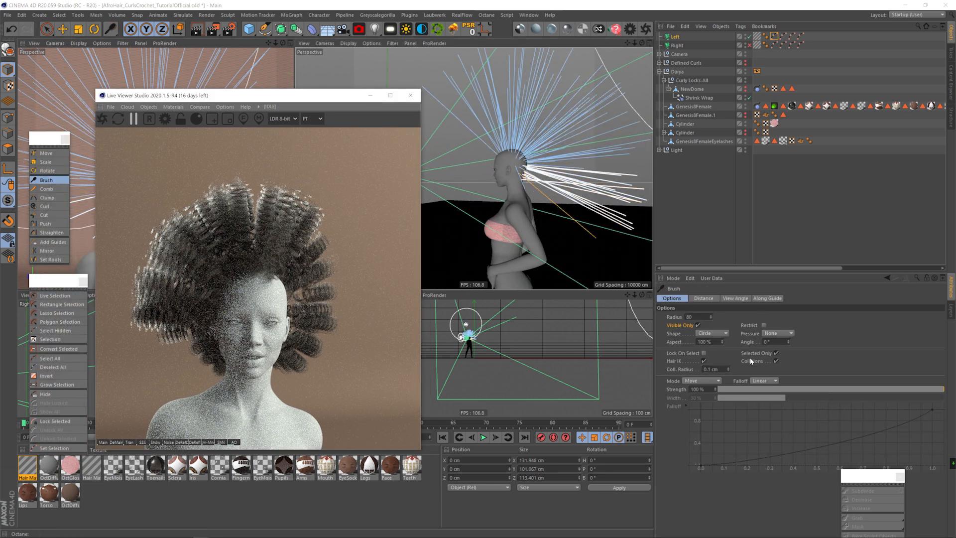
{"action": "left_click_drag", "start_coordinate": [616, 187], "coordinate": [587, 298]}
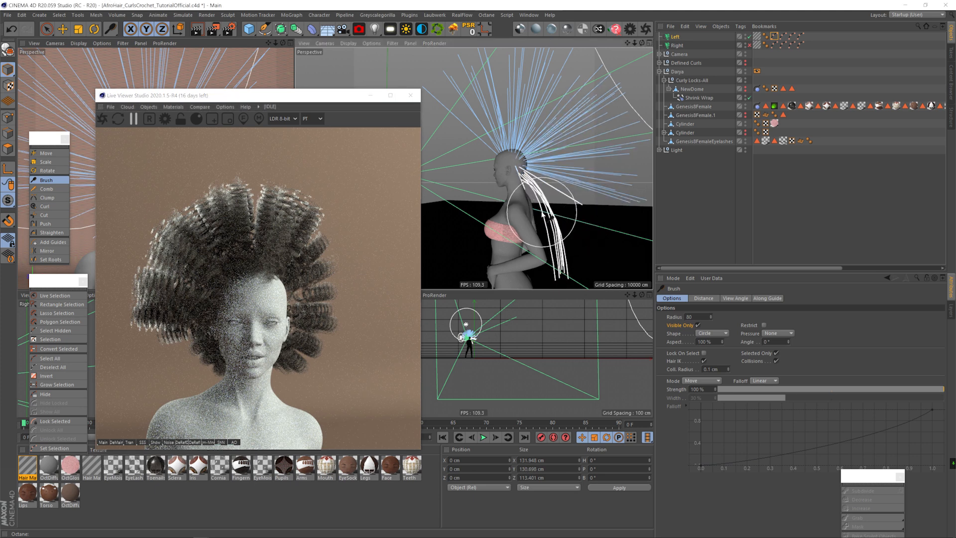
Restore the Left hair's Mid Bottom guide selection.
{"action": "left_click", "coordinate": [782, 36]}
{"action": "left_click", "coordinate": [704, 317]}
{"action": "key", "text": "3"}
{"action": "left_click_drag", "start_coordinate": [518, 164], "coordinate": [448, 169]}
{"action": "left_click", "coordinate": [54, 296]}
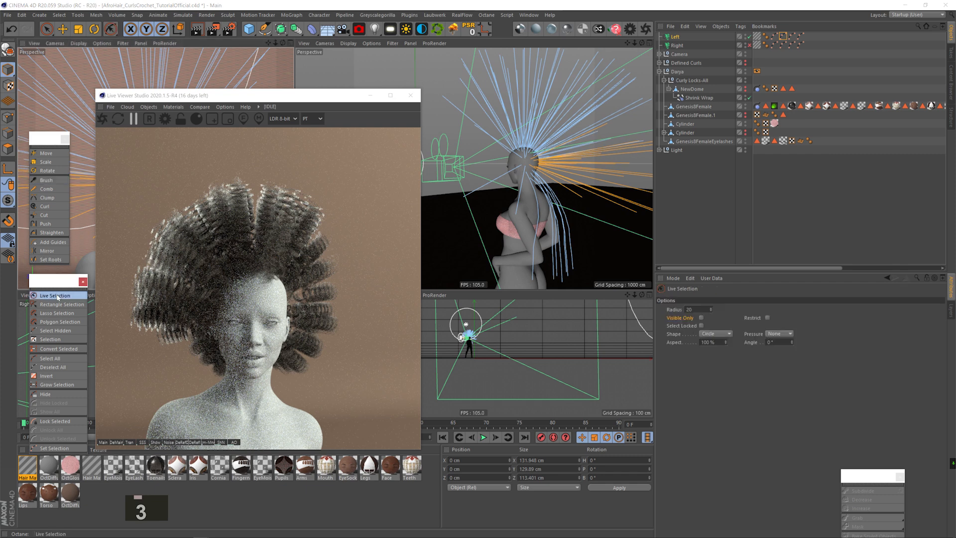
{"action": "key", "text": "ctrl"}
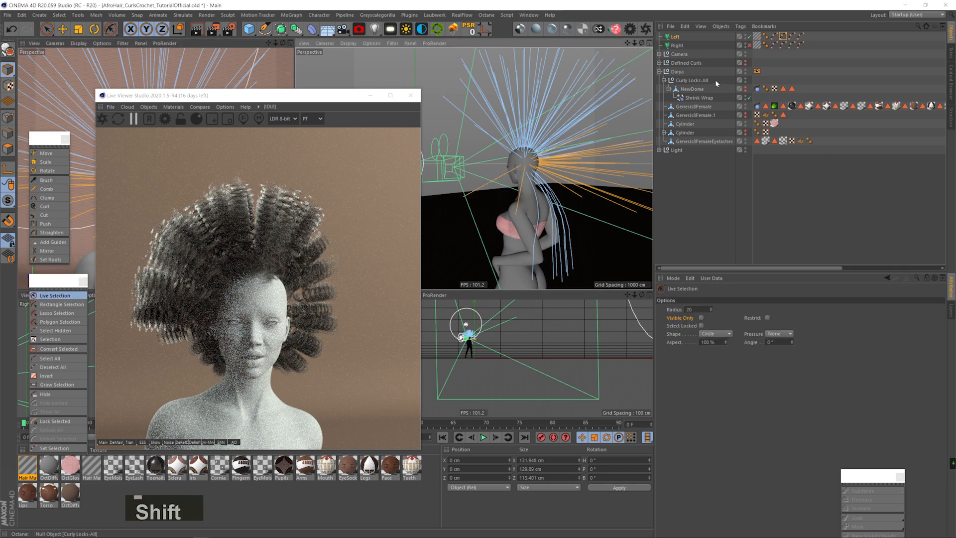
{"action": "left_click", "coordinate": [782, 36]}
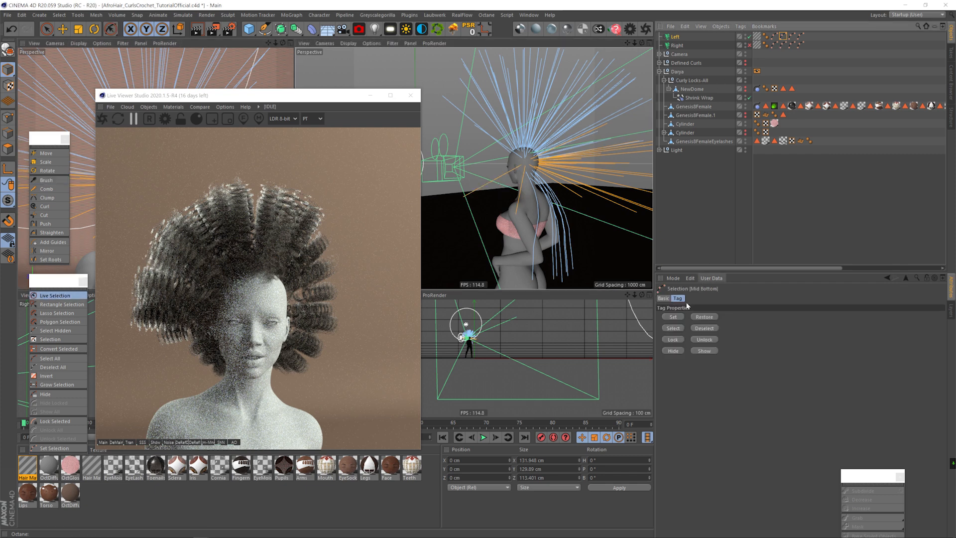
Comb the Mid Bottom guides along Local Y, reshaping the comb curve so the guides arc downward.
{"action": "left_click", "coordinate": [46, 180]}
{"action": "key", "text": "3"}
{"action": "left_click_drag", "start_coordinate": [279, 160], "coordinate": [375, 152]}
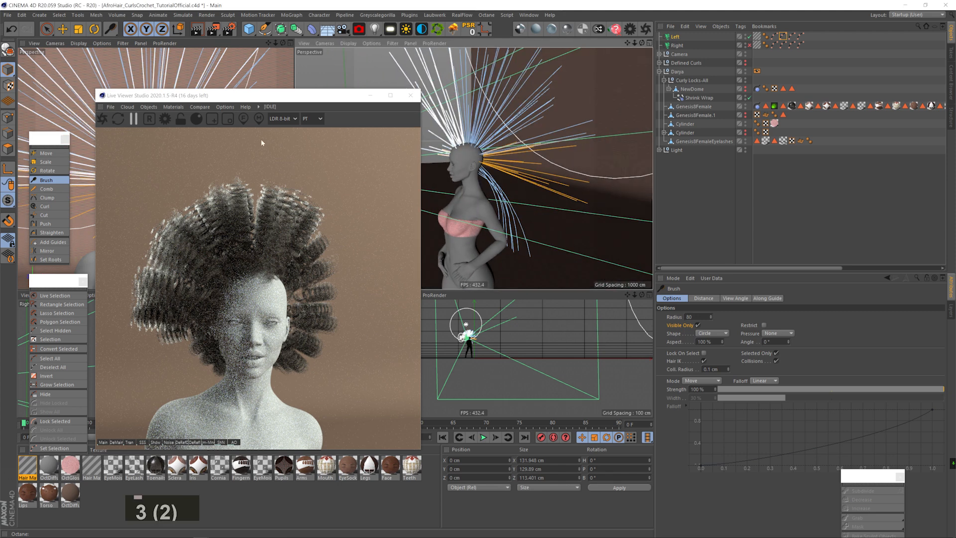
{"action": "left_click", "coordinate": [46, 189]}
{"action": "left_click_drag", "start_coordinate": [779, 369], "coordinate": [791, 364]}
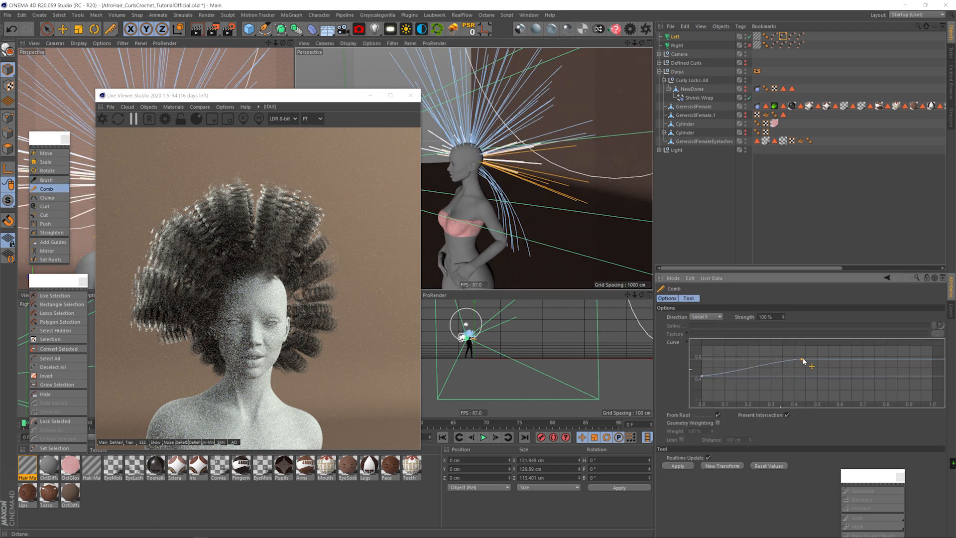
{"action": "left_click", "coordinate": [678, 466]}
{"action": "left_click_drag", "start_coordinate": [880, 348], "coordinate": [884, 359]}
{"action": "mouse_move", "coordinate": [705, 379]}
{"action": "left_mouse_down"}
{"action": "mouse_move", "coordinate": [704, 388]}
{"action": "mouse_move", "coordinate": [704, 370]}
{"action": "left_mouse_up"}
Brush the Mid Bottom guides down on both sides of the head so they hang over the shoulders.
{"action": "key", "text": "1"}
{"action": "key", "text": "3"}
{"action": "left_click_drag", "start_coordinate": [466, 167], "coordinate": [583, 159]}
{"action": "key", "text": "1"}
{"action": "left_click_drag", "start_coordinate": [488, 145], "coordinate": [503, 133]}
{"action": "key", "text": "3"}
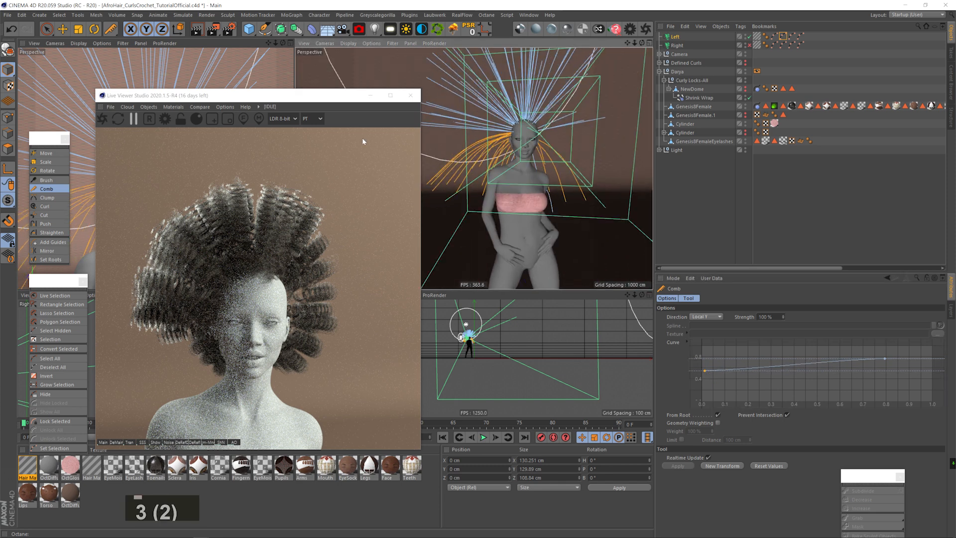
{"action": "left_click", "coordinate": [46, 179]}
{"action": "left_click_drag", "start_coordinate": [448, 162], "coordinate": [475, 184]}
{"action": "left_click_drag", "start_coordinate": [577, 169], "coordinate": [552, 187]}
{"action": "left_click_drag", "start_coordinate": [484, 169], "coordinate": [461, 137]}
{"action": "key", "text": "3"}
{"action": "left_click_drag", "start_coordinate": [518, 165], "coordinate": [428, 185]}
{"action": "key", "text": "3"}
{"action": "mouse_move", "coordinate": [508, 188]}
{"action": "left_mouse_down"}
{"action": "mouse_move", "coordinate": [580, 183]}
{"action": "mouse_move", "coordinate": [567, 209]}
{"action": "left_mouse_up"}
{"action": "key", "text": "1"}
{"action": "mouse_move", "coordinate": [568, 209]}
{"action": "left_mouse_down"}
{"action": "mouse_move", "coordinate": [537, 199]}
{"action": "mouse_move", "coordinate": [561, 241]}
{"action": "mouse_move", "coordinate": [522, 214]}
{"action": "mouse_move", "coordinate": [556, 193]}
{"action": "left_mouse_up"}
{"action": "key", "text": "3"}
{"action": "key", "text": "1"}
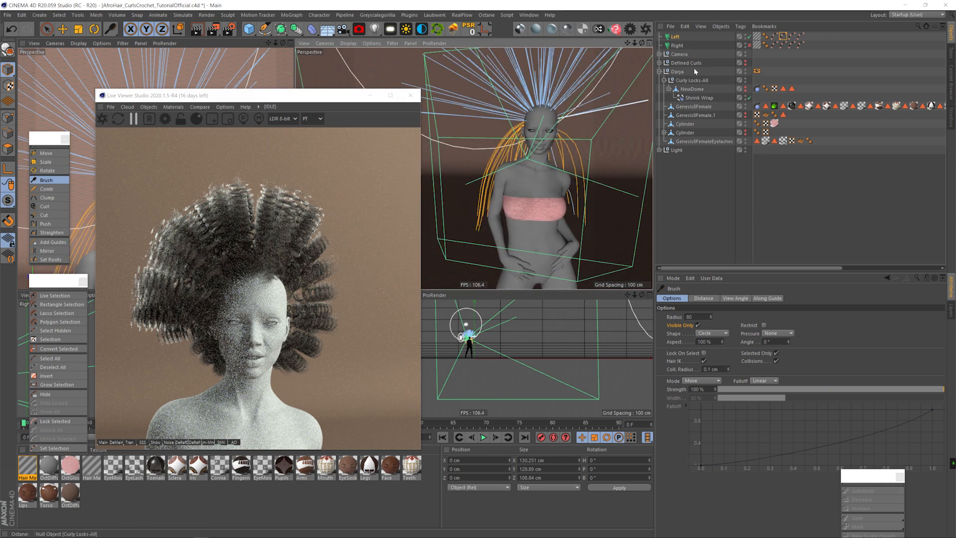
Restore the Mid Top guide selection and comb it along Local Y, adjusting both curve ends until the guides droop.
{"action": "left_click", "coordinate": [792, 36]}
{"action": "left_click", "coordinate": [704, 317]}
{"action": "key", "text": "1"}
{"action": "mouse_move", "coordinate": [476, 151]}
{"action": "left_mouse_down"}
{"action": "mouse_move", "coordinate": [474, 166]}
{"action": "mouse_move", "coordinate": [530, 152]}
{"action": "left_mouse_up"}
{"action": "key", "text": "3"}
{"action": "key", "text": "3"}
{"action": "left_click", "coordinate": [46, 189]}
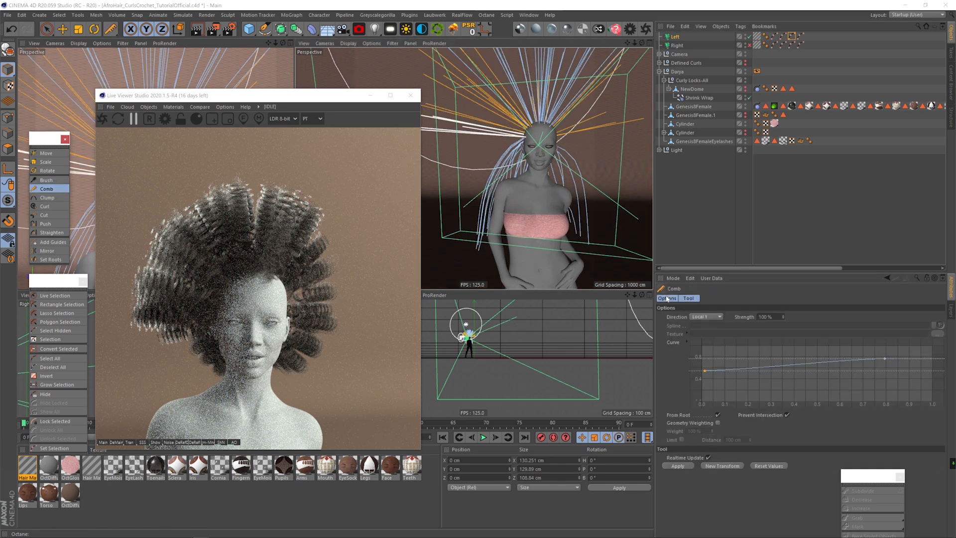
{"action": "left_click", "coordinate": [678, 466]}
{"action": "left_click_drag", "start_coordinate": [709, 374], "coordinate": [726, 368]}
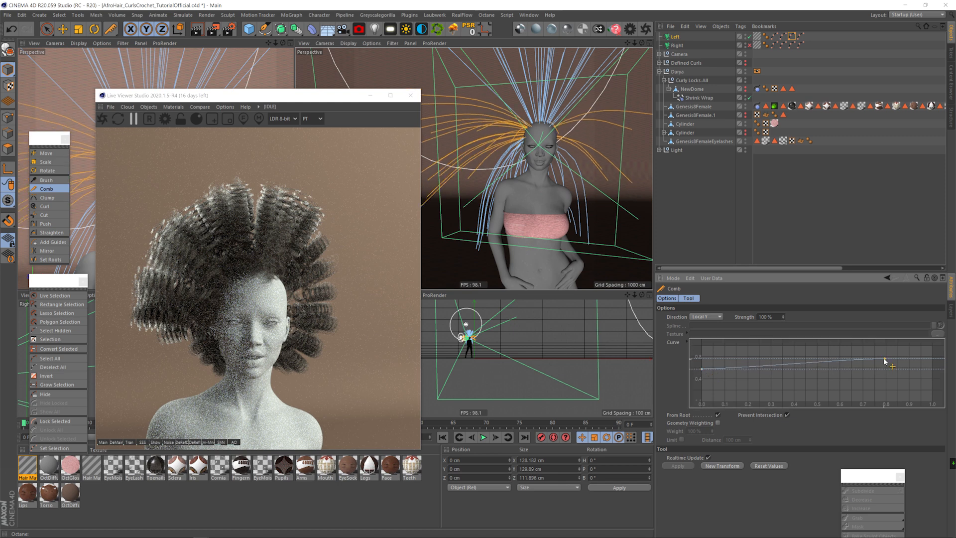
{"action": "left_click_drag", "start_coordinate": [885, 360], "coordinate": [889, 346]}
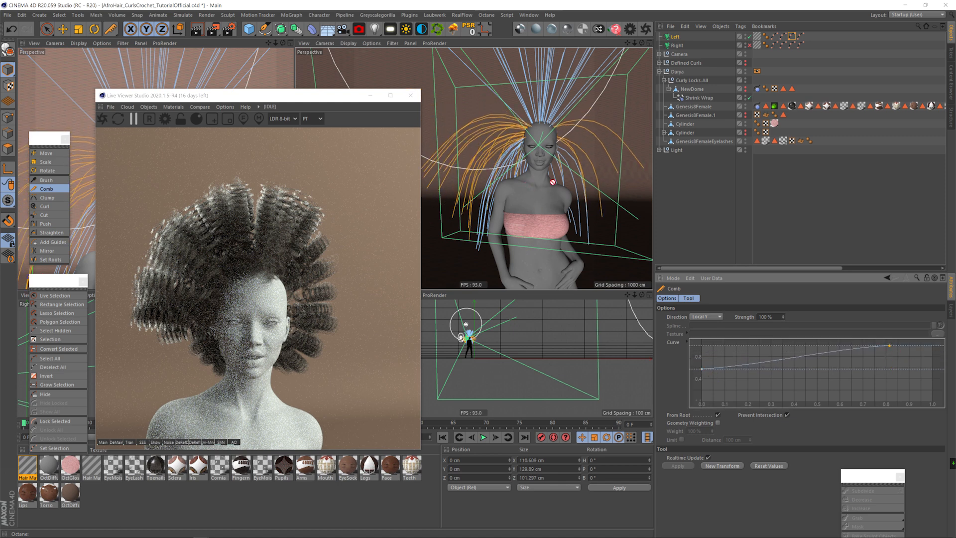
Trim the ends of the Mid Top guides with the Cut tool around the shoulders.
{"action": "scroll", "coordinate": [549, 185], "scroll_direction": "down", "scroll_amount": 3}
{"action": "left_click", "coordinate": [44, 215]}
{"action": "mouse_move", "coordinate": [537, 187]}
{"action": "left_mouse_down", "text": "alt"}
{"action": "mouse_move", "coordinate": [448, 196]}
{"action": "mouse_move", "coordinate": [617, 188]}
{"action": "mouse_move", "coordinate": [623, 214]}
{"action": "mouse_move", "coordinate": [438, 154]}
{"action": "mouse_move", "coordinate": [617, 148]}
{"action": "mouse_move", "coordinate": [597, 202]}
{"action": "mouse_move", "coordinate": [539, 198]}
{"action": "left_mouse_up", "text": "alt"}
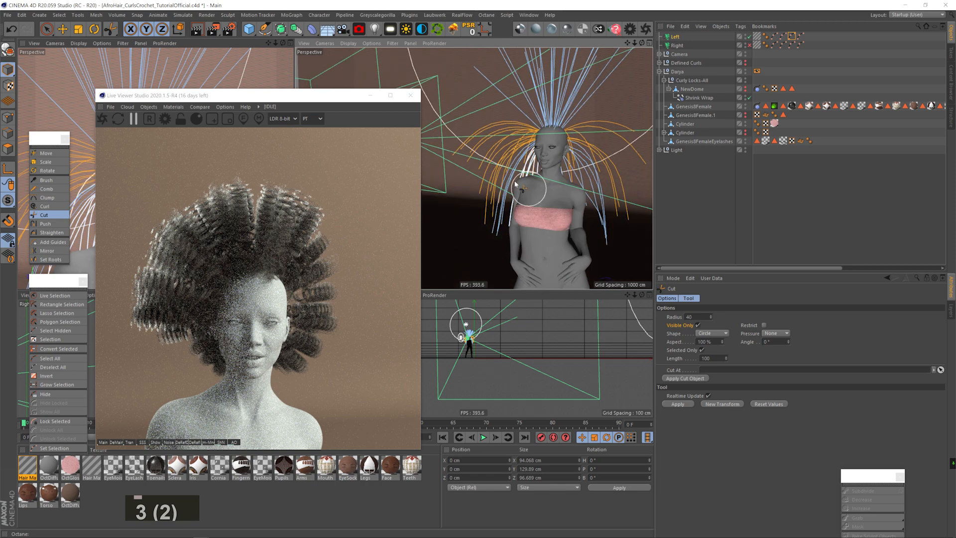
{"action": "mouse_move", "coordinate": [536, 234]}
{"action": "left_mouse_down"}
{"action": "mouse_move", "coordinate": [546, 194]}
{"action": "mouse_move", "coordinate": [511, 139]}
{"action": "mouse_move", "coordinate": [500, 159]}
{"action": "mouse_move", "coordinate": [606, 150]}
{"action": "mouse_move", "coordinate": [553, 213]}
{"action": "left_mouse_up"}
Scale the Left hair's Top guides shorter and brush them down over the sides of the head.
{"action": "left_click", "coordinate": [46, 179]}
{"action": "left_click", "coordinate": [800, 36]}
{"action": "left_click", "coordinate": [709, 317]}
{"action": "mouse_move", "coordinate": [540, 168]}
{"action": "left_mouse_down"}
{"action": "mouse_move", "coordinate": [539, 183]}
{"action": "mouse_move", "coordinate": [515, 195]}
{"action": "left_mouse_up"}
{"action": "mouse_move", "coordinate": [525, 162]}
{"action": "left_mouse_down"}
{"action": "mouse_move", "coordinate": [535, 168]}
{"action": "mouse_move", "coordinate": [535, 151]}
{"action": "left_mouse_up"}
{"action": "key", "text": "t"}
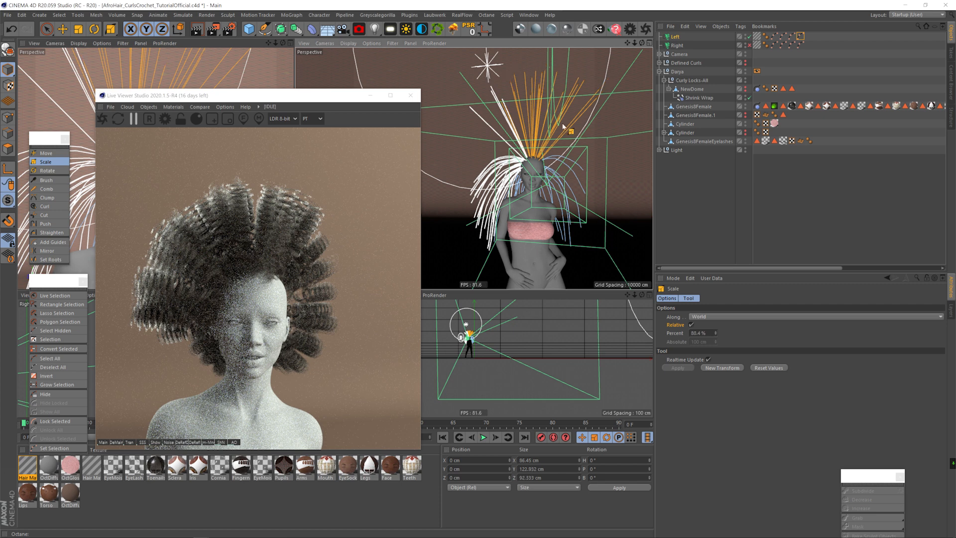
{"action": "left_click", "coordinate": [46, 180]}
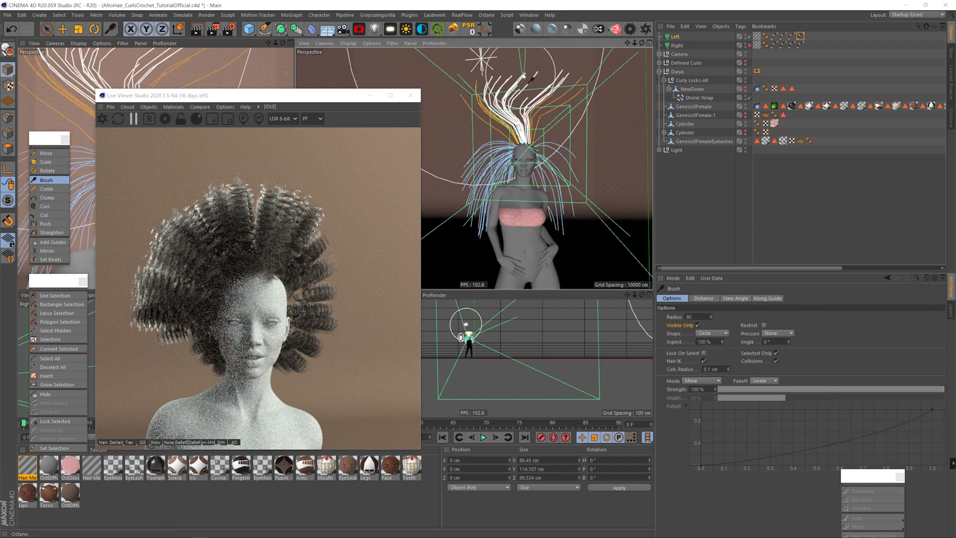
{"action": "left_click_drag", "start_coordinate": [508, 153], "coordinate": [597, 239]}
Restore and brush the Mid Top guides downward, save the scene and restart the live render.
{"action": "left_click", "coordinate": [791, 36]}
{"action": "left_click", "coordinate": [703, 317]}
{"action": "left_click_drag", "start_coordinate": [505, 189], "coordinate": [493, 214]}
{"action": "key", "text": "ctrl+s"}
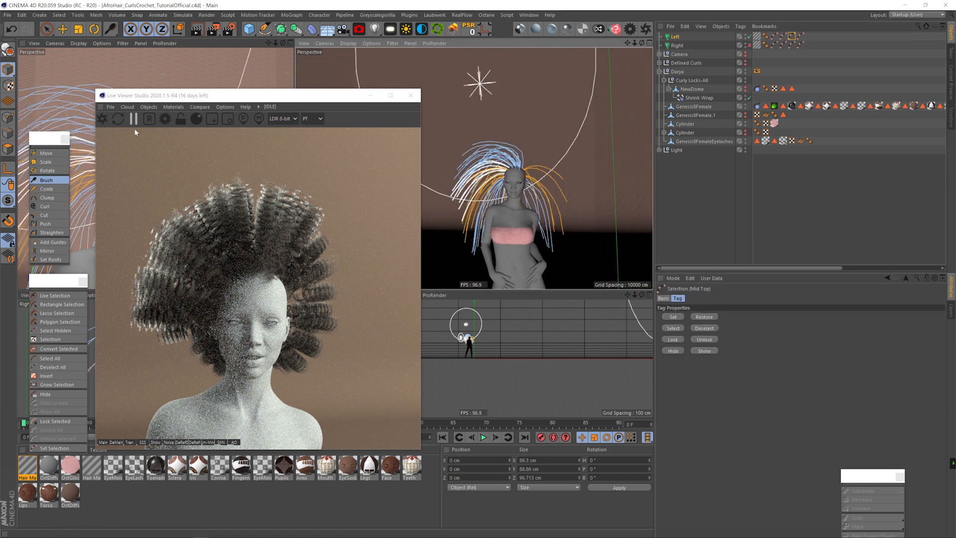
{"action": "left_click", "coordinate": [102, 120]}
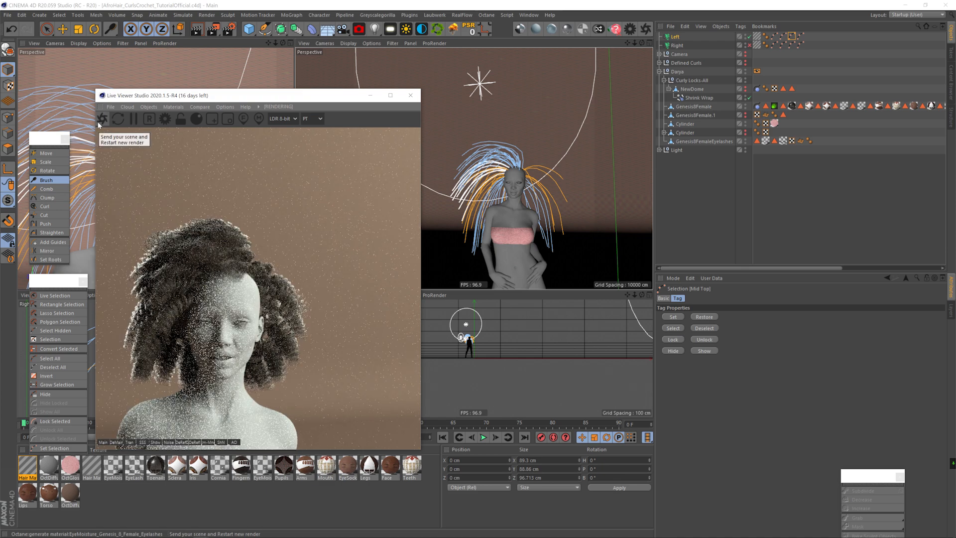
Move the live render aside and examine the hairstyle from the side and at different distances.
{"action": "left_click_drag", "start_coordinate": [234, 97], "coordinate": [408, 95]}
{"action": "key", "text": "1"}
{"action": "key", "text": "3"}
{"action": "left_click_drag", "start_coordinate": [132, 168], "coordinate": [181, 167]}
{"action": "key", "text": "3"}
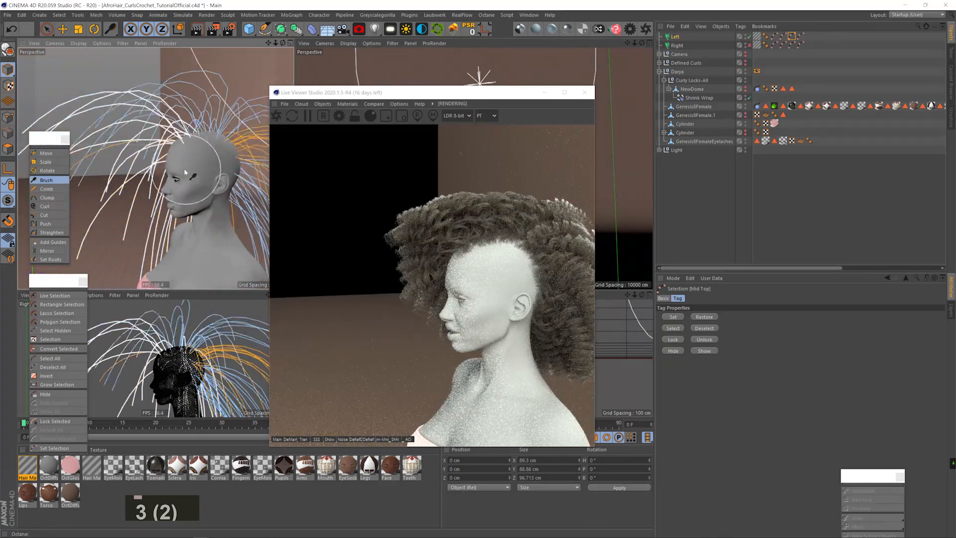
{"action": "key", "text": "3"}
{"action": "key", "text": "2"}
{"action": "left_click_drag", "start_coordinate": [181, 167], "coordinate": [143, 152]}
{"action": "key", "text": "3"}
{"action": "key", "text": "1"}
{"action": "key", "text": "3"}
Refine the Bottom and Top guides with the Brush, save the scene and restart the live render.
{"action": "left_click", "coordinate": [774, 36]}
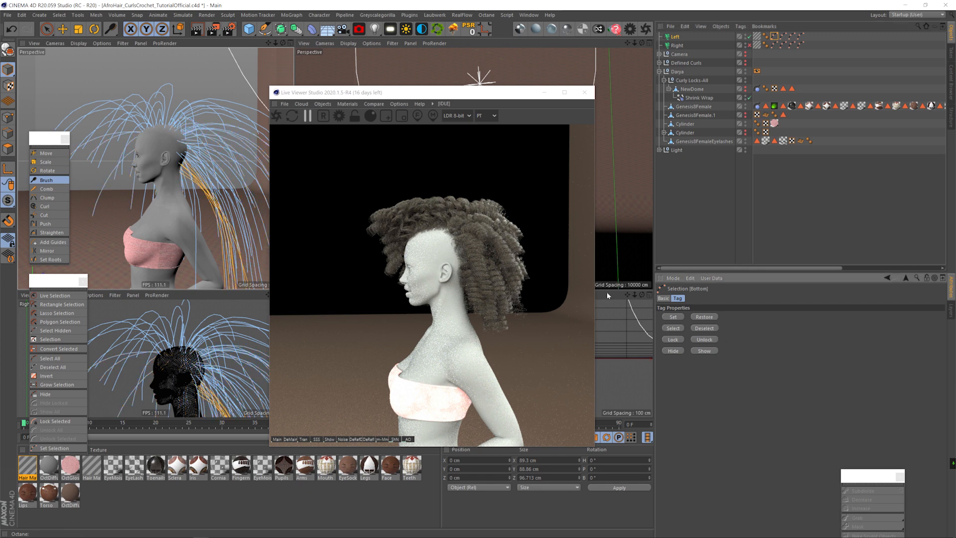
{"action": "left_click", "coordinate": [672, 328]}
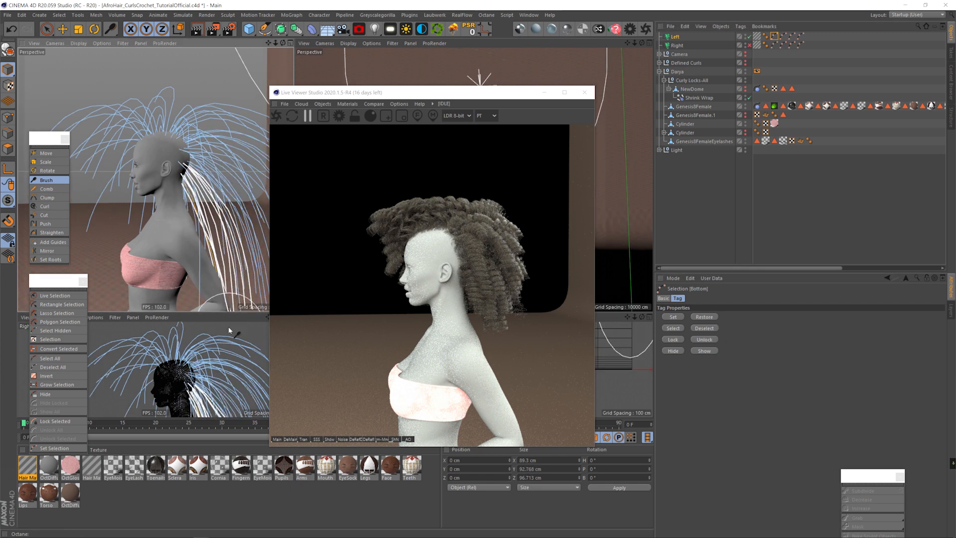
{"action": "left_click_drag", "start_coordinate": [165, 250], "coordinate": [291, 198]}
{"action": "left_click_drag", "start_coordinate": [199, 169], "coordinate": [214, 214]}
{"action": "key", "text": "ctrl+s"}
{"action": "left_click", "coordinate": [276, 114]}
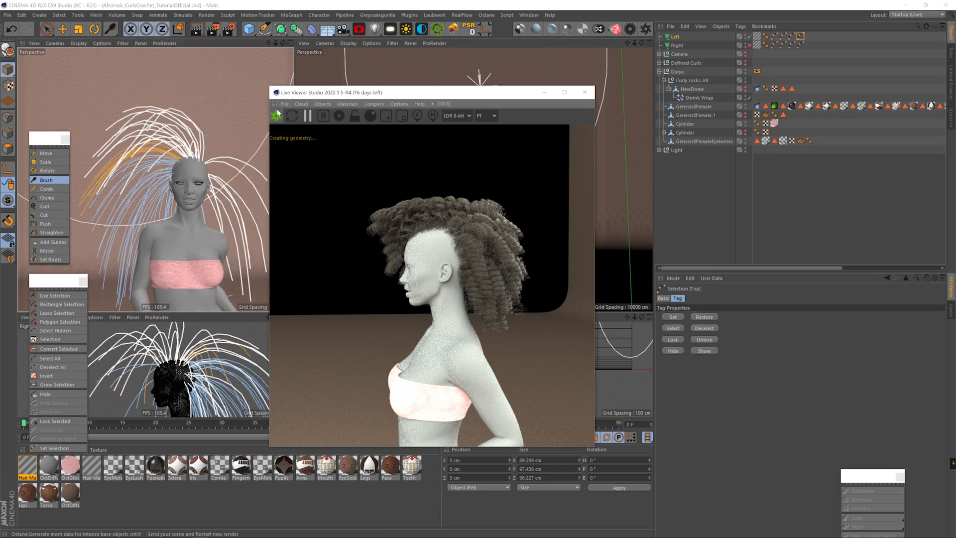
Spread the Top guides apart with the Clump tool at -26.1% strength towards Average and refresh the live render.
{"action": "mouse_move", "coordinate": [164, 185]}
{"action": "left_mouse_down"}
{"action": "mouse_move", "coordinate": [186, 181]}
{"action": "mouse_move", "coordinate": [152, 174]}
{"action": "mouse_move", "coordinate": [190, 171]}
{"action": "mouse_move", "coordinate": [130, 172]}
{"action": "mouse_move", "coordinate": [139, 180]}
{"action": "mouse_move", "coordinate": [48, 204]}
{"action": "mouse_move", "coordinate": [134, 187]}
{"action": "mouse_move", "coordinate": [187, 157]}
{"action": "mouse_move", "coordinate": [178, 150]}
{"action": "mouse_move", "coordinate": [94, 160]}
{"action": "mouse_move", "coordinate": [183, 168]}
{"action": "left_mouse_up"}
{"action": "key", "text": "space"}
{"action": "left_click", "coordinate": [47, 197]}
{"action": "left_click_drag", "start_coordinate": [209, 129], "coordinate": [144, 130]}
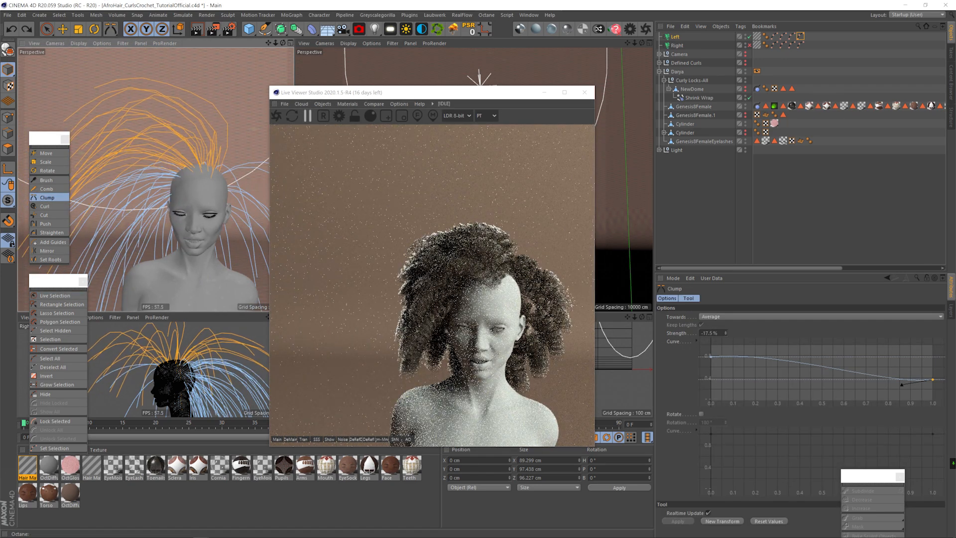
{"action": "left_click", "coordinate": [278, 117]}
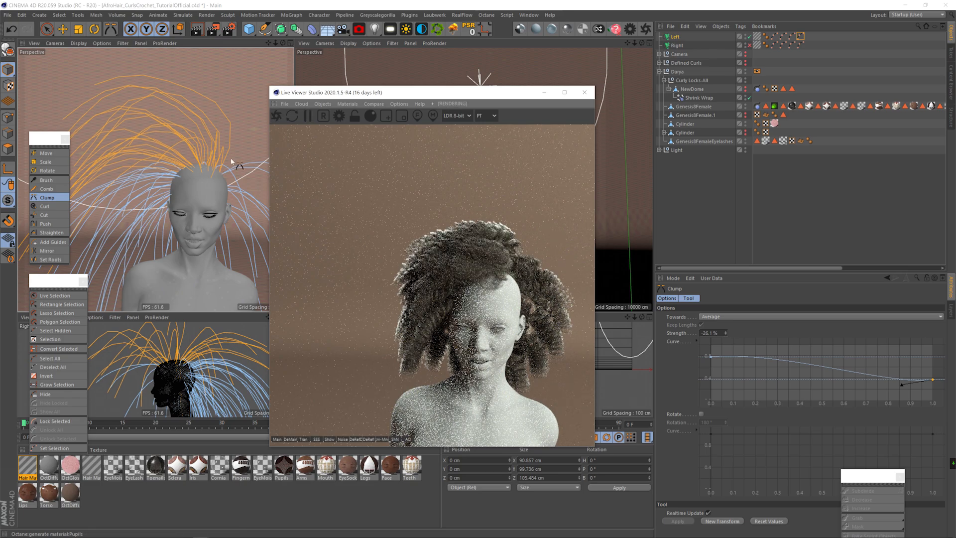
Pick individual guides with Live Selection and brush them down beside the face.
{"action": "key", "text": "3"}
{"action": "mouse_move", "coordinate": [159, 200]}
{"action": "left_mouse_down"}
{"action": "mouse_move", "coordinate": [193, 184]}
{"action": "mouse_move", "coordinate": [182, 208]}
{"action": "mouse_move", "coordinate": [190, 224]}
{"action": "mouse_move", "coordinate": [165, 220]}
{"action": "left_mouse_up"}
{"action": "key", "text": "2"}
{"action": "key", "text": "3"}
{"action": "key", "text": "3"}
{"action": "left_click", "coordinate": [54, 296]}
{"action": "left_click", "coordinate": [46, 179]}
{"action": "left_click_drag", "start_coordinate": [165, 179], "coordinate": [169, 234]}
{"action": "mouse_move", "coordinate": [189, 115]}
{"action": "left_mouse_down"}
{"action": "mouse_move", "coordinate": [167, 97]}
{"action": "mouse_move", "coordinate": [249, 151]}
{"action": "mouse_move", "coordinate": [184, 247]}
{"action": "mouse_move", "coordinate": [252, 203]}
{"action": "mouse_move", "coordinate": [229, 197]}
{"action": "mouse_move", "coordinate": [249, 231]}
{"action": "mouse_move", "coordinate": [214, 199]}
{"action": "mouse_move", "coordinate": [228, 204]}
{"action": "mouse_move", "coordinate": [187, 191]}
{"action": "mouse_move", "coordinate": [194, 171]}
{"action": "mouse_move", "coordinate": [205, 248]}
{"action": "mouse_move", "coordinate": [190, 209]}
{"action": "mouse_move", "coordinate": [184, 239]}
{"action": "mouse_move", "coordinate": [200, 229]}
{"action": "left_mouse_up"}
Select stray guides near the shoulder, brush them into the hanging hair and refresh the live render.
{"action": "key", "text": "3"}
{"action": "key", "text": "3"}
{"action": "key", "text": "3"}
{"action": "key", "text": "3"}
{"action": "key", "text": "1"}
{"action": "key", "text": "3"}
{"action": "key", "text": "3"}
{"action": "left_click", "coordinate": [55, 295]}
{"action": "key", "text": "2"}
{"action": "key", "text": "3"}
{"action": "key", "text": "3"}
{"action": "key", "text": "2"}
{"action": "key", "text": "space"}
{"action": "key", "text": "3"}
{"action": "key", "text": "3"}
{"action": "key", "text": "3"}
{"action": "left_click_drag", "start_coordinate": [184, 194], "coordinate": [177, 245]}
{"action": "key", "text": "3"}
{"action": "left_click_drag", "start_coordinate": [177, 245], "coordinate": [223, 246]}
{"action": "key", "text": "3"}
{"action": "mouse_move", "coordinate": [219, 157]}
{"action": "left_mouse_down"}
{"action": "mouse_move", "coordinate": [209, 165]}
{"action": "mouse_move", "coordinate": [330, 160]}
{"action": "left_mouse_up"}
{"action": "left_click", "coordinate": [275, 116]}
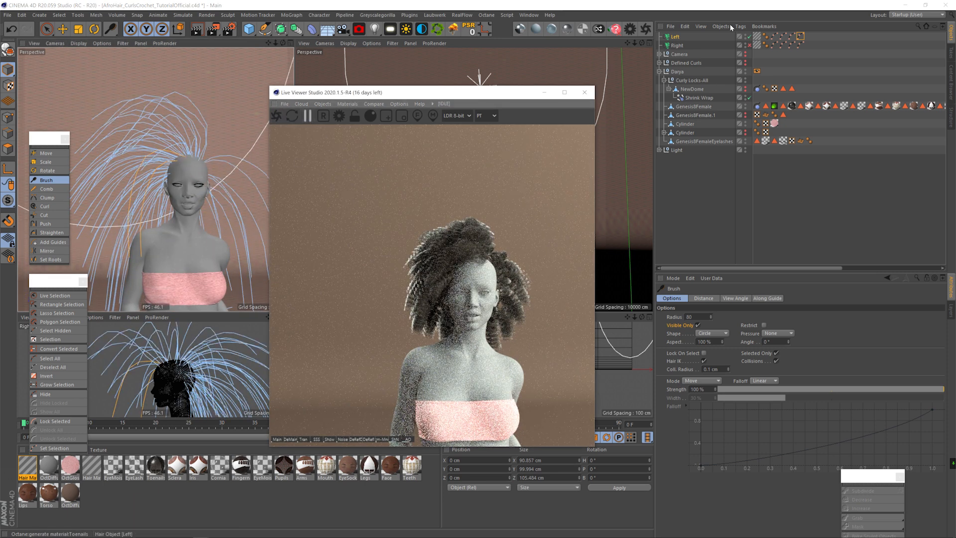
Restore the Left hair's Top guide selection and enlarge the Brush radius to 120.
{"action": "left_click", "coordinate": [675, 37]}
{"action": "left_click", "coordinate": [799, 36]}
{"action": "left_click", "coordinate": [705, 317]}
{"action": "key", "text": "1"}
{"action": "mouse_move", "coordinate": [212, 203]}
{"action": "left_mouse_down"}
{"action": "mouse_move", "coordinate": [183, 178]}
{"action": "mouse_move", "coordinate": [252, 205]}
{"action": "left_mouse_up"}
{"action": "key", "text": "1"}
{"action": "key", "text": "3"}
{"action": "key", "text": "1"}
{"action": "key", "text": "3"}
{"action": "key", "text": "3"}
{"action": "left_click", "coordinate": [55, 180]}
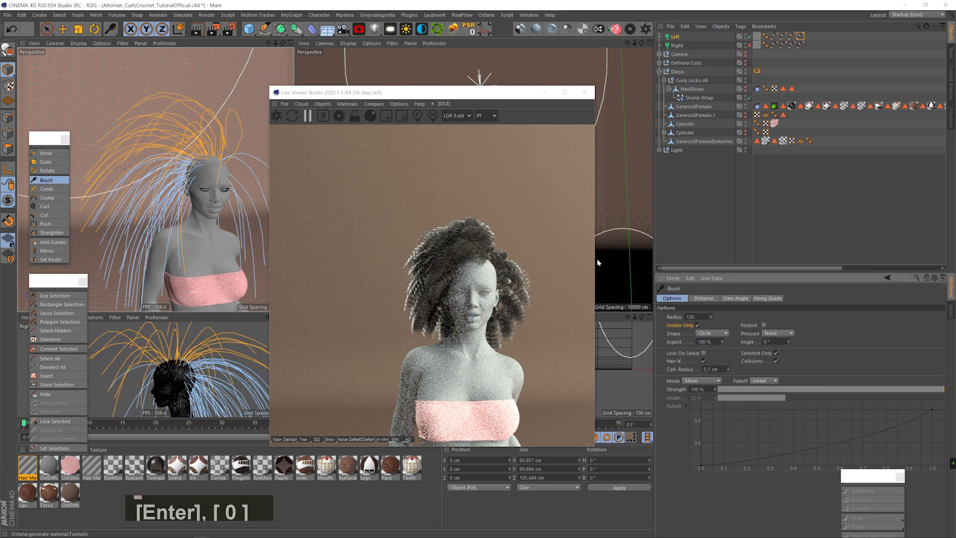
{"action": "key", "text": "ctrl+shift+z"}
{"action": "left_click", "coordinate": [680, 72]}
{"action": "right_click", "coordinate": [783, 318]}
{"action": "mouse_move", "coordinate": [790, 322]}
{"action": "key", "text": "1"}
{"action": "mouse_move", "coordinate": [142, 184]}
{"action": "left_mouse_down"}
{"action": "mouse_move", "coordinate": [226, 167]}
{"action": "mouse_move", "coordinate": [184, 174]}
{"action": "mouse_move", "coordinate": [177, 187]}
{"action": "mouse_move", "coordinate": [201, 202]}
{"action": "mouse_move", "coordinate": [191, 209]}
{"action": "mouse_move", "coordinate": [214, 164]}
{"action": "left_mouse_up"}
{"action": "left_click", "coordinate": [659, 54]}
{"action": "left_click", "coordinate": [691, 63]}
{"action": "left_click", "coordinate": [659, 54]}
Remove the stray guide over the shoulder from the Left hair's Top selection and add a guide at the crown's side.
{"action": "left_click", "coordinate": [674, 37]}
{"action": "key", "text": "3"}
{"action": "left_click", "coordinate": [63, 295]}
{"action": "key", "text": "3"}
{"action": "key", "text": "3"}
{"action": "left_click", "coordinate": [191, 209], "text": "ctrl"}
{"action": "left_click", "coordinate": [224, 129], "text": "shift"}
{"action": "key", "text": "3"}
{"action": "mouse_move", "coordinate": [224, 129]}
{"action": "left_mouse_down"}
{"action": "mouse_move", "coordinate": [209, 149]}
{"action": "mouse_move", "coordinate": [261, 124]}
{"action": "mouse_move", "coordinate": [273, 153]}
{"action": "left_mouse_up"}
{"action": "key", "text": "3"}
Brush the selected top guides down around the head and restart the live render.
{"action": "left_click", "coordinate": [45, 180]}
{"action": "mouse_move", "coordinate": [174, 139]}
{"action": "left_mouse_down"}
{"action": "mouse_move", "coordinate": [165, 132]}
{"action": "mouse_move", "coordinate": [130, 141]}
{"action": "mouse_move", "coordinate": [271, 187]}
{"action": "left_mouse_up"}
{"action": "key", "text": "3"}
{"action": "key", "text": "3"}
{"action": "left_click", "coordinate": [276, 116]}
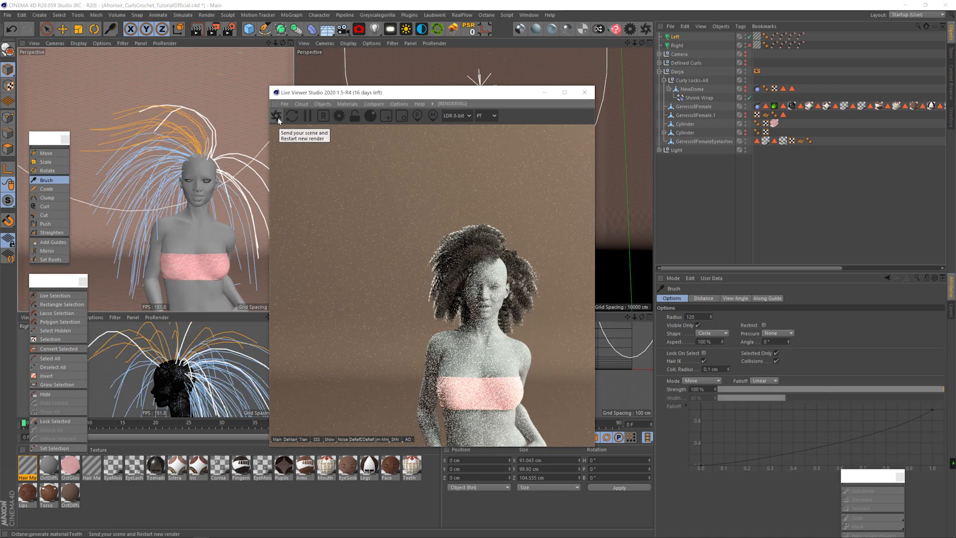
{"action": "left_click_drag", "start_coordinate": [240, 139], "coordinate": [226, 188]}
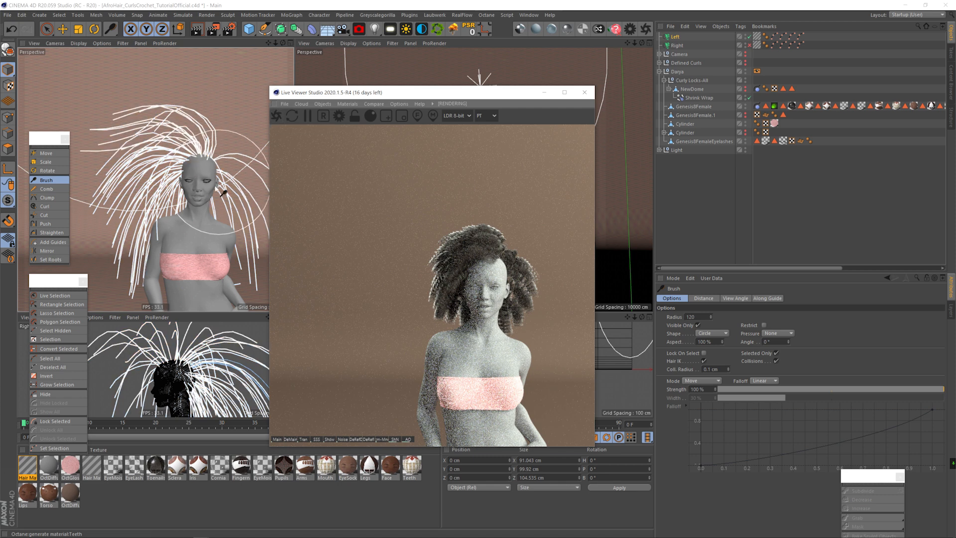
Brush the Left hair's selected top guides into shape from several sides of the head and restart the live render.
{"action": "left_click", "coordinate": [307, 115]}
{"action": "mouse_move", "coordinate": [166, 130]}
{"action": "left_mouse_down"}
{"action": "mouse_move", "coordinate": [131, 149]}
{"action": "mouse_move", "coordinate": [129, 139]}
{"action": "left_mouse_up"}
{"action": "key", "text": "3"}
{"action": "left_click_drag", "start_coordinate": [196, 167], "coordinate": [149, 159]}
{"action": "left_click_drag", "start_coordinate": [137, 112], "coordinate": [124, 95]}
{"action": "key", "text": "3"}
{"action": "left_click_drag", "start_coordinate": [139, 149], "coordinate": [192, 162]}
{"action": "mouse_move", "coordinate": [150, 109]}
{"action": "left_mouse_down"}
{"action": "mouse_move", "coordinate": [132, 92]}
{"action": "mouse_move", "coordinate": [117, 99]}
{"action": "left_mouse_up"}
{"action": "key", "text": "1"}
{"action": "left_click_drag", "start_coordinate": [186, 163], "coordinate": [171, 150]}
{"action": "left_click", "coordinate": [275, 116]}
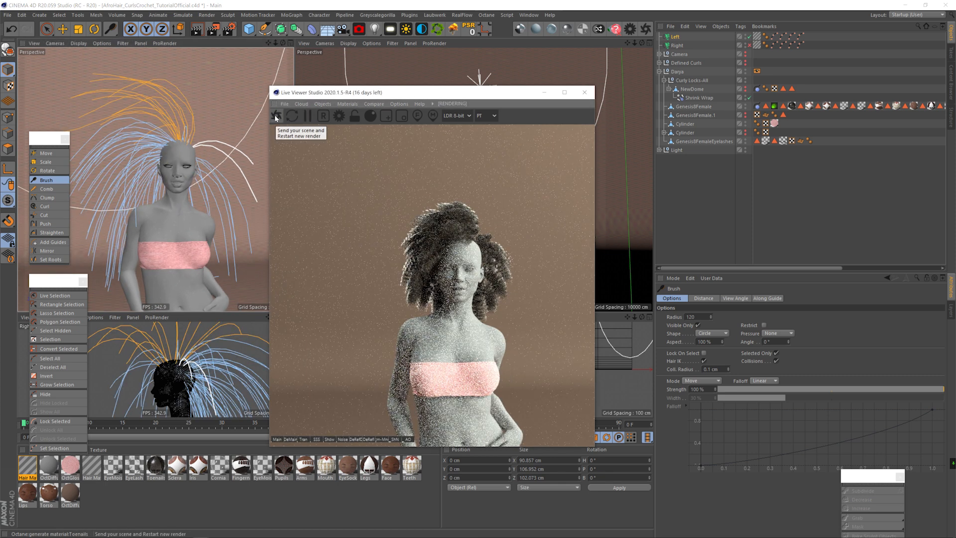
Restore the Left hair's Top guide selection, save the scene and restart the live render.
{"action": "left_click", "coordinate": [800, 37]}
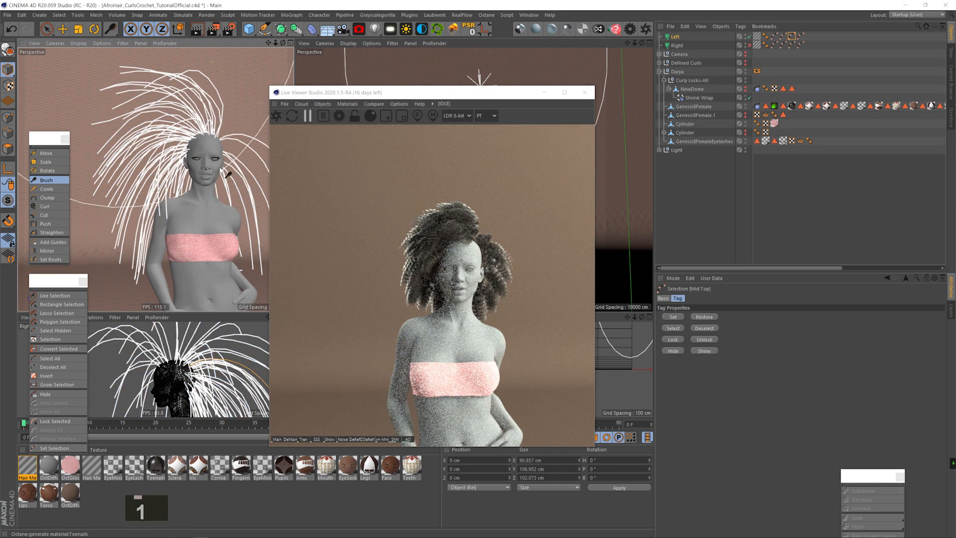
{"action": "left_click_drag", "start_coordinate": [83, 182], "coordinate": [37, 157]}
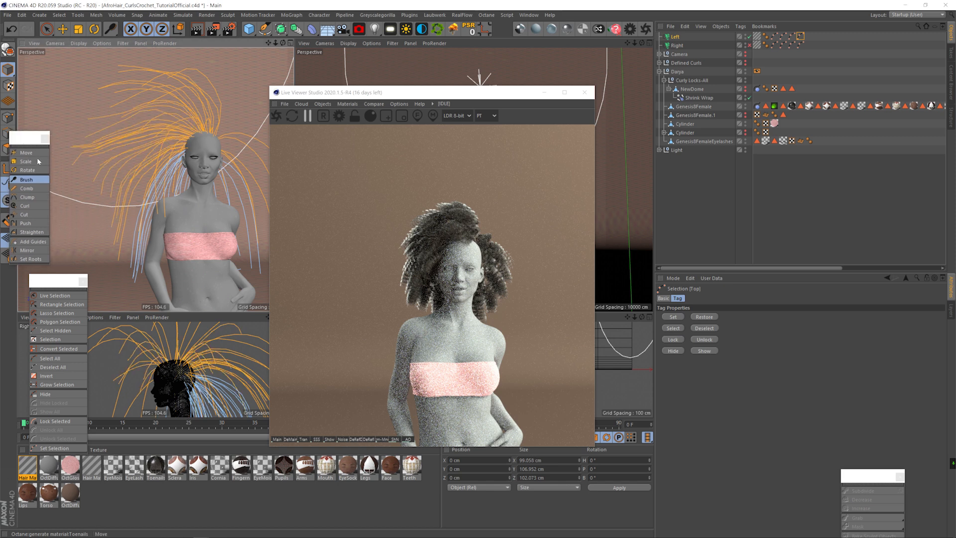
{"action": "mouse_move", "coordinate": [61, 208]}
{"action": "left_mouse_down"}
{"action": "mouse_move", "coordinate": [94, 113]}
{"action": "mouse_move", "coordinate": [98, 178]}
{"action": "mouse_move", "coordinate": [131, 134]}
{"action": "mouse_move", "coordinate": [105, 166]}
{"action": "mouse_move", "coordinate": [240, 216]}
{"action": "mouse_move", "coordinate": [130, 210]}
{"action": "mouse_move", "coordinate": [276, 118]}
{"action": "left_mouse_up"}
{"action": "key", "text": "ctrl+s"}
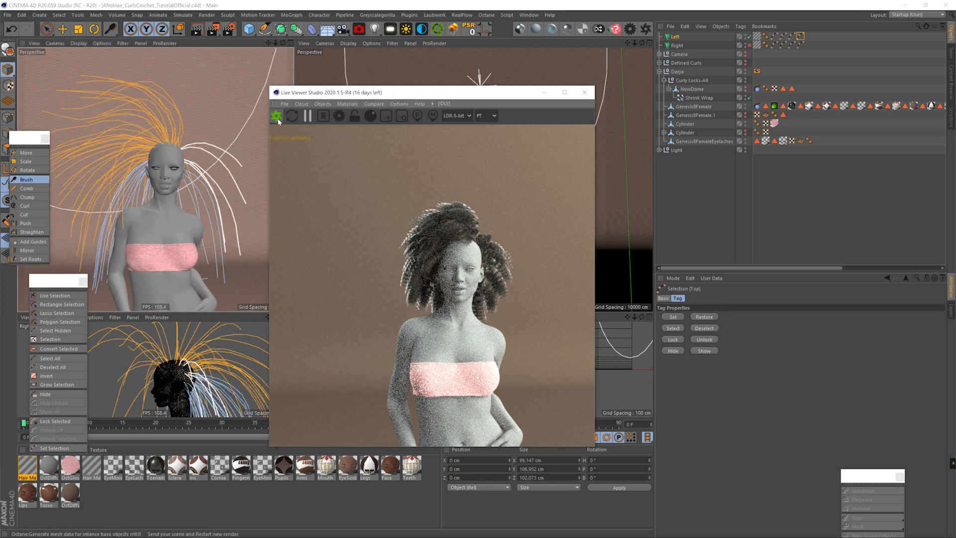
Show the Left hair's interpolation settings with its growth settings collapsed.
{"action": "left_click", "coordinate": [677, 37]}
{"action": "left_click", "coordinate": [671, 367]}
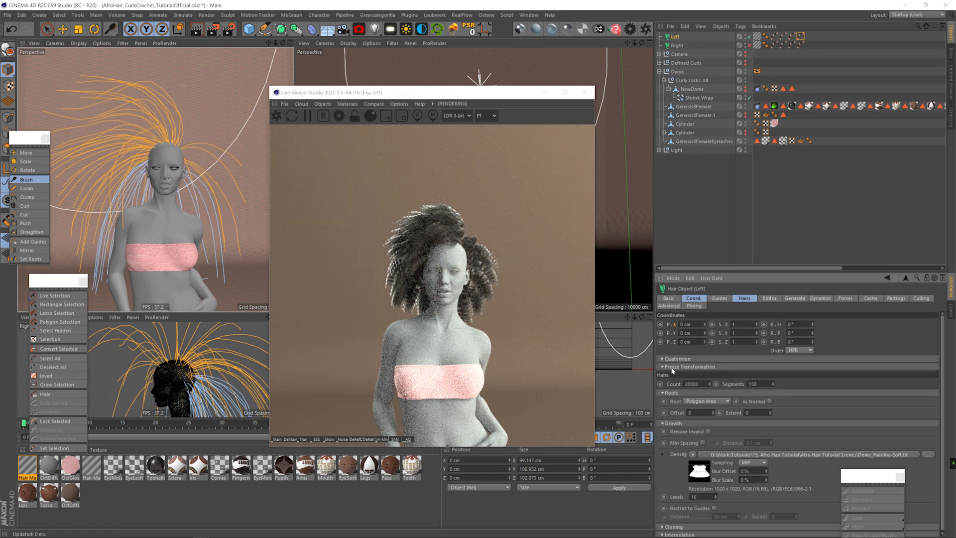
{"action": "left_click", "coordinate": [671, 368]}
{"action": "left_click", "coordinate": [743, 298]}
{"action": "left_click", "coordinate": [679, 474]}
{"action": "left_click", "coordinate": [673, 363]}
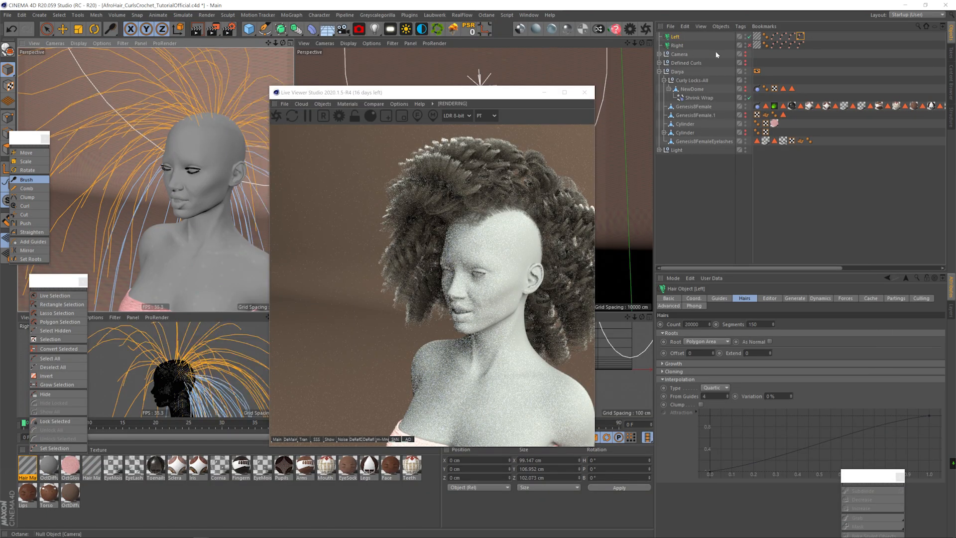
Disable the Left hair, enable the Right hair and shift the Live Viewer window clear of the perspective view.
{"action": "left_click", "coordinate": [749, 37]}
{"action": "left_click", "coordinate": [749, 45]}
{"action": "key", "text": "3"}
{"action": "left_click_drag", "start_coordinate": [210, 156], "coordinate": [244, 156]}
{"action": "left_click_drag", "start_coordinate": [439, 97], "coordinate": [469, 114]}
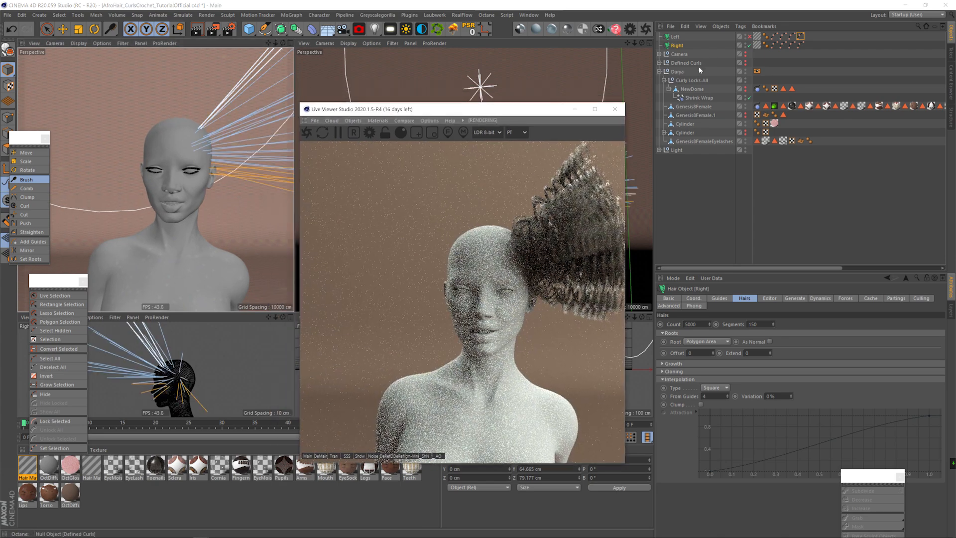
Comb the Right hair's two lowest guide selections downward along Local Y with an adjusted curve, and set the Comb strength to 90%.
{"action": "left_click", "coordinate": [774, 45]}
{"action": "left_click", "coordinate": [707, 316]}
{"action": "left_click", "coordinate": [26, 188]}
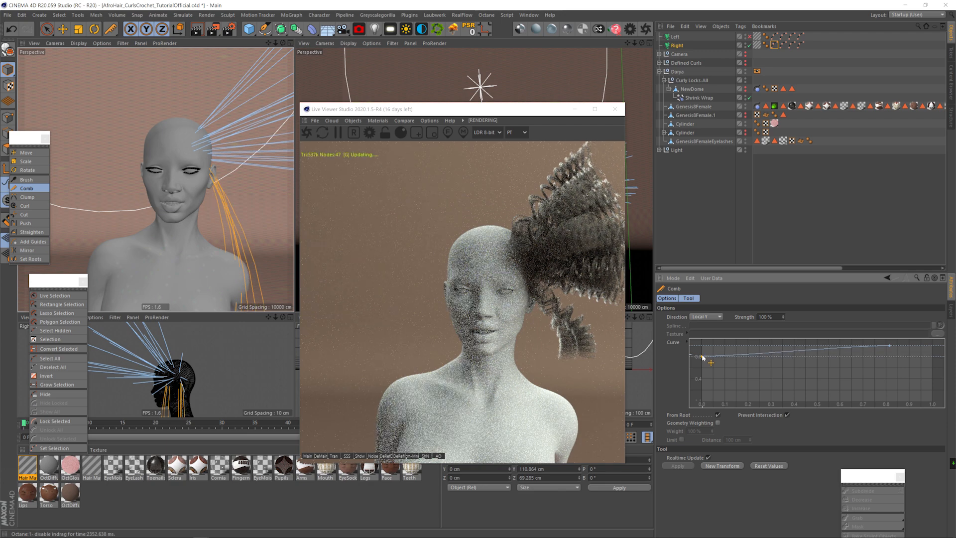
{"action": "mouse_move", "coordinate": [702, 355]}
{"action": "left_mouse_down"}
{"action": "mouse_move", "coordinate": [700, 371]}
{"action": "mouse_move", "coordinate": [702, 360]}
{"action": "left_mouse_up"}
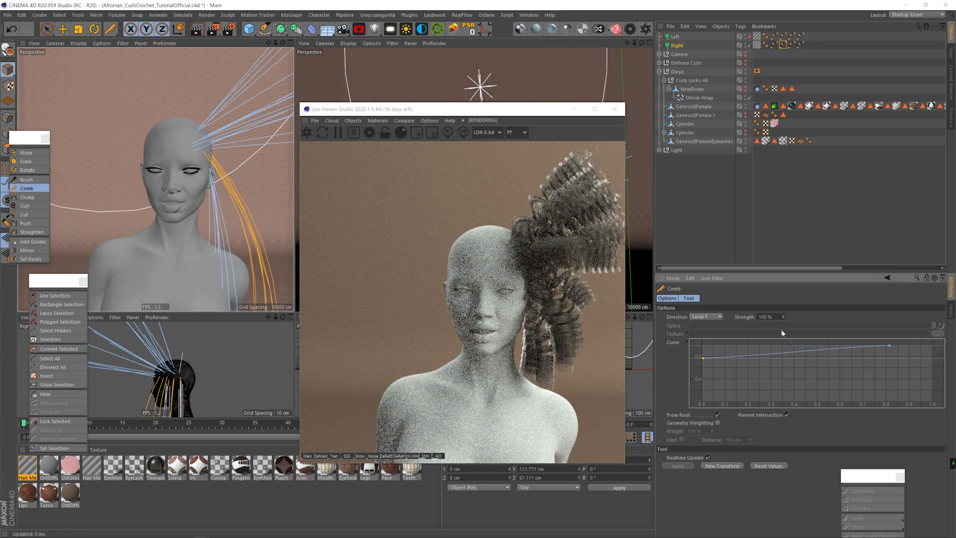
{"action": "type", "text": "90"}
{"action": "key", "text": "Return"}
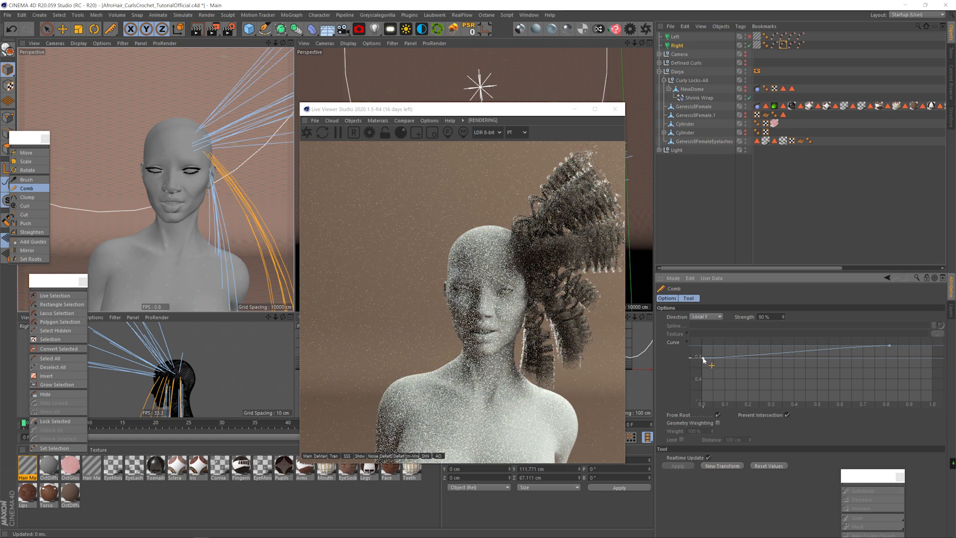
Set the Right hair's interpolation type to Quartic and comb its third guide selection downward with an adjusted curve.
{"action": "left_click", "coordinate": [791, 45]}
{"action": "left_click", "coordinate": [702, 315]}
{"action": "left_click", "coordinate": [27, 188]}
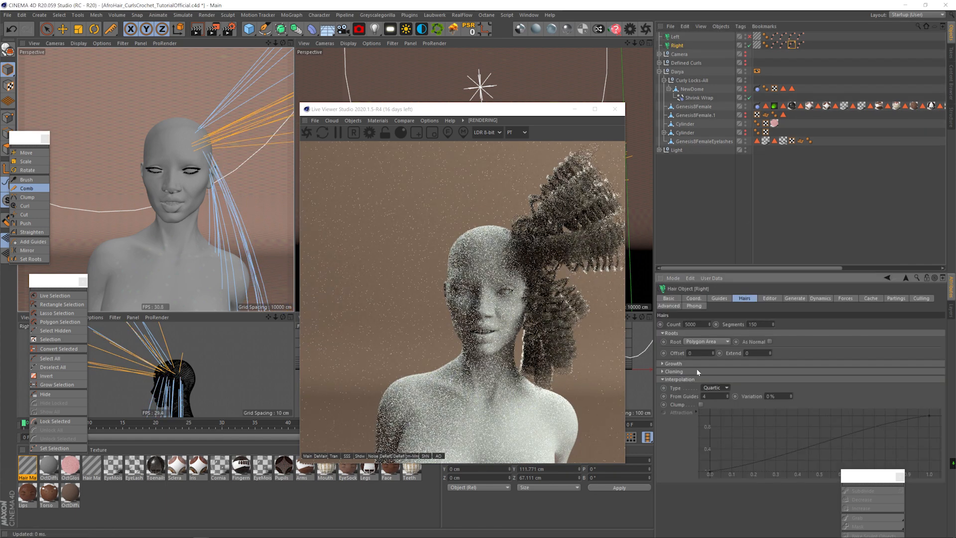
{"action": "left_click", "coordinate": [781, 212]}
{"action": "left_click_drag", "start_coordinate": [700, 372], "coordinate": [693, 365]}
{"action": "left_click", "coordinate": [55, 295]}
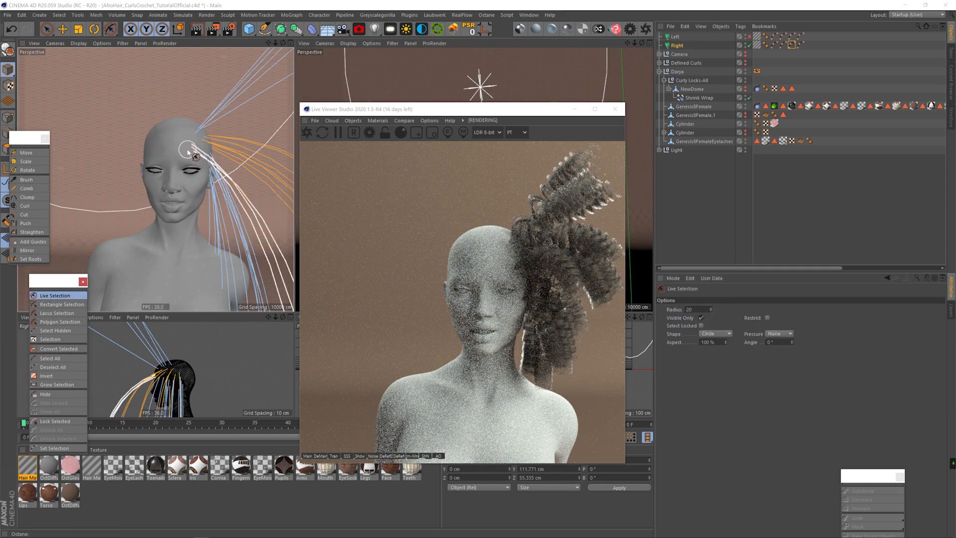
{"action": "key", "text": "Delete"}
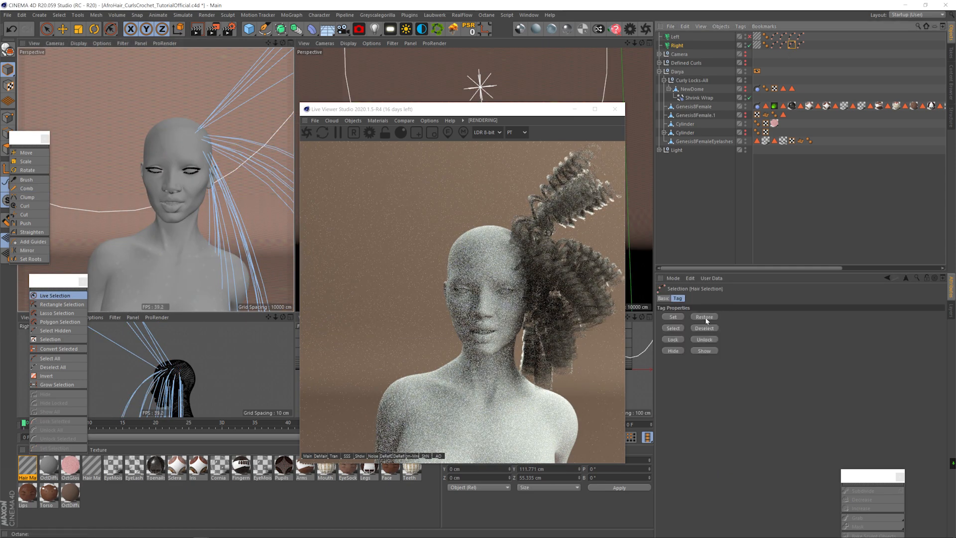
{"action": "key", "text": "ctrl+z"}
Apply Comb to the Right hair's third guide selection and reshape its curve so the guides hang lower.
{"action": "left_click_drag", "start_coordinate": [702, 365], "coordinate": [700, 357]}
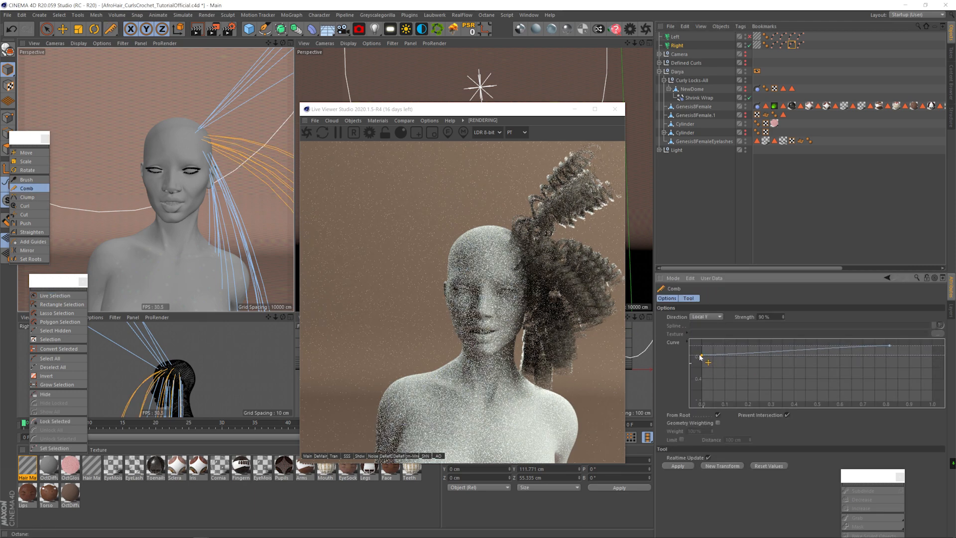
{"action": "left_click", "coordinate": [678, 466]}
{"action": "left_click_drag", "start_coordinate": [703, 358], "coordinate": [701, 361]}
Restore the Right hair's top guide selection and comb it downward at 100% strength, lowering the start of the Comb curve.
{"action": "double_click", "coordinate": [800, 45]}
{"action": "left_click", "coordinate": [26, 188]}
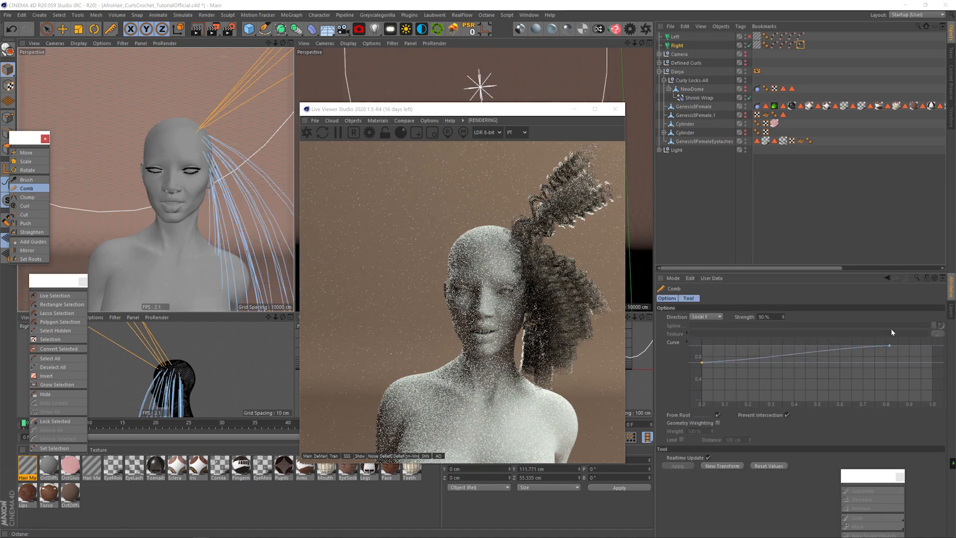
{"action": "left_click", "coordinate": [721, 466]}
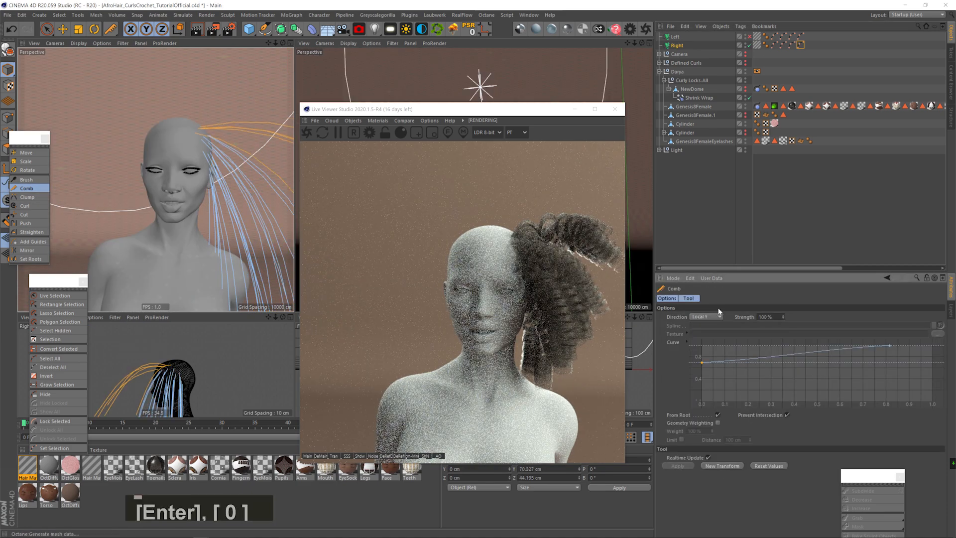
{"action": "left_click_drag", "start_coordinate": [703, 366], "coordinate": [701, 368]}
{"action": "key", "text": "2"}
{"action": "left_click_drag", "start_coordinate": [185, 190], "coordinate": [279, 219]}
{"action": "key", "text": "3"}
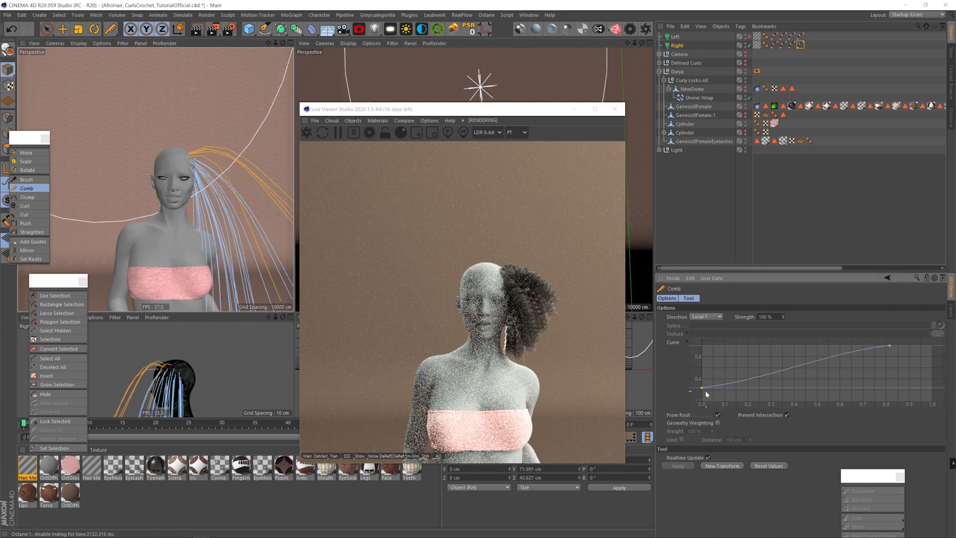
Brush the Right hair's top guides inward toward the shoulder and restore its lower guide selections for brushing.
{"action": "left_click", "coordinate": [26, 180]}
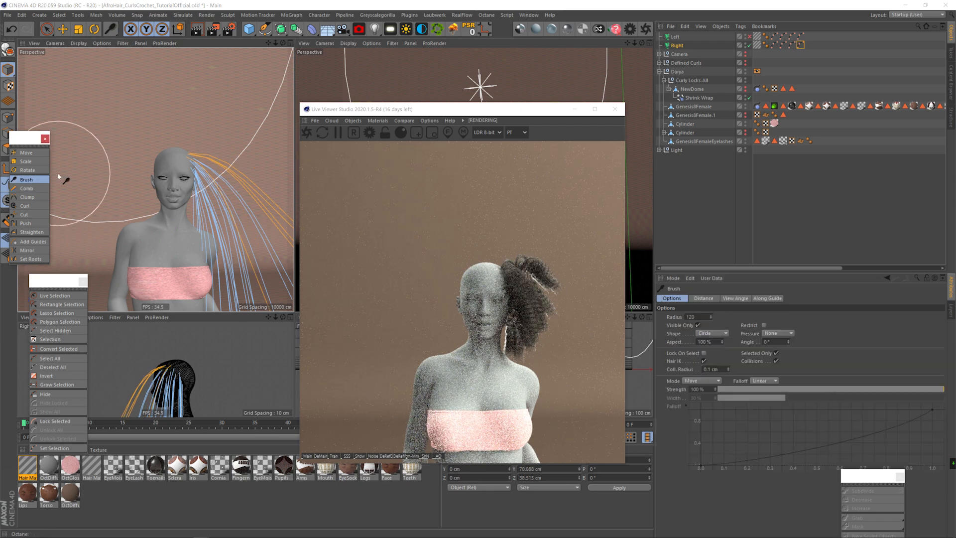
{"action": "key", "text": "1"}
{"action": "left_click_drag", "start_coordinate": [181, 183], "coordinate": [149, 164]}
{"action": "mouse_move", "coordinate": [262, 199]}
{"action": "left_mouse_down"}
{"action": "mouse_move", "coordinate": [243, 268]}
{"action": "mouse_move", "coordinate": [262, 228]}
{"action": "mouse_move", "coordinate": [262, 168]}
{"action": "mouse_move", "coordinate": [244, 191]}
{"action": "left_mouse_up"}
{"action": "left_click", "coordinate": [791, 45]}
{"action": "left_click", "coordinate": [705, 317]}
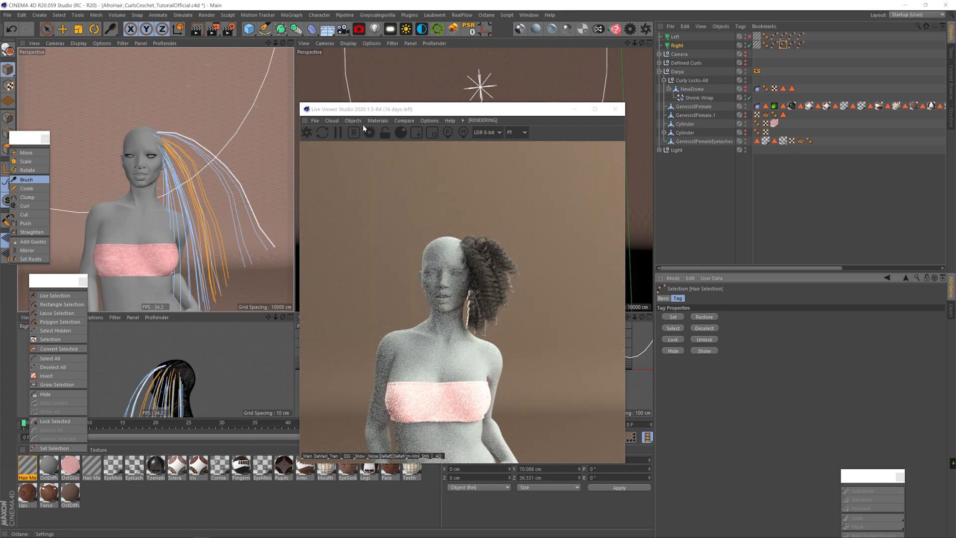
{"action": "left_click", "coordinate": [709, 318]}
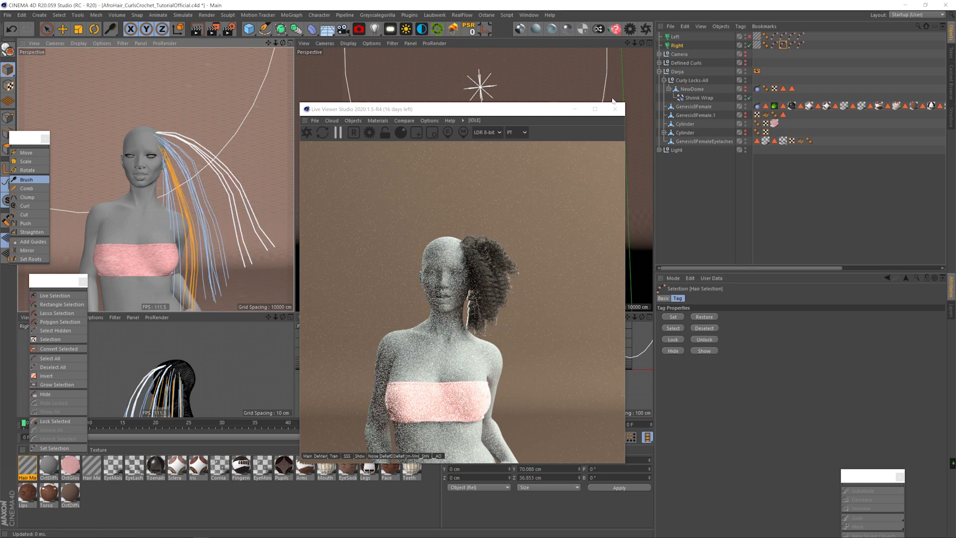
Restore the Right hair's top guide selection and brush the hanging guides down from the front and back of the head.
{"action": "double_click", "coordinate": [800, 45]}
{"action": "left_click_drag", "start_coordinate": [246, 190], "coordinate": [258, 278]}
{"action": "key", "text": "3"}
{"action": "mouse_move", "coordinate": [178, 232]}
{"action": "left_mouse_down"}
{"action": "mouse_move", "coordinate": [150, 242]}
{"action": "mouse_move", "coordinate": [177, 231]}
{"action": "left_mouse_up"}
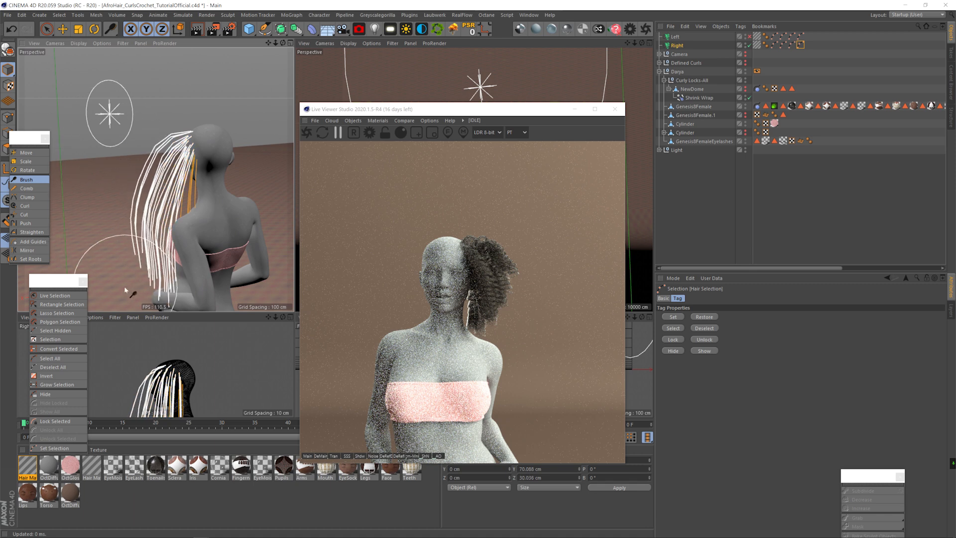
{"action": "left_click_drag", "start_coordinate": [156, 163], "coordinate": [166, 249]}
{"action": "key", "text": "3"}
{"action": "mouse_move", "coordinate": [206, 184]}
{"action": "left_mouse_down"}
{"action": "mouse_move", "coordinate": [263, 237]}
{"action": "mouse_move", "coordinate": [243, 256]}
{"action": "mouse_move", "coordinate": [196, 234]}
{"action": "mouse_move", "coordinate": [187, 213]}
{"action": "mouse_move", "coordinate": [163, 212]}
{"action": "mouse_move", "coordinate": [147, 226]}
{"action": "mouse_move", "coordinate": [175, 245]}
{"action": "mouse_move", "coordinate": [172, 219]}
{"action": "left_mouse_up"}
Enable the Left hair alongside the Right hair and restart the live render to check the combined hairstyle.
{"action": "left_click", "coordinate": [749, 37]}
{"action": "key", "text": "1"}
{"action": "key", "text": "3"}
{"action": "key", "text": "3"}
{"action": "key", "text": "1"}
{"action": "key", "text": "3"}
{"action": "key", "text": "3"}
{"action": "key", "text": "2"}
{"action": "key", "text": "1"}
{"action": "key", "text": "3"}
{"action": "key", "text": "3"}
{"action": "left_click", "coordinate": [308, 133]}
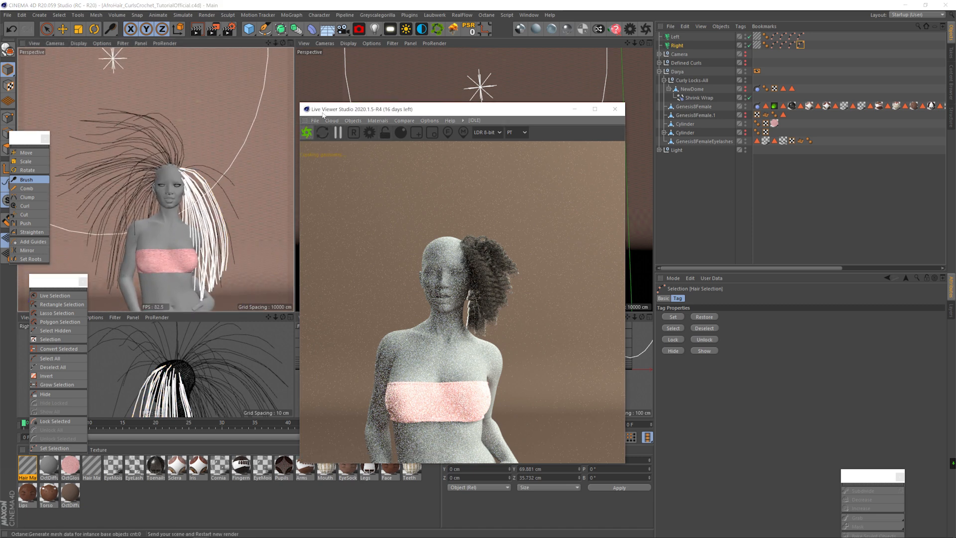
{"action": "key", "text": "2"}
{"action": "left_click_drag", "start_coordinate": [173, 188], "coordinate": [106, 187]}
{"action": "key", "text": "3"}
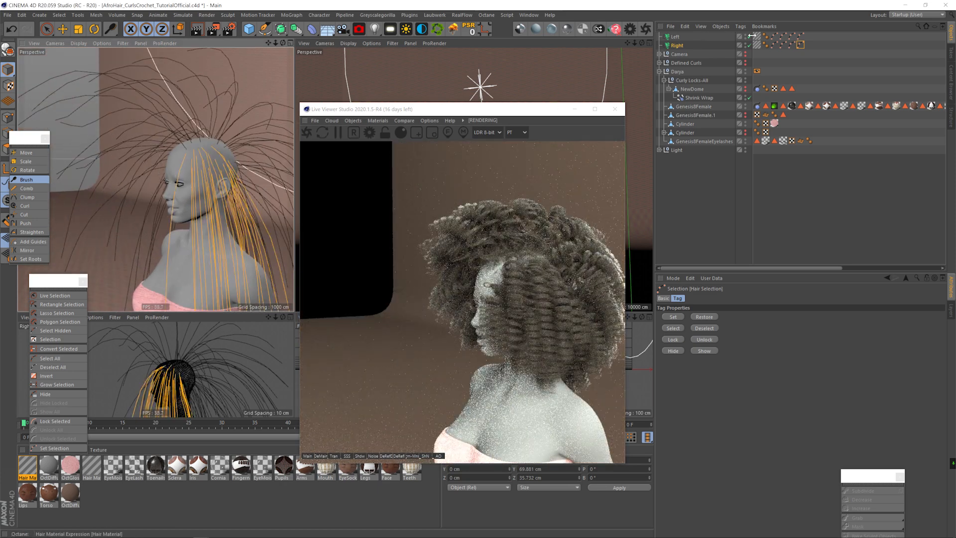
Disable the Left hair again and brush the Right hair's front guides beside the face.
{"action": "left_click", "coordinate": [749, 37]}
{"action": "left_click_drag", "start_coordinate": [196, 215], "coordinate": [150, 277]}
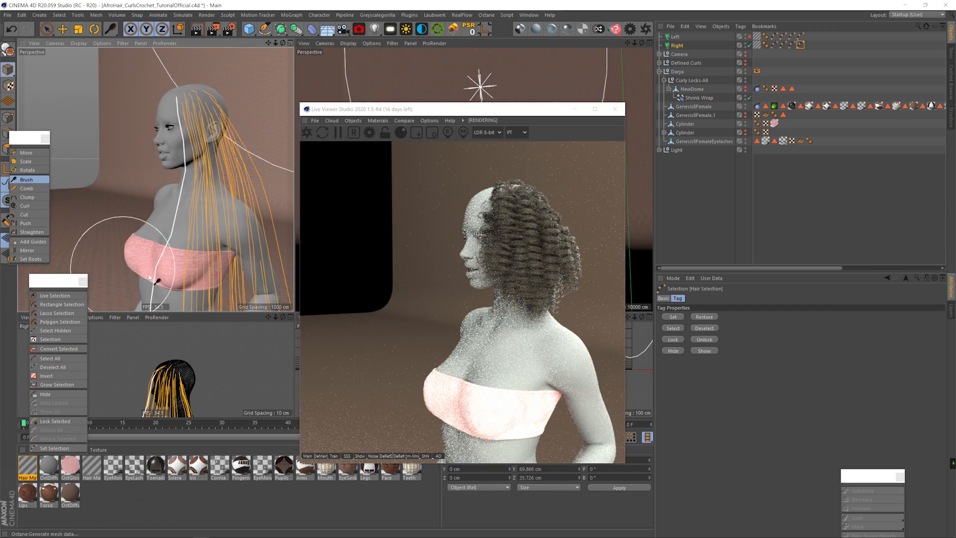
{"action": "left_click_drag", "start_coordinate": [155, 210], "coordinate": [252, 152]}
{"action": "left_click_drag", "start_coordinate": [158, 128], "coordinate": [92, 175]}
Brush the Right hair's top and hanging guides into shape around the head and refresh the live render.
{"action": "left_click", "coordinate": [26, 179]}
{"action": "left_click_drag", "start_coordinate": [169, 133], "coordinate": [202, 179]}
{"action": "left_click_drag", "start_coordinate": [207, 243], "coordinate": [215, 277]}
{"action": "left_click", "coordinate": [338, 133]}
{"action": "mouse_move", "coordinate": [172, 134]}
{"action": "left_mouse_down"}
{"action": "mouse_move", "coordinate": [227, 177]}
{"action": "mouse_move", "coordinate": [134, 205]}
{"action": "mouse_move", "coordinate": [211, 140]}
{"action": "left_mouse_up"}
{"action": "left_click_drag", "start_coordinate": [169, 199], "coordinate": [121, 159]}
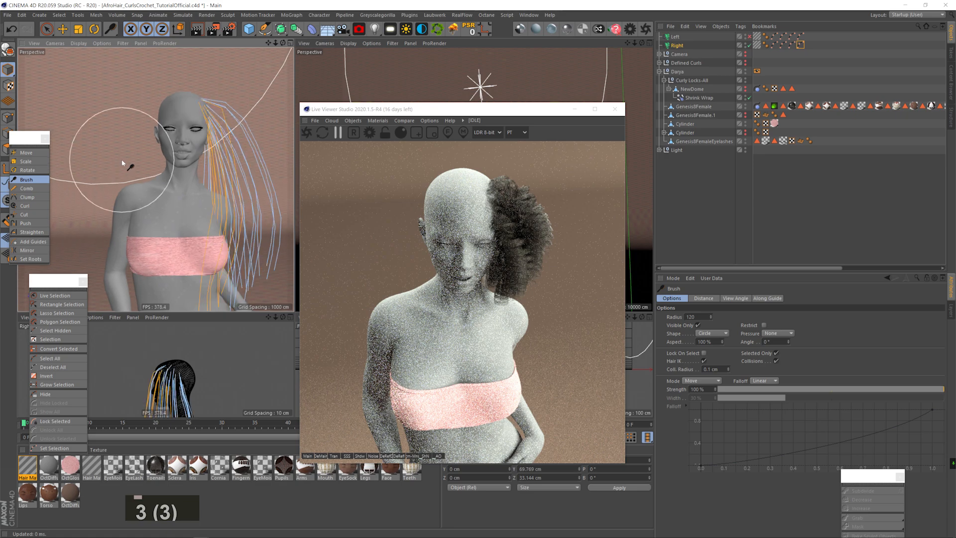
{"action": "left_click", "coordinate": [305, 134]}
Set the X and Y frequency of the Hair Mat material's Wave to 11.
{"action": "mouse_move", "coordinate": [190, 120]}
{"action": "left_mouse_down"}
{"action": "mouse_move", "coordinate": [178, 115]}
{"action": "mouse_move", "coordinate": [200, 124]}
{"action": "left_mouse_up"}
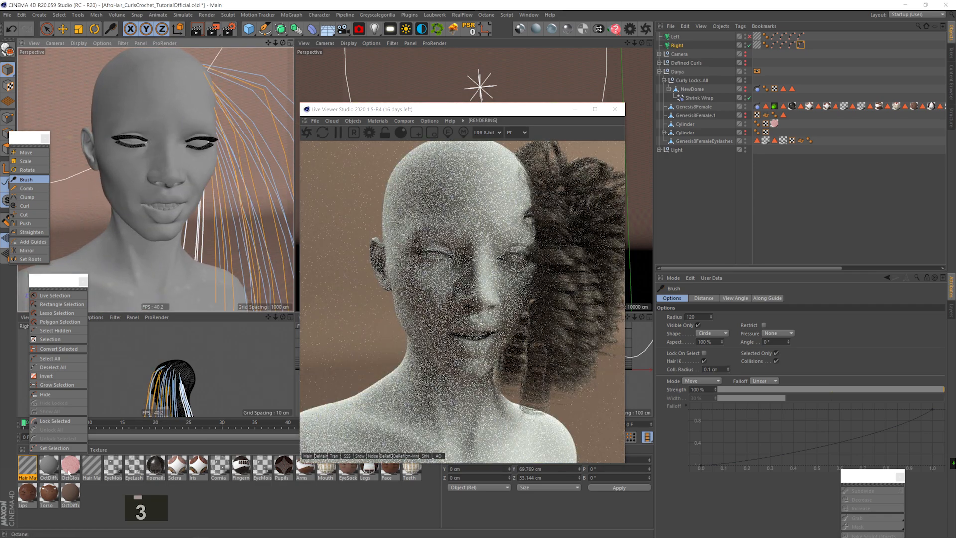
{"action": "double_click", "coordinate": [27, 466]}
{"action": "left_click", "coordinate": [207, 116]}
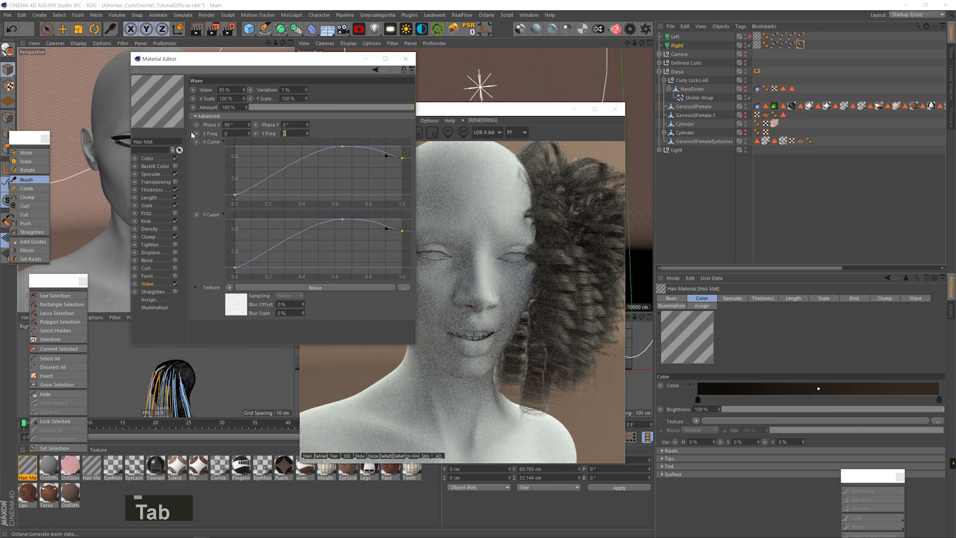
{"action": "type", "text": "1"}
{"action": "key", "text": "Tab"}
{"action": "type", "text": "1"}
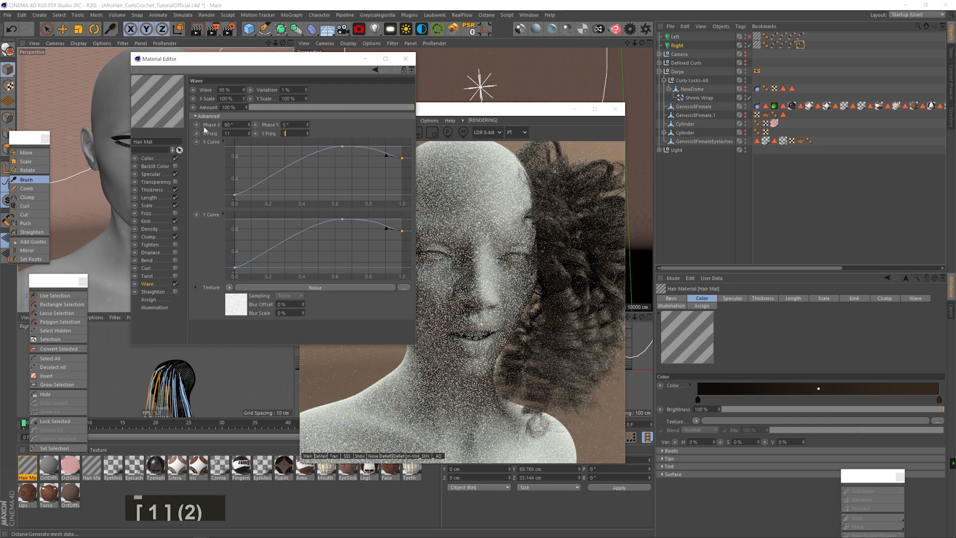
{"action": "type", "text": "1"}
{"action": "key", "text": "Return"}
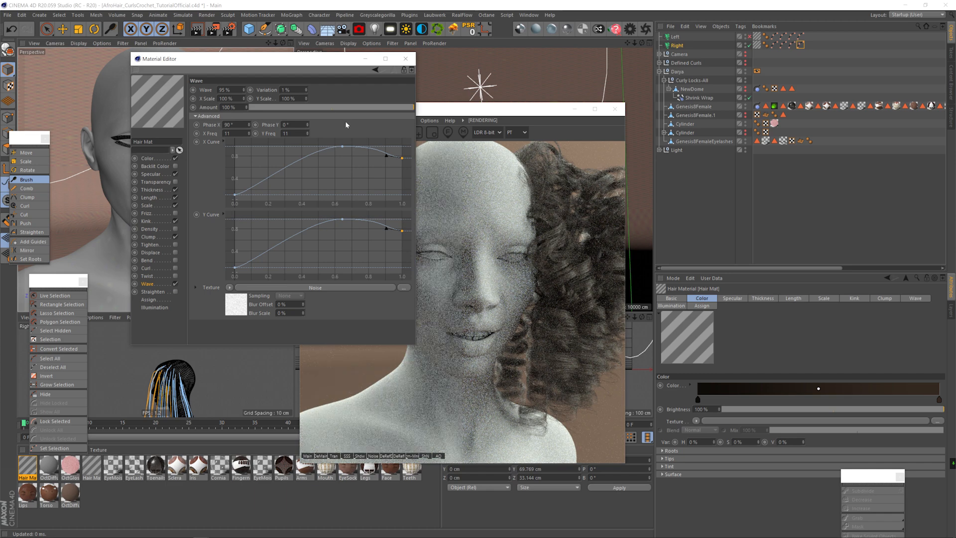
{"action": "left_click", "coordinate": [402, 60]}
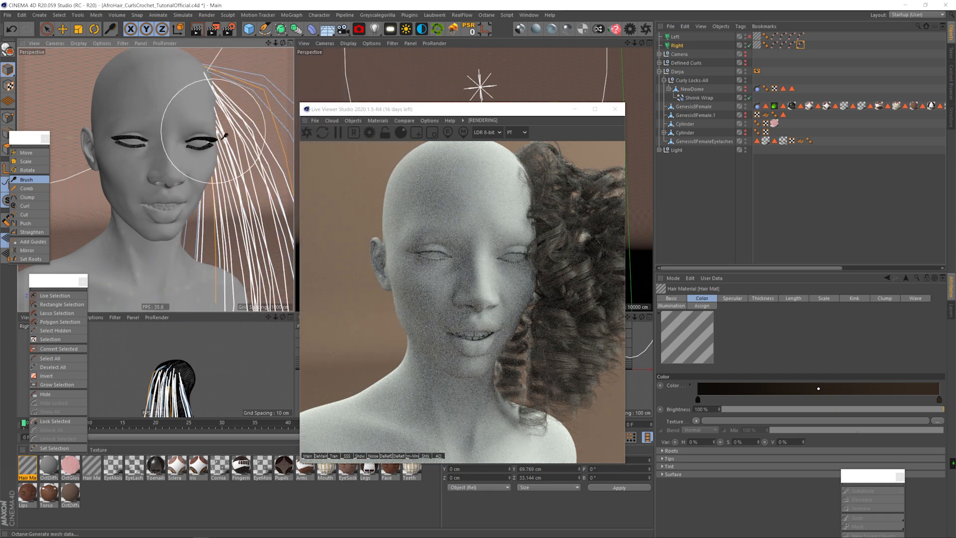
Brush the Right hair's guides near the temple closer to the head.
{"action": "mouse_move", "coordinate": [218, 128]}
{"action": "left_mouse_down"}
{"action": "mouse_move", "coordinate": [230, 130]}
{"action": "mouse_move", "coordinate": [138, 177]}
{"action": "mouse_move", "coordinate": [105, 128]}
{"action": "left_mouse_up"}
{"action": "key", "text": "1"}
{"action": "key", "text": "3"}
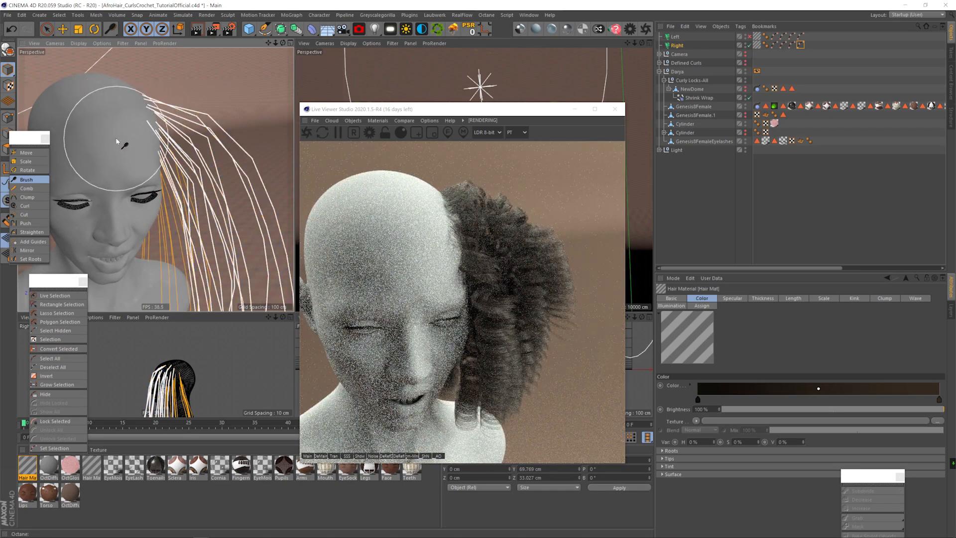
Select guides along the Right hair's hairline with Live Selection and return to the Brush to shape them.
{"action": "left_click", "coordinate": [55, 296]}
{"action": "key", "text": "3"}
{"action": "mouse_move", "coordinate": [112, 162]}
{"action": "left_mouse_down"}
{"action": "mouse_move", "coordinate": [128, 164]}
{"action": "mouse_move", "coordinate": [87, 94]}
{"action": "mouse_move", "coordinate": [200, 91]}
{"action": "mouse_move", "coordinate": [209, 156]}
{"action": "mouse_move", "coordinate": [109, 113]}
{"action": "mouse_move", "coordinate": [177, 144]}
{"action": "mouse_move", "coordinate": [185, 132]}
{"action": "mouse_move", "coordinate": [176, 143]}
{"action": "left_mouse_up"}
{"action": "key", "text": "1"}
{"action": "key", "text": "1"}
{"action": "key", "text": "3"}
{"action": "key", "text": "3"}
{"action": "left_click", "coordinate": [26, 179]}
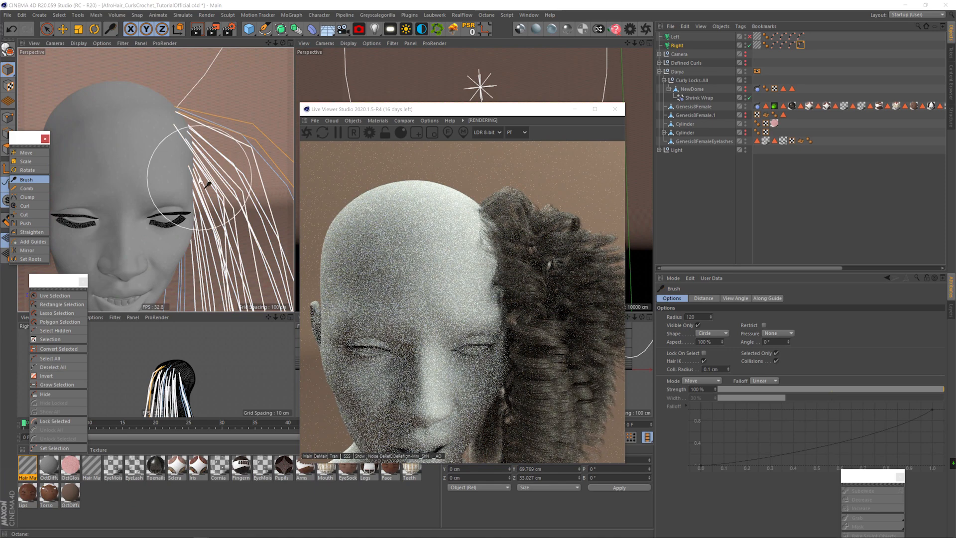
Set the Right hair's guide segments to 14 and brush its hairline guides toward the forehead.
{"action": "left_click", "coordinate": [676, 45]}
{"action": "left_click", "coordinate": [719, 298]}
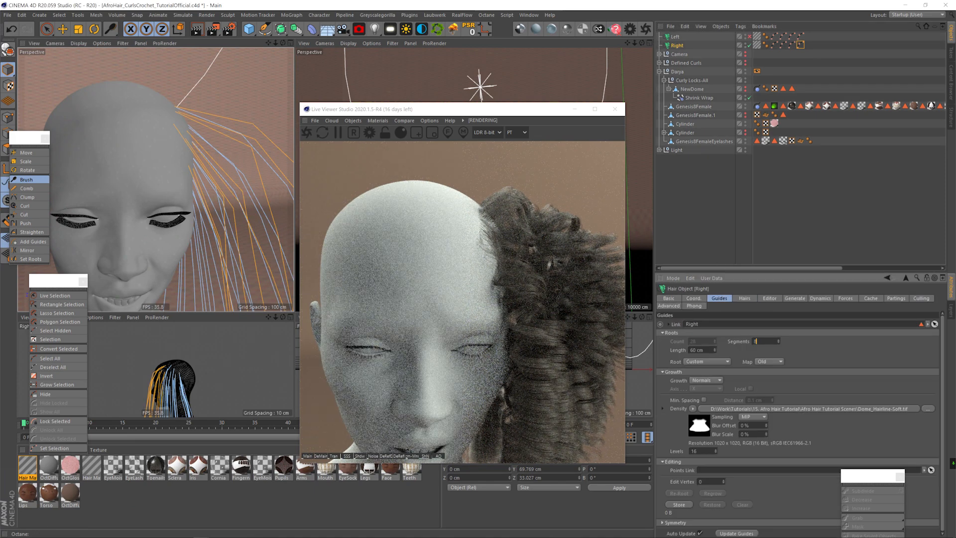
{"action": "type", "text": "14"}
{"action": "key", "text": "Return"}
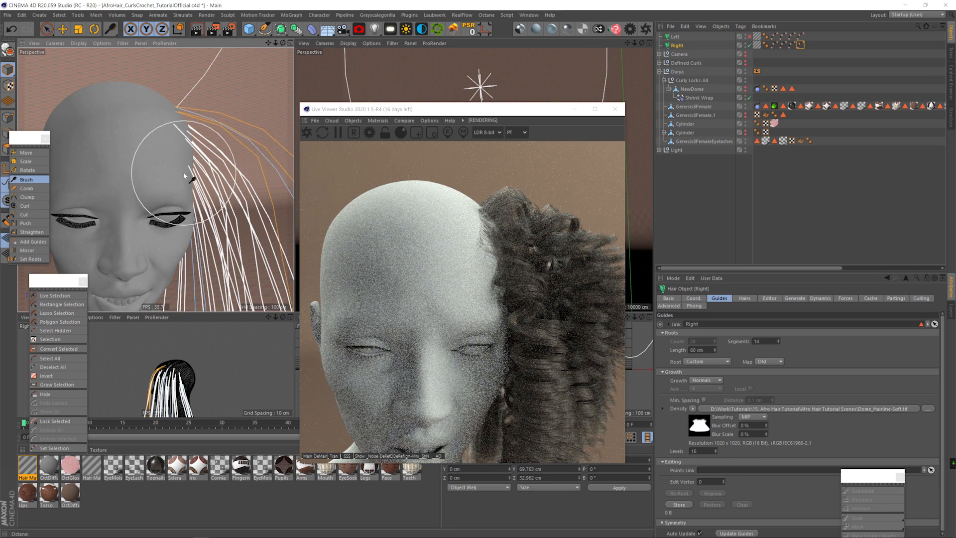
{"action": "left_click_drag", "start_coordinate": [187, 146], "coordinate": [162, 175]}
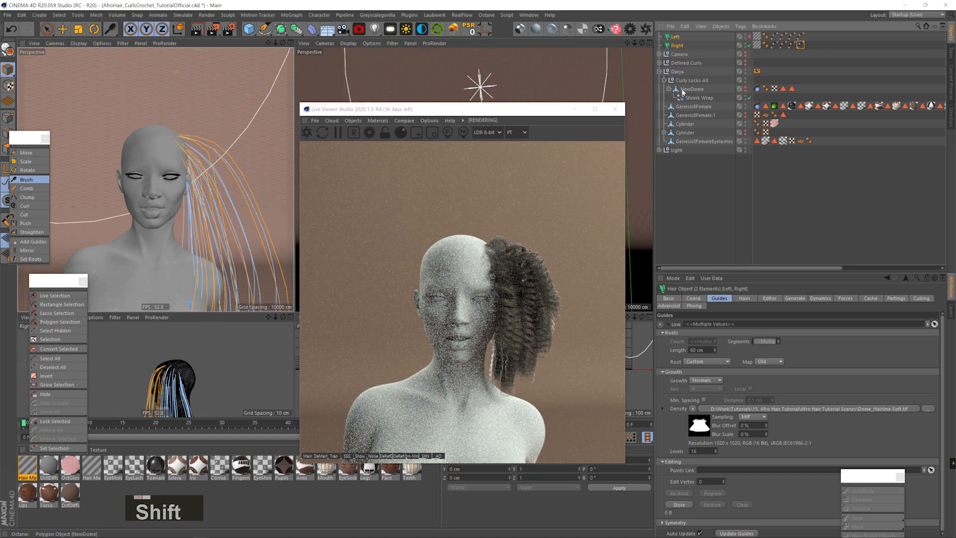
Hide the Genesis8Female body so the NewDome scalp mesh is exposed for polygon selection.
{"action": "left_click", "coordinate": [691, 88]}
{"action": "left_click", "coordinate": [748, 45]}
{"action": "left_click", "coordinate": [748, 97]}
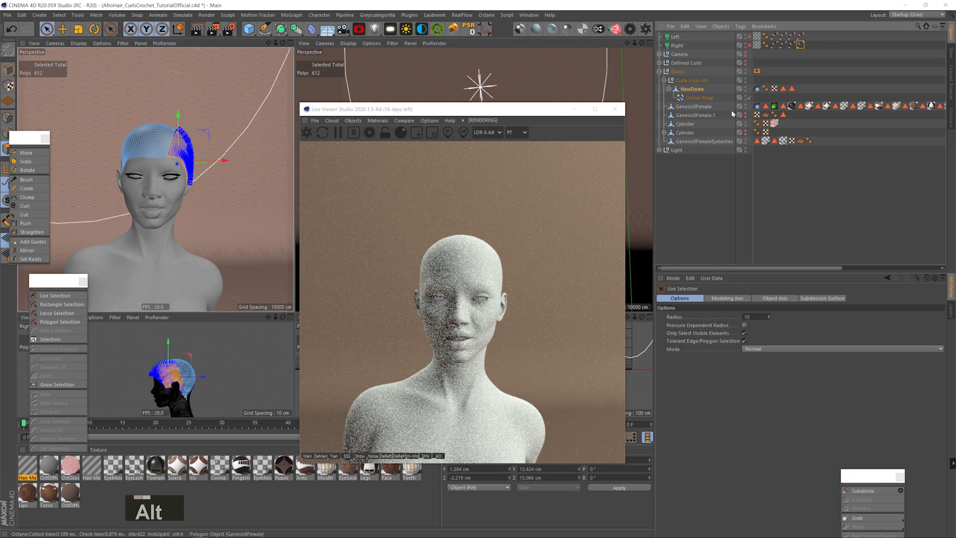
{"action": "left_click", "coordinate": [745, 107], "text": "alt"}
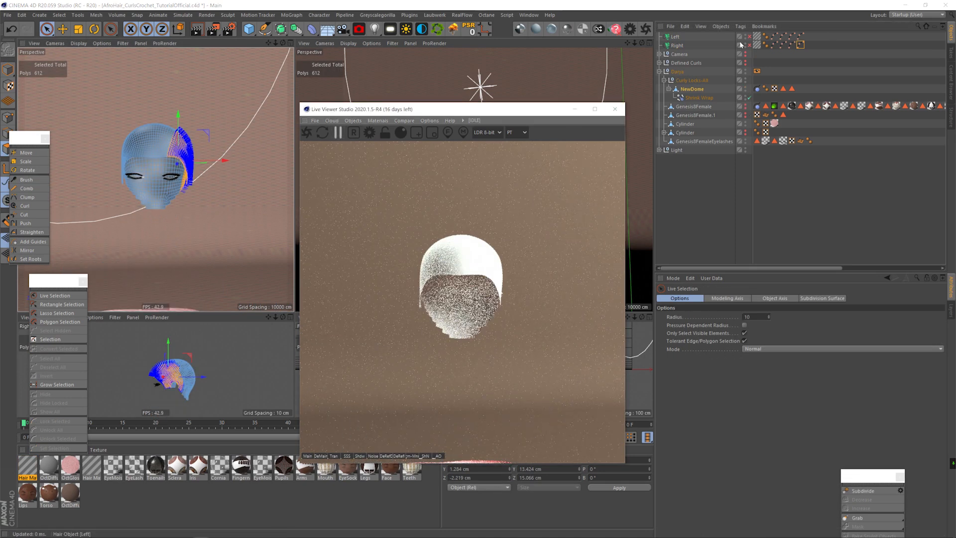
{"action": "left_click", "coordinate": [677, 46]}
{"action": "mouse_move", "coordinate": [164, 150]}
{"action": "left_mouse_down"}
{"action": "mouse_move", "coordinate": [180, 128]}
{"action": "mouse_move", "coordinate": [185, 149]}
{"action": "left_mouse_up"}
Select a band of NewDome polygons along the front hairline from temple to temple with Live Selection.
{"action": "left_click", "coordinate": [692, 88]}
{"action": "left_click_drag", "start_coordinate": [106, 142], "coordinate": [139, 131]}
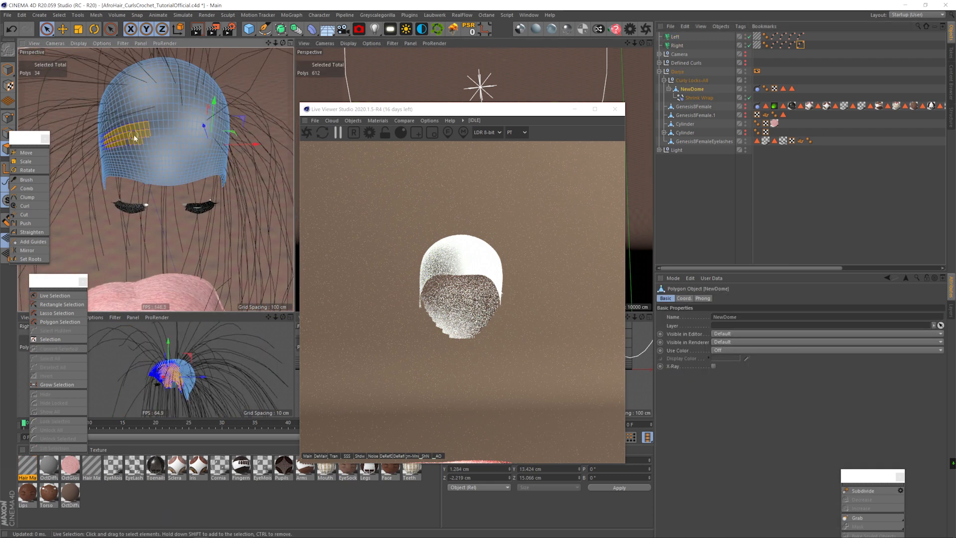
{"action": "left_click_drag", "start_coordinate": [207, 138], "coordinate": [225, 163], "text": "alt"}
{"action": "key", "text": "3"}
{"action": "mouse_move", "coordinate": [172, 113]}
{"action": "left_mouse_down"}
{"action": "mouse_move", "coordinate": [209, 94]}
{"action": "mouse_move", "coordinate": [209, 166]}
{"action": "mouse_move", "coordinate": [199, 117]}
{"action": "mouse_move", "coordinate": [157, 111]}
{"action": "mouse_move", "coordinate": [148, 127]}
{"action": "left_mouse_up"}
{"action": "left_click", "coordinate": [209, 166], "text": "shift"}
{"action": "key", "text": "3"}
{"action": "key", "text": "1"}
{"action": "left_click_drag", "start_coordinate": [148, 127], "coordinate": [82, 159], "text": "shift"}
{"action": "key", "text": "3"}
{"action": "mouse_move", "coordinate": [81, 160]}
{"action": "left_mouse_down"}
{"action": "mouse_move", "coordinate": [131, 139]}
{"action": "mouse_move", "coordinate": [102, 137]}
{"action": "mouse_move", "coordinate": [155, 137]}
{"action": "left_mouse_up"}
{"action": "key", "text": "3"}
{"action": "key", "text": "3"}
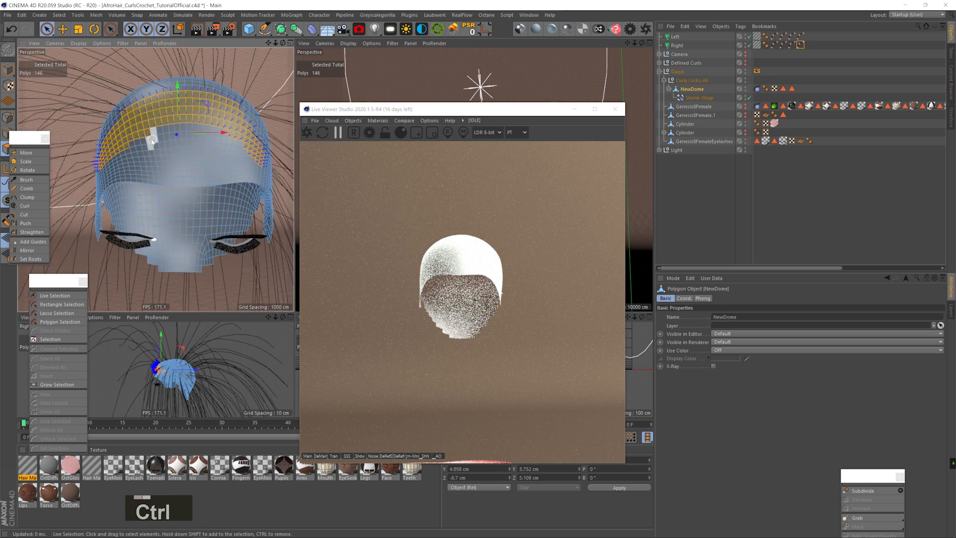
Add a Hair object to the selected hairline polygons and copy the Left hair's Dome_Hairline-Soft.tif guide density map onto it.
{"action": "left_click", "coordinate": [184, 17]}
{"action": "left_click", "coordinate": [236, 72]}
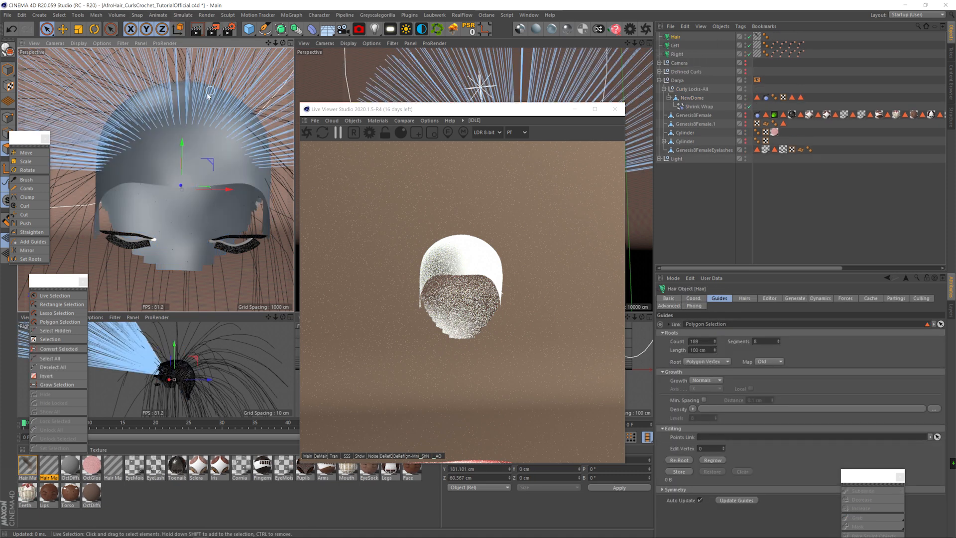
{"action": "left_click", "coordinate": [675, 46]}
{"action": "left_click", "coordinate": [677, 408]}
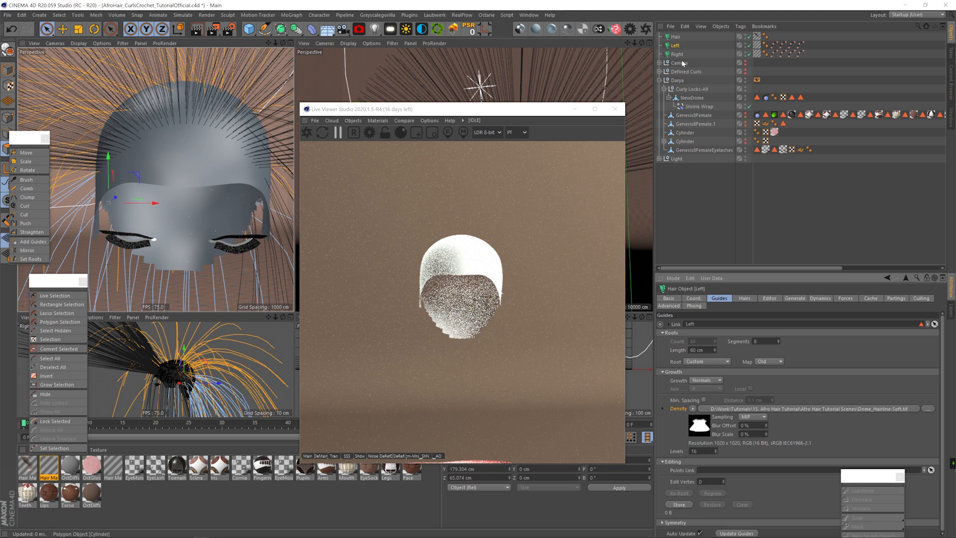
{"action": "left_click", "coordinate": [675, 37]}
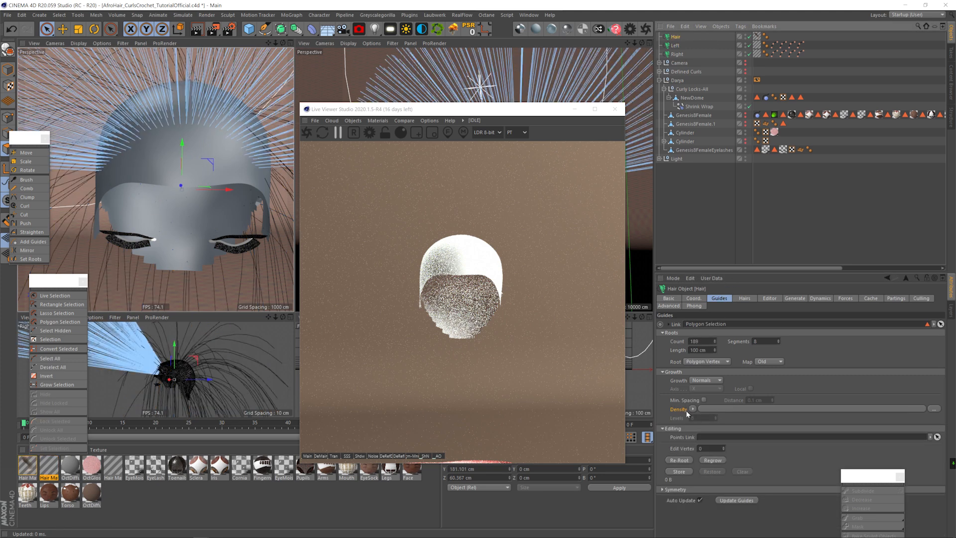
{"action": "left_click", "coordinate": [692, 408]}
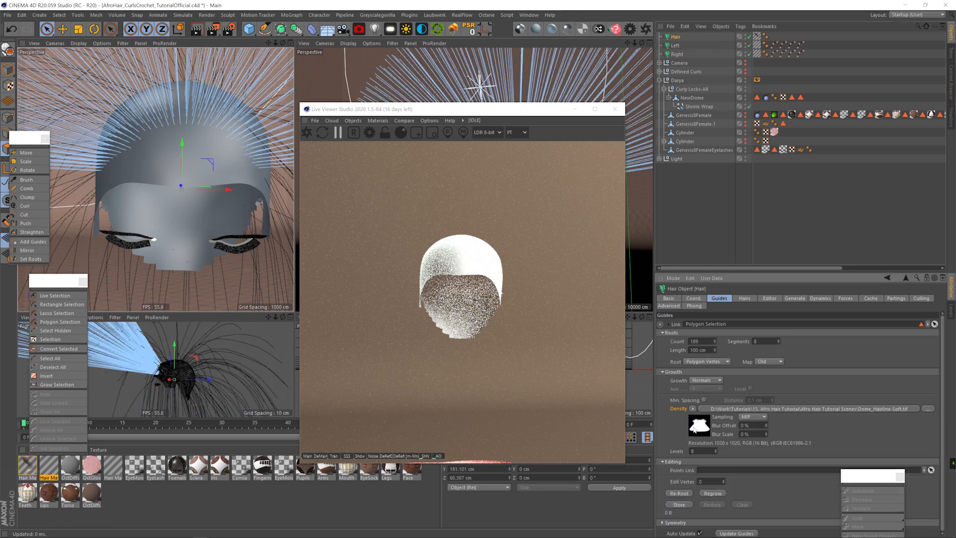
Set the new hair's guide roots to Polygon Area, apply the Dome_Hairline-Soft.tif density map to its hairs, and save the scene.
{"action": "left_click", "coordinate": [716, 362]}
{"action": "left_click", "coordinate": [717, 382]}
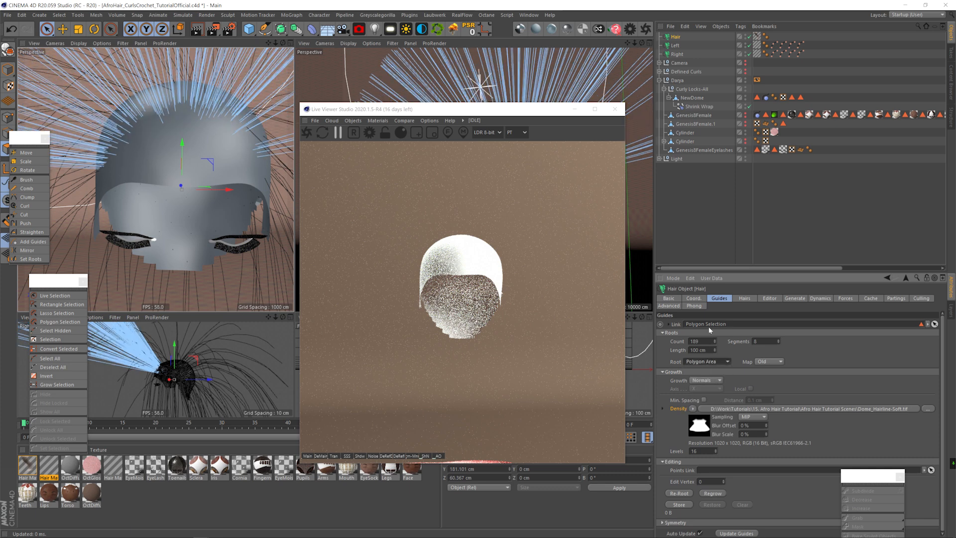
{"action": "left_click", "coordinate": [746, 298]}
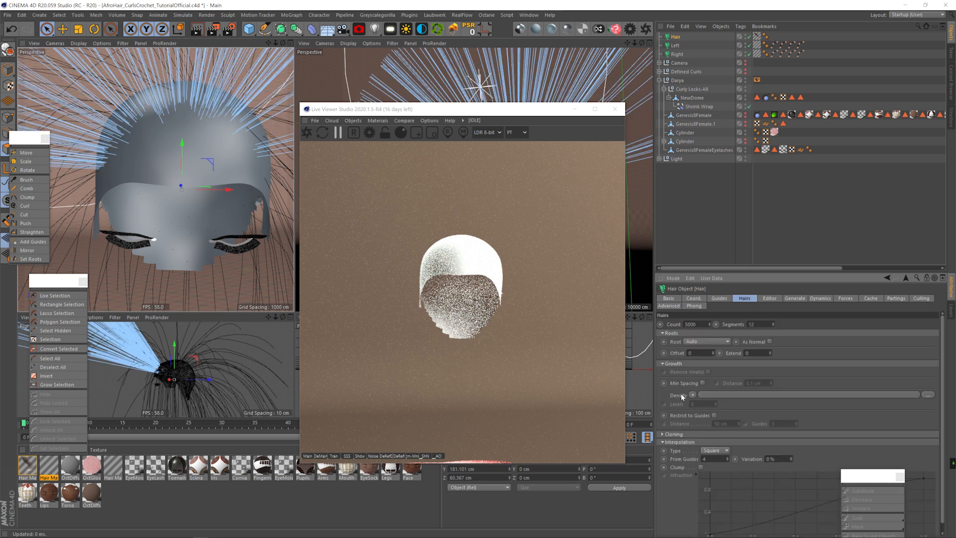
{"action": "left_click", "coordinate": [697, 421]}
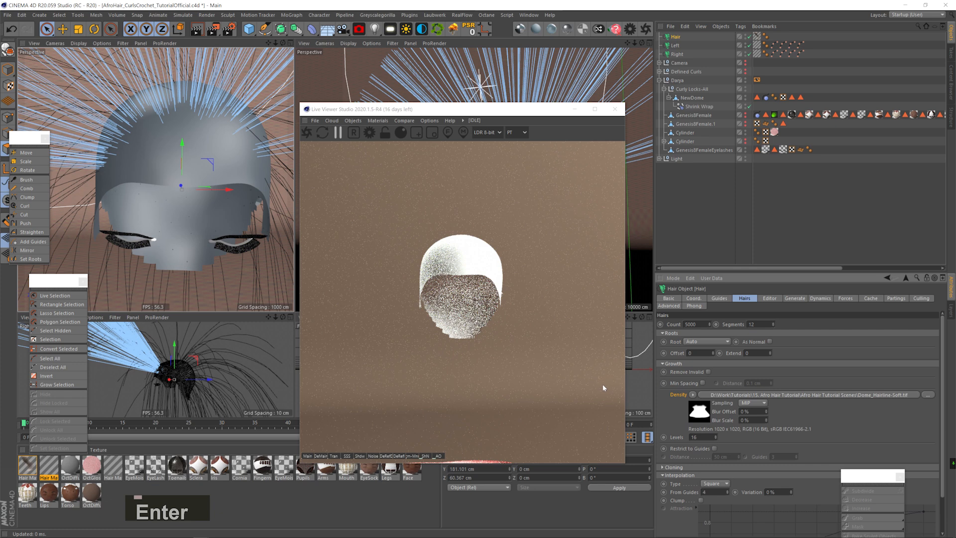
{"action": "key", "text": "ctrl+s"}
{"action": "left_click", "coordinate": [703, 341]}
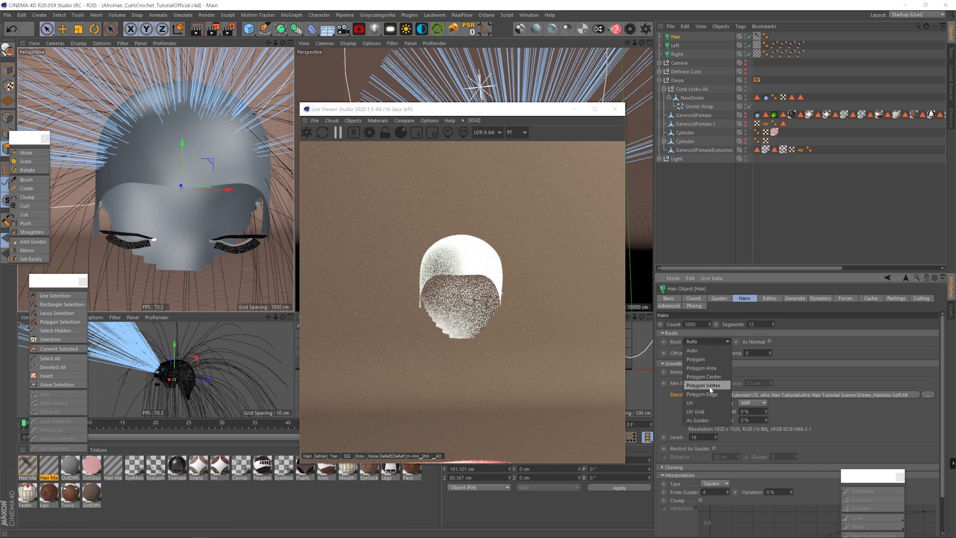
{"action": "left_click", "coordinate": [718, 298]}
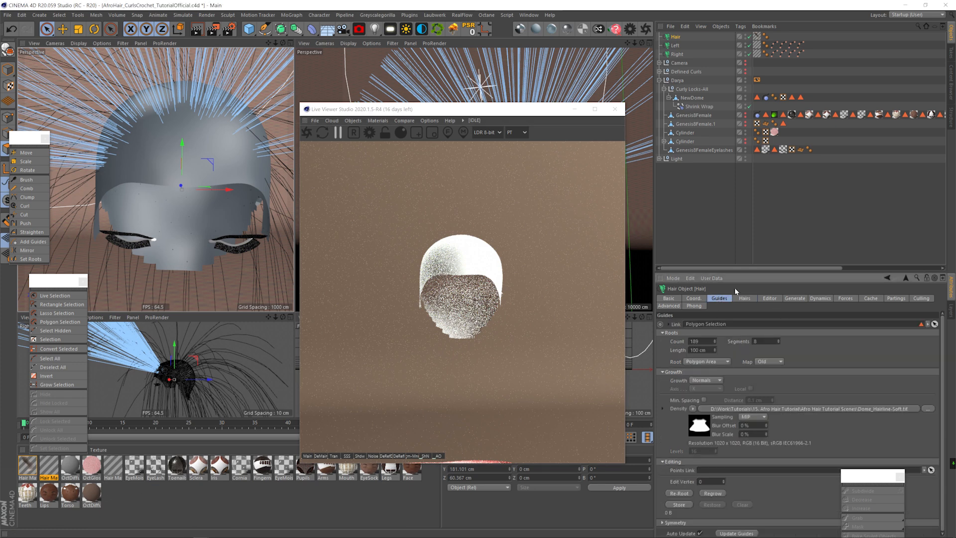
Move the Live Viewer off the second perspective view and set the new hair's guide length to 5 cm.
{"action": "left_click_drag", "start_coordinate": [488, 105], "coordinate": [430, 264]}
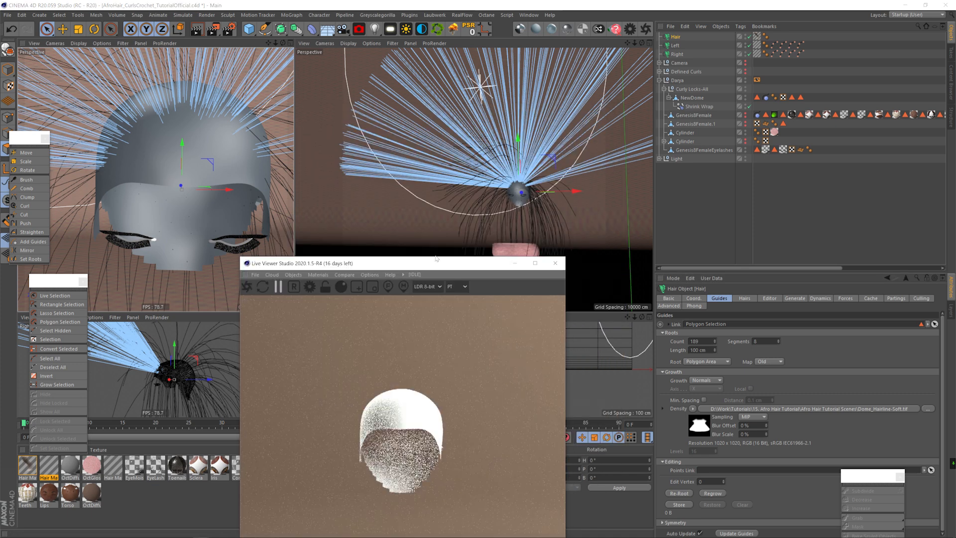
{"action": "type", "text": "20"}
{"action": "key", "text": "Return"}
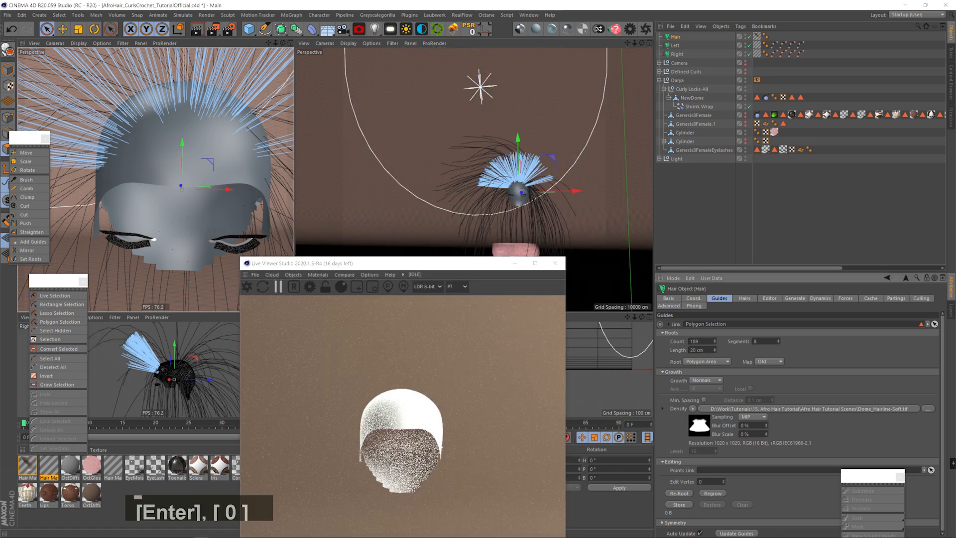
{"action": "type", "text": "5"}
{"action": "key", "text": "Return"}
{"action": "left_click_drag", "start_coordinate": [547, 149], "coordinate": [478, 189]}
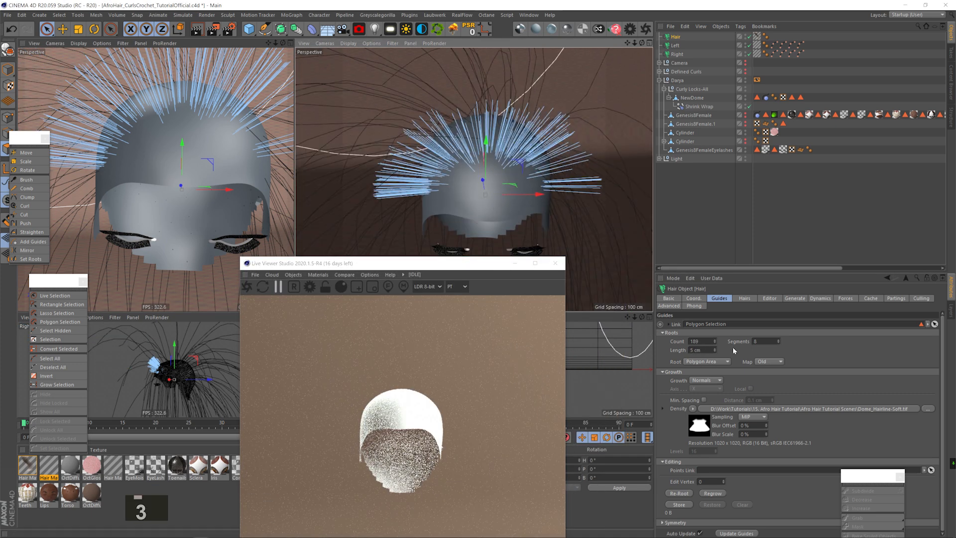
Try selecting the hairline guides on the model's left side for brushing.
{"action": "left_click", "coordinate": [55, 294]}
{"action": "mouse_move", "coordinate": [491, 140]}
{"action": "left_mouse_down"}
{"action": "mouse_move", "coordinate": [502, 158]}
{"action": "mouse_move", "coordinate": [583, 184]}
{"action": "left_mouse_up"}
{"action": "mouse_move", "coordinate": [528, 155]}
{"action": "left_mouse_down"}
{"action": "mouse_move", "coordinate": [513, 222]}
{"action": "mouse_move", "coordinate": [507, 155]}
{"action": "left_mouse_up"}
{"action": "left_click", "coordinate": [27, 179]}
{"action": "key", "text": "3"}
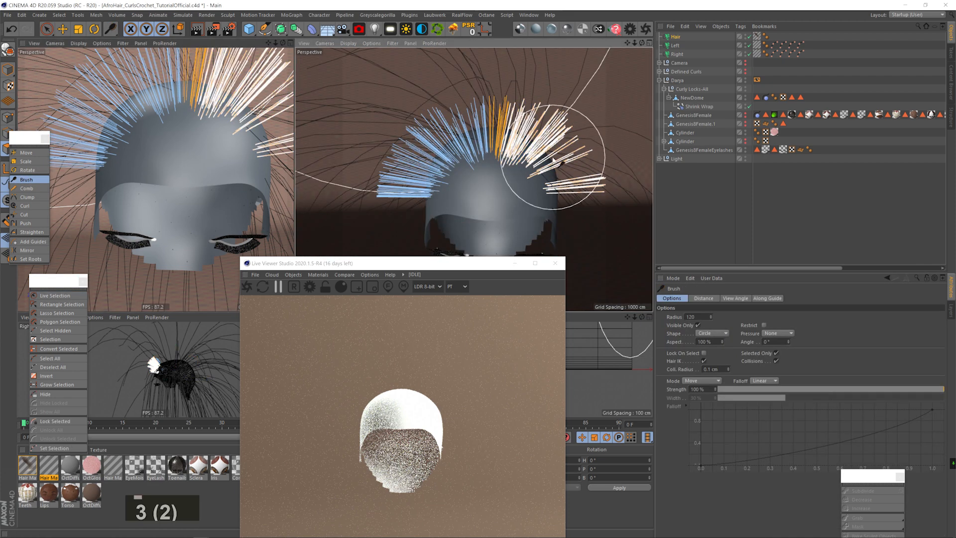
Set the new hairline Hair object's guide count to 1500.
{"action": "left_click", "coordinate": [675, 36]}
{"action": "double_click", "coordinate": [699, 341]}
{"action": "type", "text": "1500"}
{"action": "key", "text": "Return"}
Select all hairline guides on the model's left side of the part with Live Selection.
{"action": "left_click", "coordinate": [55, 296]}
{"action": "mouse_move", "coordinate": [506, 179]}
{"action": "left_mouse_down"}
{"action": "mouse_move", "coordinate": [518, 149]}
{"action": "mouse_move", "coordinate": [548, 177]}
{"action": "left_mouse_up"}
{"action": "key", "text": "3"}
{"action": "mouse_move", "coordinate": [502, 156]}
{"action": "left_mouse_down"}
{"action": "mouse_move", "coordinate": [500, 192]}
{"action": "mouse_move", "coordinate": [503, 177]}
{"action": "left_mouse_up"}
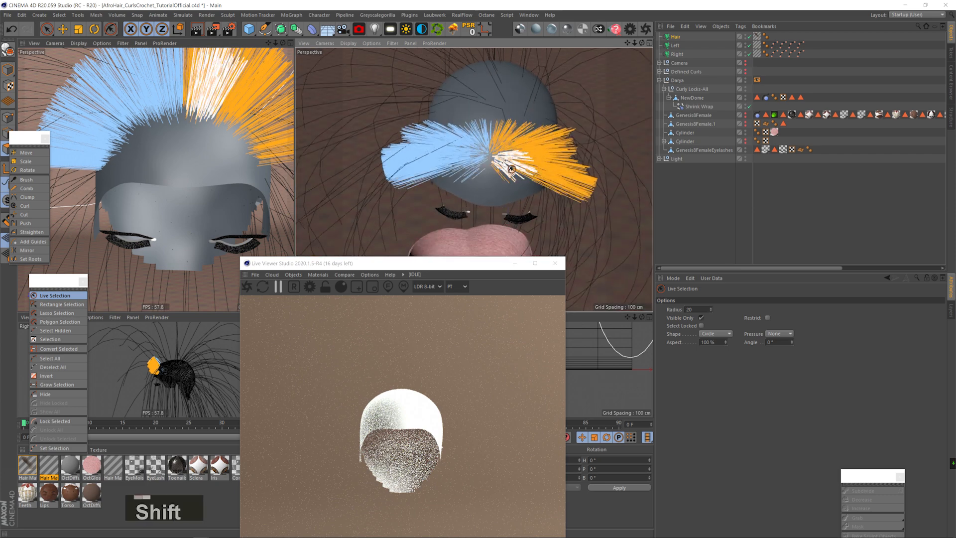
Brush the selected hairline guides down against the head toward the model's left temple.
{"action": "left_click", "coordinate": [26, 179]}
{"action": "key", "text": "3"}
{"action": "left_click_drag", "start_coordinate": [512, 142], "coordinate": [545, 209]}
{"action": "key", "text": "3"}
{"action": "mouse_move", "coordinate": [545, 209]}
{"action": "left_mouse_down"}
{"action": "mouse_move", "coordinate": [565, 221]}
{"action": "mouse_move", "coordinate": [538, 246]}
{"action": "mouse_move", "coordinate": [489, 215]}
{"action": "mouse_move", "coordinate": [517, 229]}
{"action": "left_mouse_up"}
{"action": "key", "text": "3"}
{"action": "key", "text": "1"}
{"action": "key", "text": "3"}
{"action": "mouse_move", "coordinate": [517, 229]}
{"action": "left_mouse_down"}
{"action": "mouse_move", "coordinate": [531, 217]}
{"action": "mouse_move", "coordinate": [495, 158]}
{"action": "mouse_move", "coordinate": [572, 222]}
{"action": "mouse_move", "coordinate": [495, 170]}
{"action": "mouse_move", "coordinate": [547, 159]}
{"action": "left_mouse_up"}
{"action": "key", "text": "1"}
{"action": "key", "text": "3"}
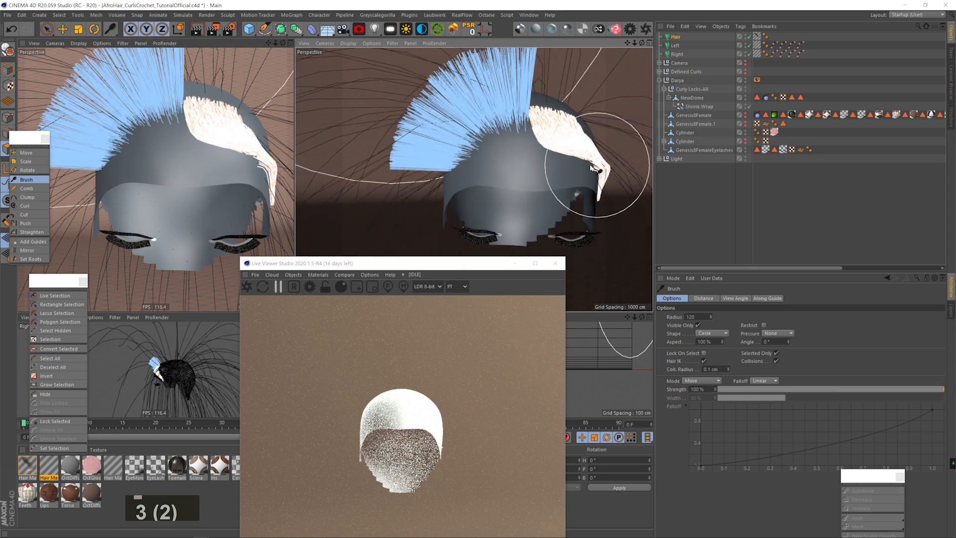
Invert the guide selection and brush the hairline guides on the model's right side down toward the temple.
{"action": "left_click", "coordinate": [58, 377]}
{"action": "mouse_move", "coordinate": [463, 90]}
{"action": "left_mouse_down"}
{"action": "mouse_move", "coordinate": [427, 143]}
{"action": "mouse_move", "coordinate": [404, 219]}
{"action": "left_mouse_up"}
{"action": "key", "text": "3"}
{"action": "key", "text": "3"}
{"action": "left_click_drag", "start_coordinate": [447, 141], "coordinate": [438, 250]}
{"action": "mouse_move", "coordinate": [417, 129]}
{"action": "left_mouse_down"}
{"action": "mouse_move", "coordinate": [388, 126]}
{"action": "mouse_move", "coordinate": [440, 133]}
{"action": "mouse_move", "coordinate": [447, 195]}
{"action": "mouse_move", "coordinate": [413, 164]}
{"action": "mouse_move", "coordinate": [375, 176]}
{"action": "mouse_move", "coordinate": [378, 163]}
{"action": "mouse_move", "coordinate": [341, 236]}
{"action": "mouse_move", "coordinate": [399, 85]}
{"action": "mouse_move", "coordinate": [419, 97]}
{"action": "mouse_move", "coordinate": [378, 165]}
{"action": "left_mouse_up"}
{"action": "key", "text": "3"}
{"action": "key", "text": "1"}
{"action": "key", "text": "3"}
{"action": "key", "text": "3"}
{"action": "key", "text": "1"}
{"action": "key", "text": "3"}
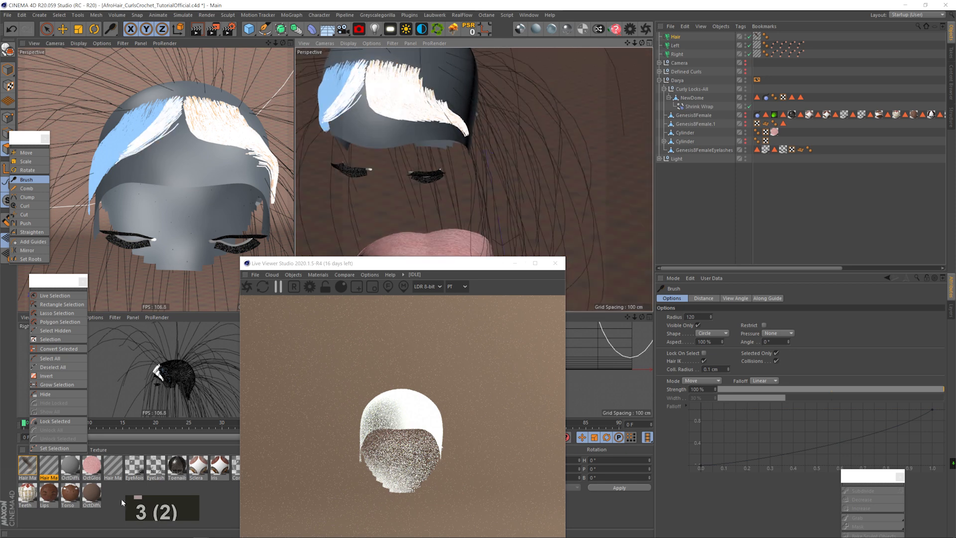
Rename the original hair material Curls and the new one Babyhair, with Babyhair open in the Material Editor.
{"action": "double_click", "coordinate": [48, 477]}
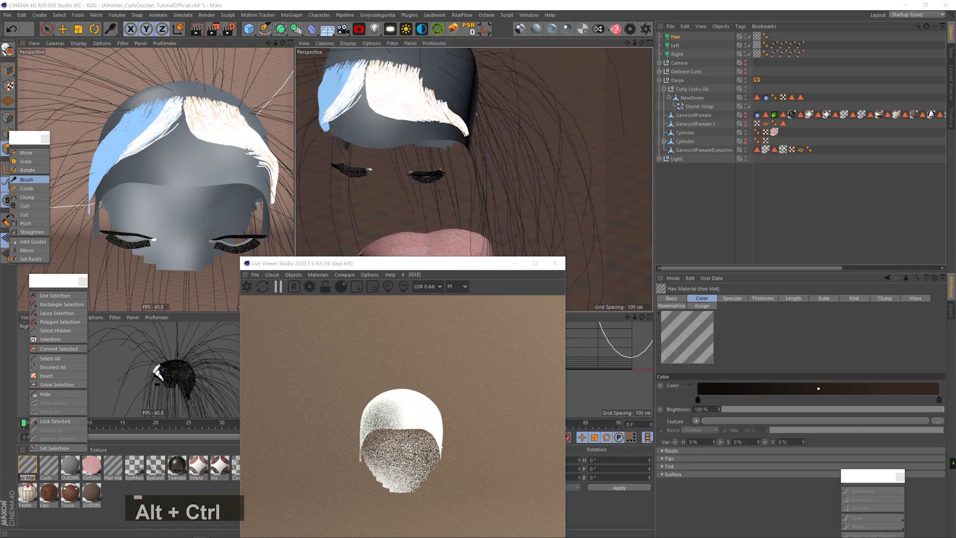
{"action": "double_click", "coordinate": [28, 467]}
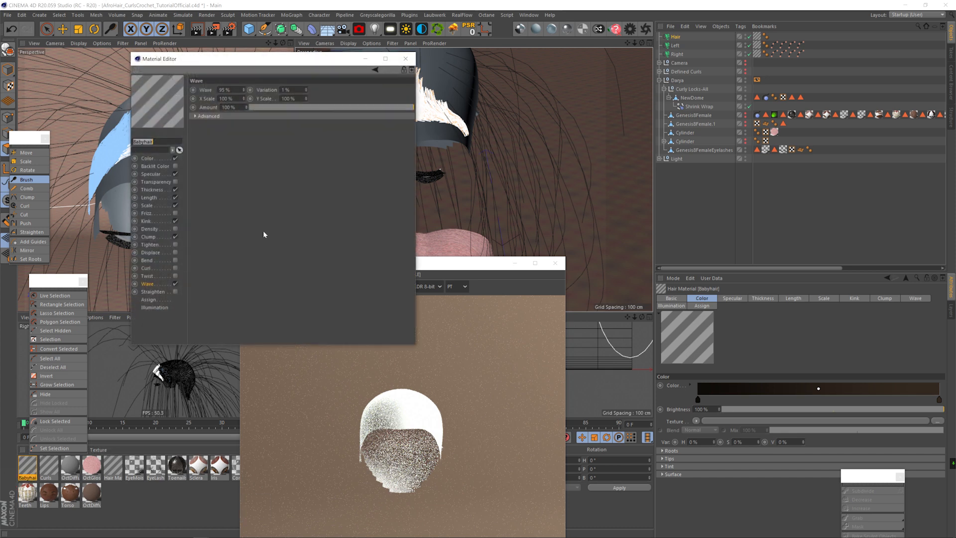
{"action": "left_click_drag", "start_coordinate": [188, 59], "coordinate": [565, 89]}
Disable Clump and Scale in the Babyhair material, set its Kink to 0.5%, and open its Thickness settings.
{"action": "left_click", "coordinate": [530, 266]}
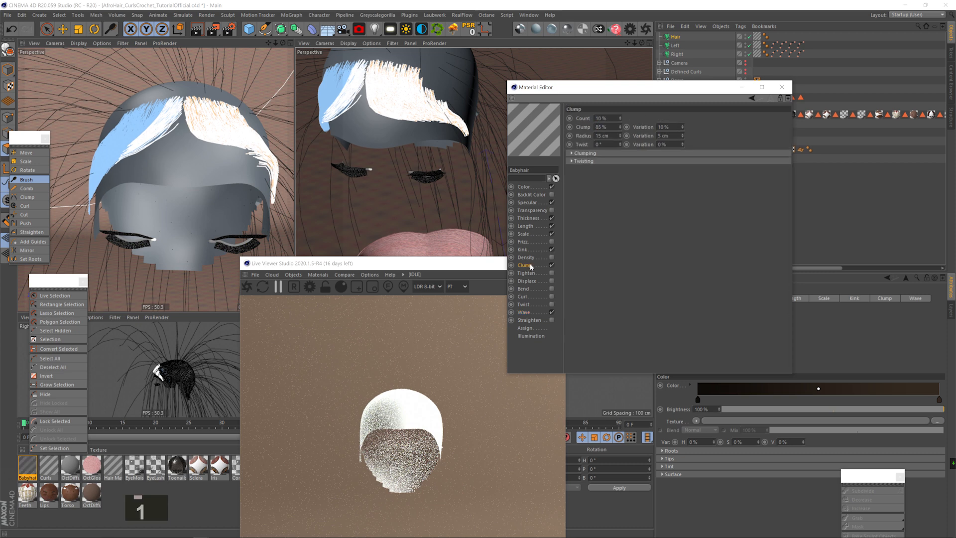
{"action": "left_click", "coordinate": [523, 249]}
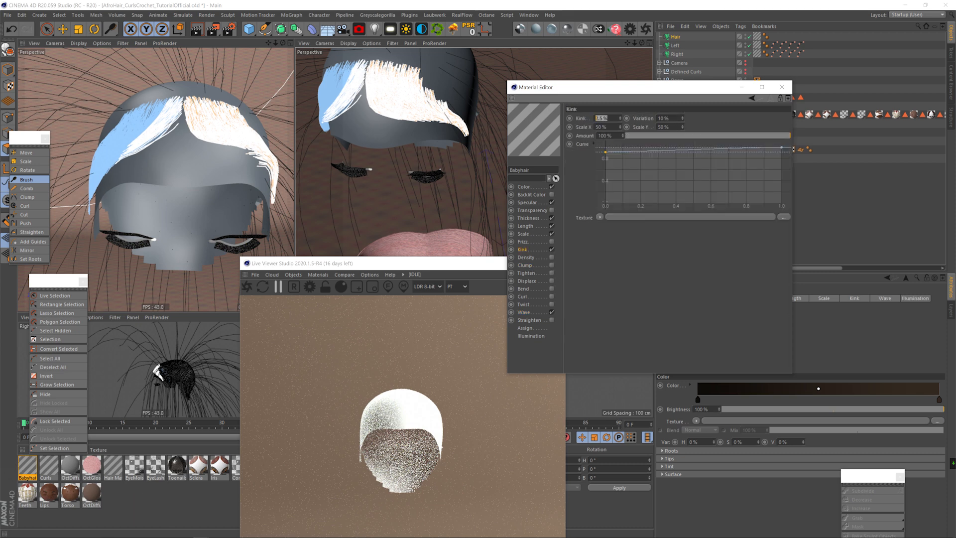
{"action": "type", "text": "0.5"}
{"action": "key", "text": "Return"}
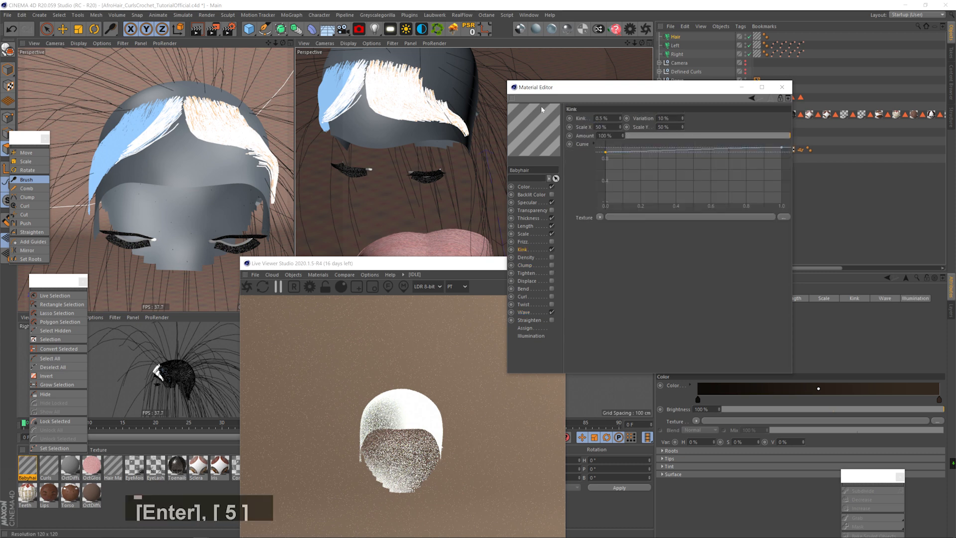
{"action": "left_click", "coordinate": [530, 233]}
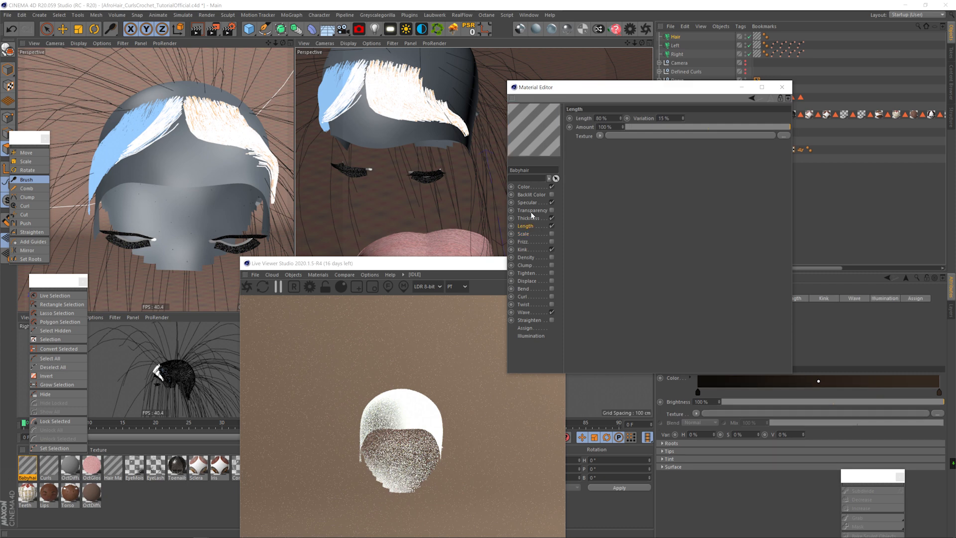
{"action": "left_click", "coordinate": [528, 219]}
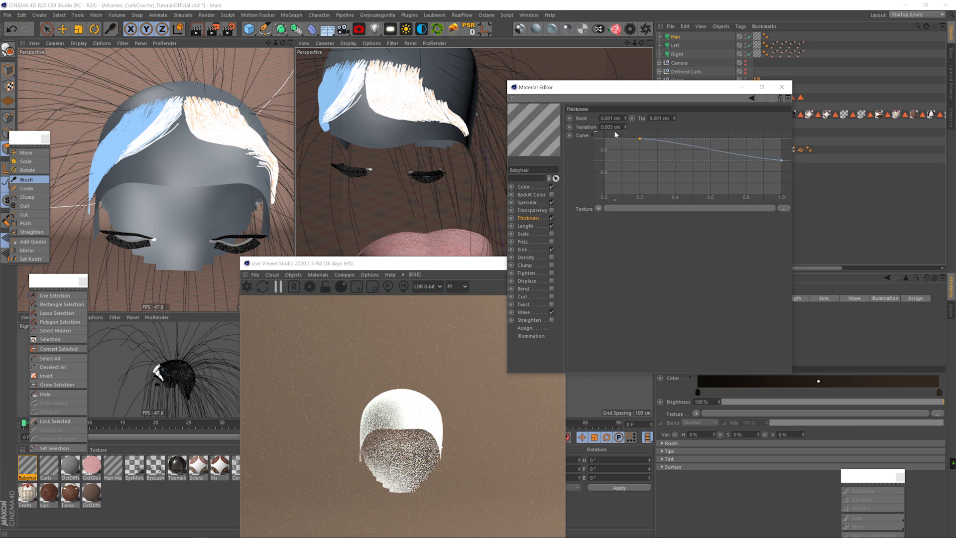
Disable the Left and Right hairs, hide NewDome and show Genesis8Female to check the hairline baby hairs in the live render.
{"action": "left_click_drag", "start_coordinate": [192, 214], "coordinate": [170, 209]}
{"action": "left_click", "coordinate": [749, 54]}
{"action": "left_click", "coordinate": [749, 45]}
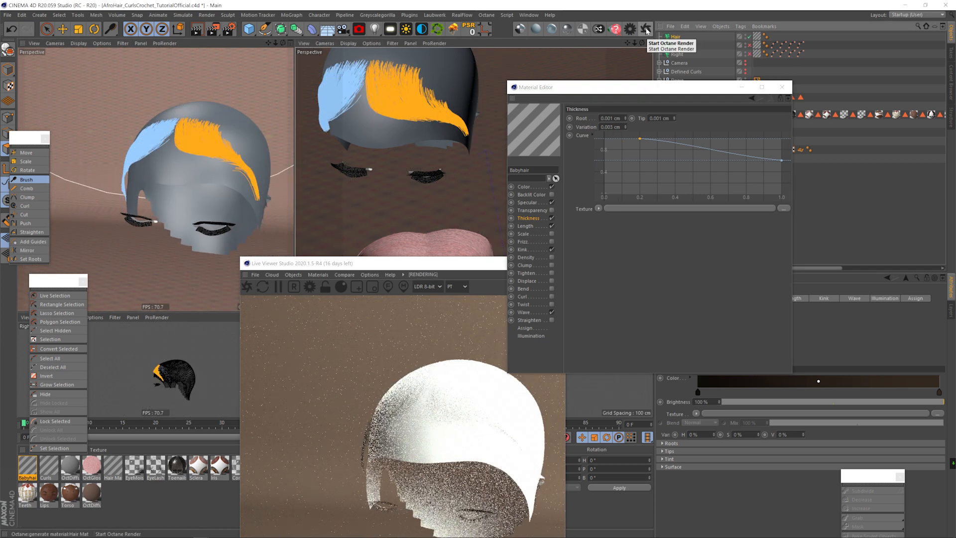
{"action": "left_click", "coordinate": [781, 87]}
{"action": "double_click", "coordinate": [745, 97], "text": "alt"}
{"action": "left_click", "coordinate": [745, 115], "text": "alt"}
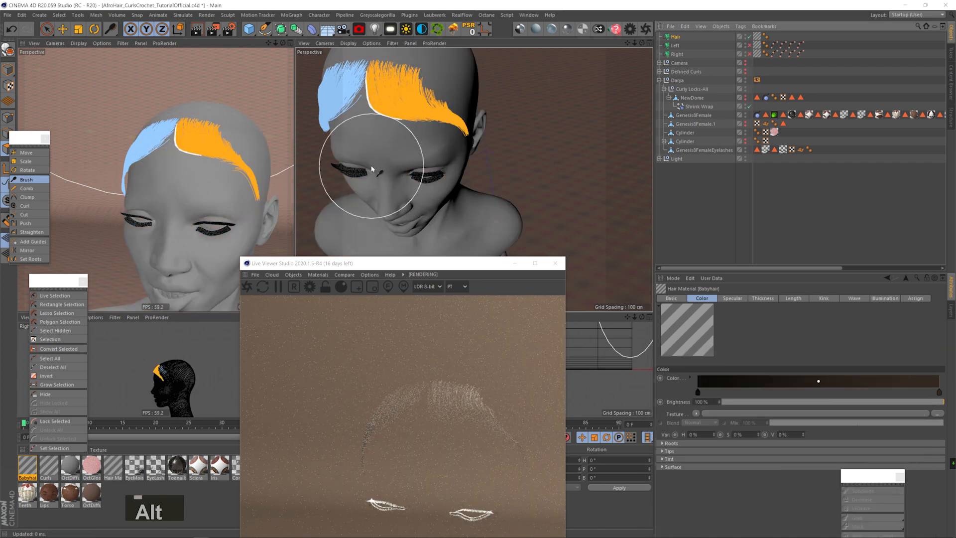
{"action": "scroll", "coordinate": [168, 179], "scroll_direction": "down", "scroll_amount": 4}
{"action": "left_click_drag", "start_coordinate": [168, 179], "coordinate": [226, 166]}
Set the Babyhair material's root and tip thickness to 0.003 cm.
{"action": "double_click", "coordinate": [35, 468]}
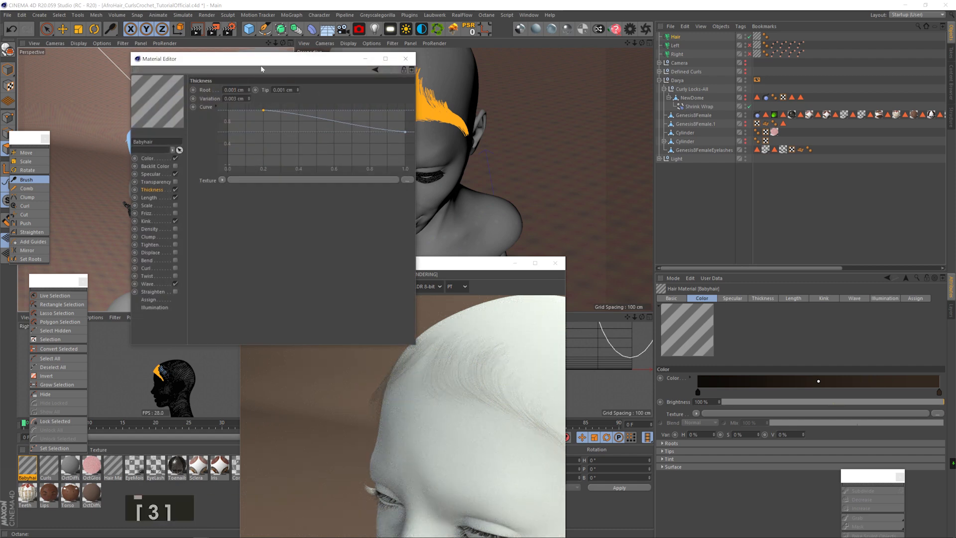
{"action": "type", "text": "0.003"}
{"action": "key", "text": "Return"}
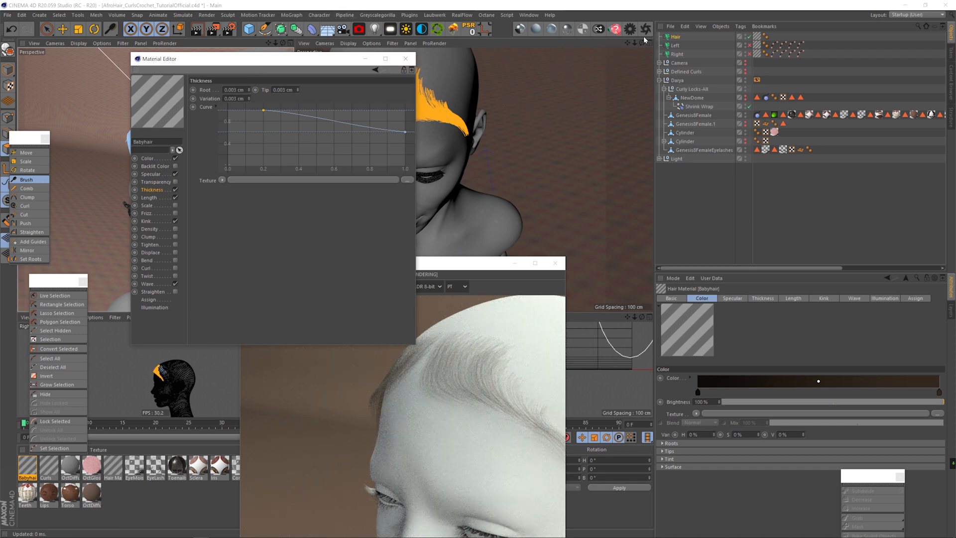
Set the hairline Hair object's guide length to 7 cm and close the Material Editor.
{"action": "left_click", "coordinate": [675, 37]}
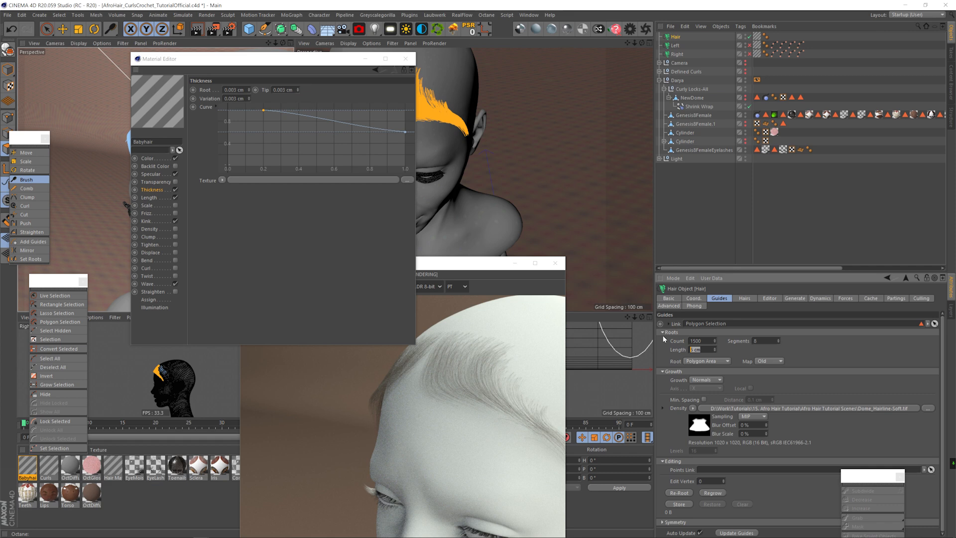
{"action": "type", "text": "7"}
{"action": "key", "text": "Return"}
{"action": "left_click", "coordinate": [406, 58]}
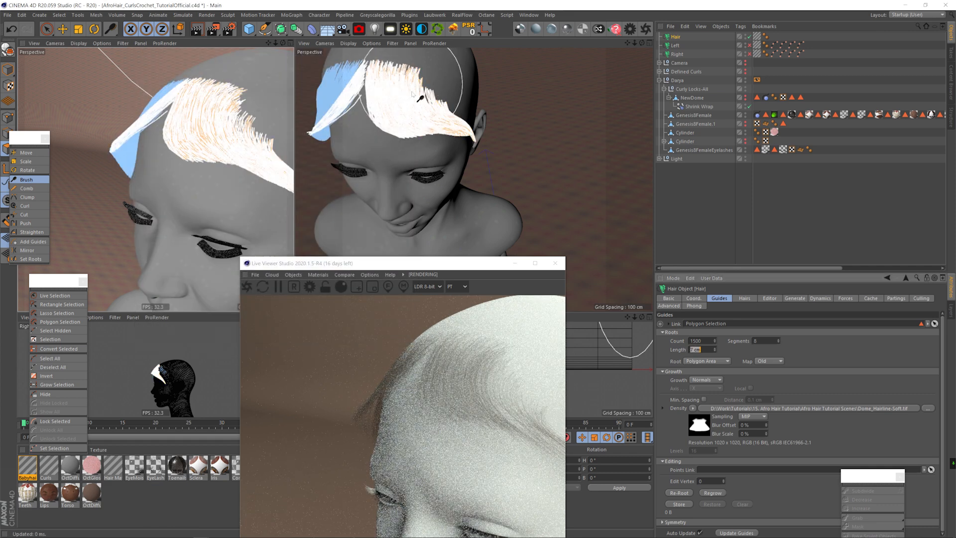
Brush the lengthened baby hair guides on the model's left side closer to the head.
{"action": "key", "text": "3"}
{"action": "key", "text": "3"}
{"action": "mouse_move", "coordinate": [403, 170]}
{"action": "left_mouse_down"}
{"action": "mouse_move", "coordinate": [404, 79]}
{"action": "mouse_move", "coordinate": [405, 106]}
{"action": "mouse_move", "coordinate": [420, 113]}
{"action": "mouse_move", "coordinate": [485, 115]}
{"action": "mouse_move", "coordinate": [399, 92]}
{"action": "left_mouse_up"}
{"action": "key", "text": "1"}
Invert the guide selection and brush the lengthened baby hair guides on the model's right side along the hairline.
{"action": "left_click", "coordinate": [41, 377]}
{"action": "key", "text": "3"}
{"action": "key", "text": "3"}
{"action": "mouse_move", "coordinate": [489, 122]}
{"action": "left_mouse_down"}
{"action": "mouse_move", "coordinate": [447, 69]}
{"action": "mouse_move", "coordinate": [417, 139]}
{"action": "left_mouse_up"}
{"action": "key", "text": "3"}
{"action": "key", "text": "3"}
{"action": "mouse_move", "coordinate": [417, 138]}
{"action": "left_mouse_down"}
{"action": "mouse_move", "coordinate": [438, 135]}
{"action": "mouse_move", "coordinate": [416, 290]}
{"action": "mouse_move", "coordinate": [448, 272]}
{"action": "left_mouse_up"}
Invert the guide selection again and refine the baby hair guides near the model's left temple with the Brush.
{"action": "left_click", "coordinate": [45, 376]}
{"action": "key", "text": "3"}
{"action": "key", "text": "3"}
{"action": "left_click_drag", "start_coordinate": [557, 125], "coordinate": [483, 159]}
Save the scene and restart the Octane live render to check the baby hairs together with the Left and Right curls.
{"action": "key", "text": "3"}
{"action": "key", "text": "ctrl+s"}
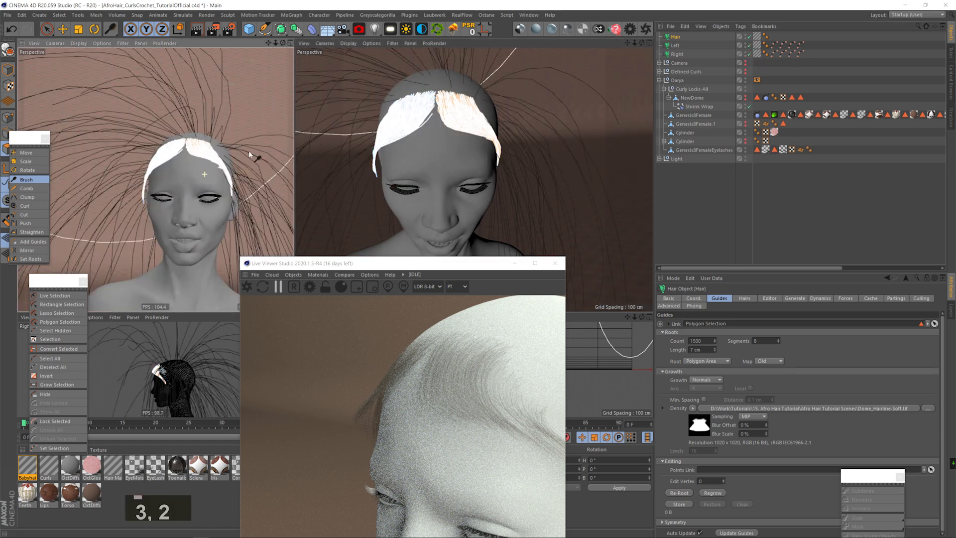
{"action": "left_click", "coordinate": [246, 286]}
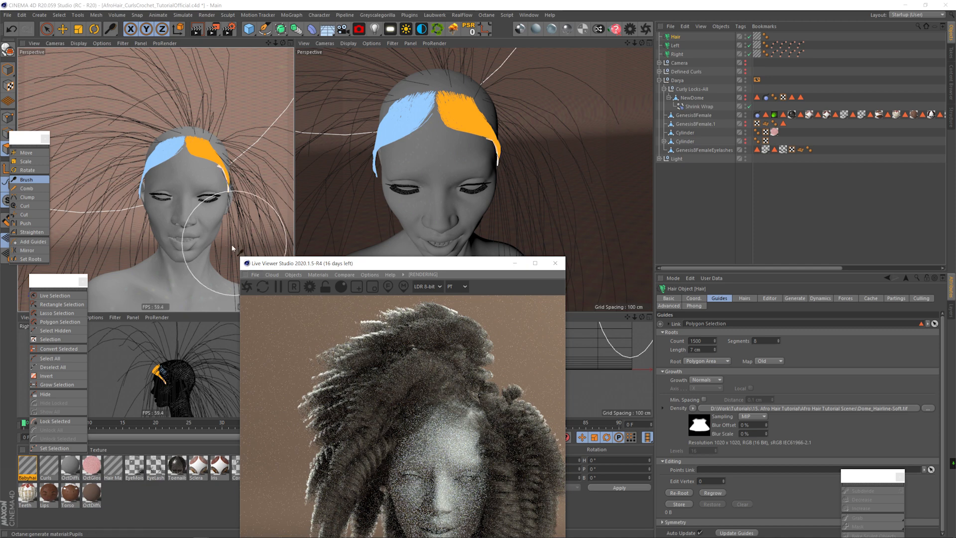
Create an Octane Hair material, set its mode to Melanin + Pheomelanin and view its melanin values in the node editor.
{"action": "key", "text": "3"}
{"action": "left_click_drag", "start_coordinate": [271, 166], "coordinate": [142, 180]}
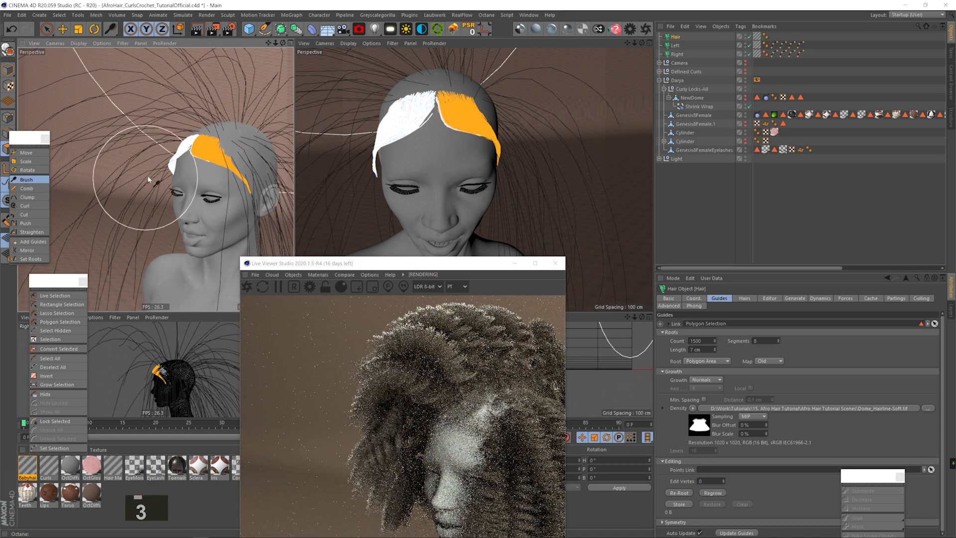
{"action": "left_click", "coordinate": [185, 159]}
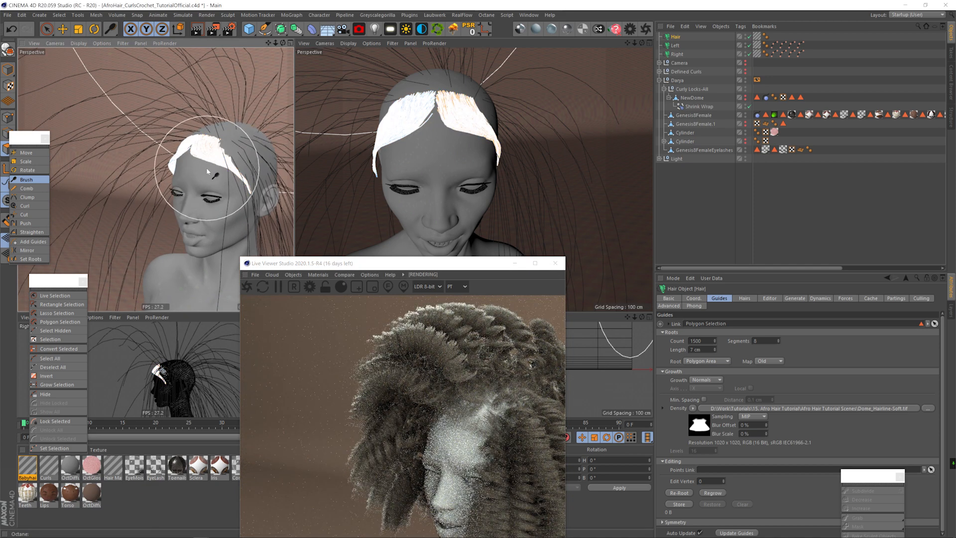
{"action": "left_click", "coordinate": [318, 274]}
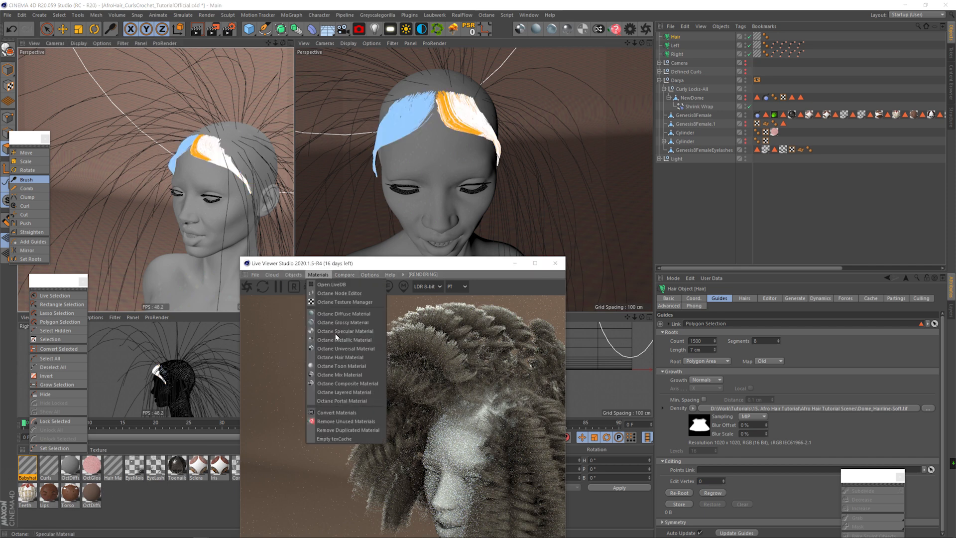
{"action": "left_click", "coordinate": [348, 364]}
{"action": "left_click", "coordinate": [27, 465]}
{"action": "double_click", "coordinate": [28, 464]}
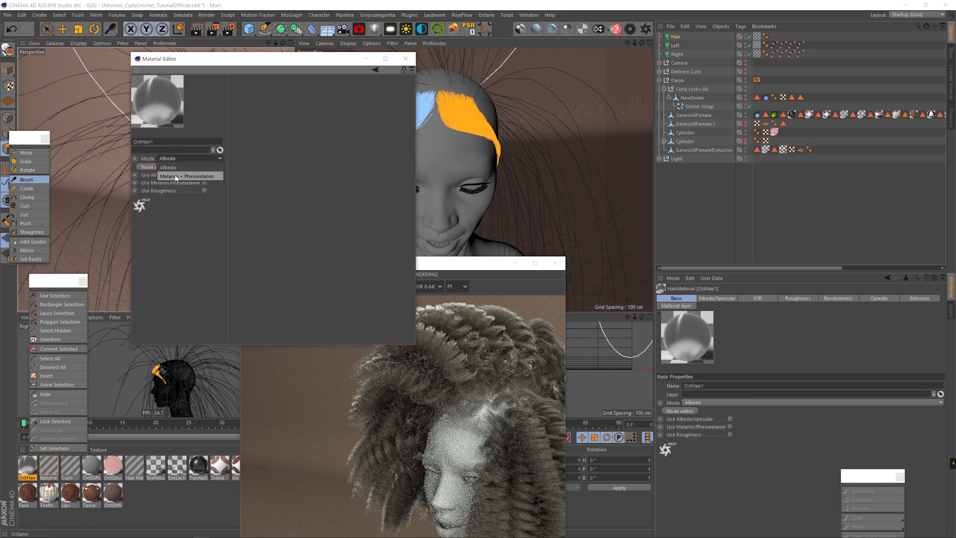
{"action": "left_click", "coordinate": [154, 166]}
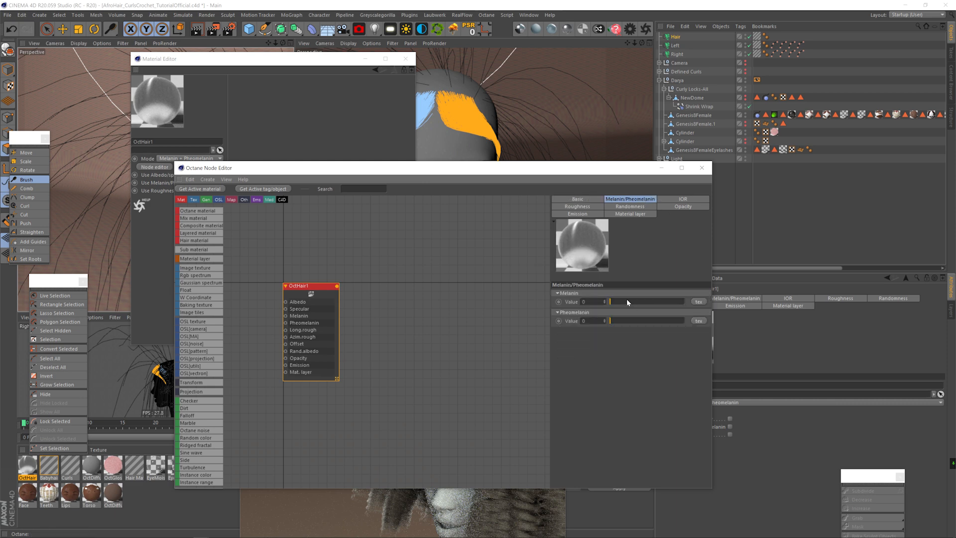
{"action": "left_click", "coordinate": [702, 167]}
{"action": "left_click", "coordinate": [405, 58]}
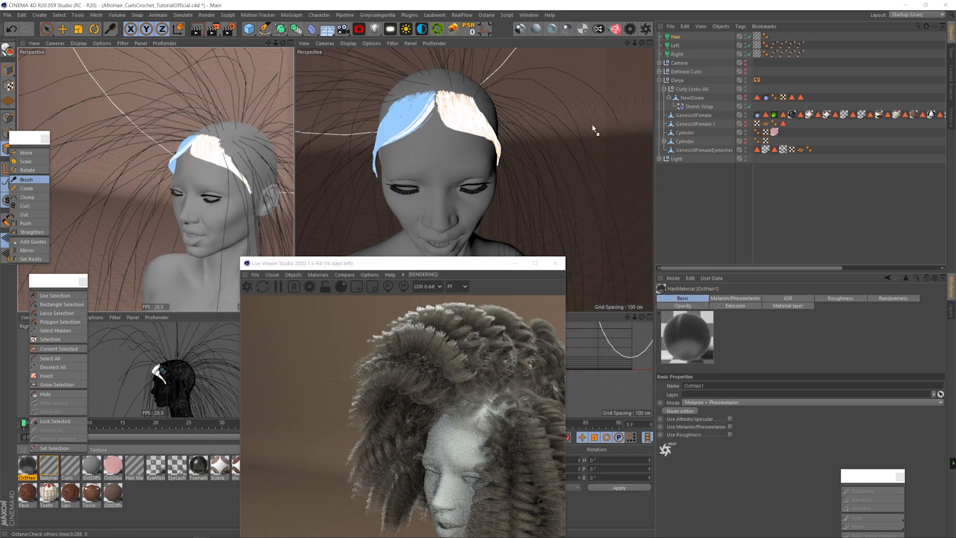
Assign the new Octane Hair material to the Hair, Left and Right hair objects and check the curls in the live render.
{"action": "left_click_drag", "start_coordinate": [673, 38], "coordinate": [674, 38]}
{"action": "left_click_drag", "start_coordinate": [773, 36], "coordinate": [808, 54], "text": "ctrl"}
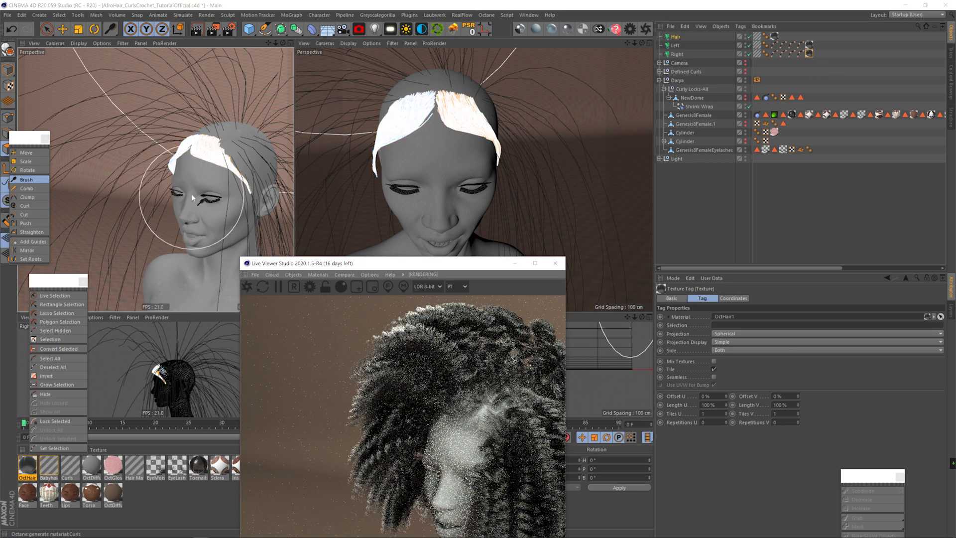
{"action": "key", "text": "3"}
{"action": "left_click_drag", "start_coordinate": [205, 176], "coordinate": [164, 149]}
{"action": "key", "text": "3"}
{"action": "key", "text": "1"}
{"action": "key", "text": "2"}
{"action": "key", "text": "3"}
{"action": "key", "text": "3"}
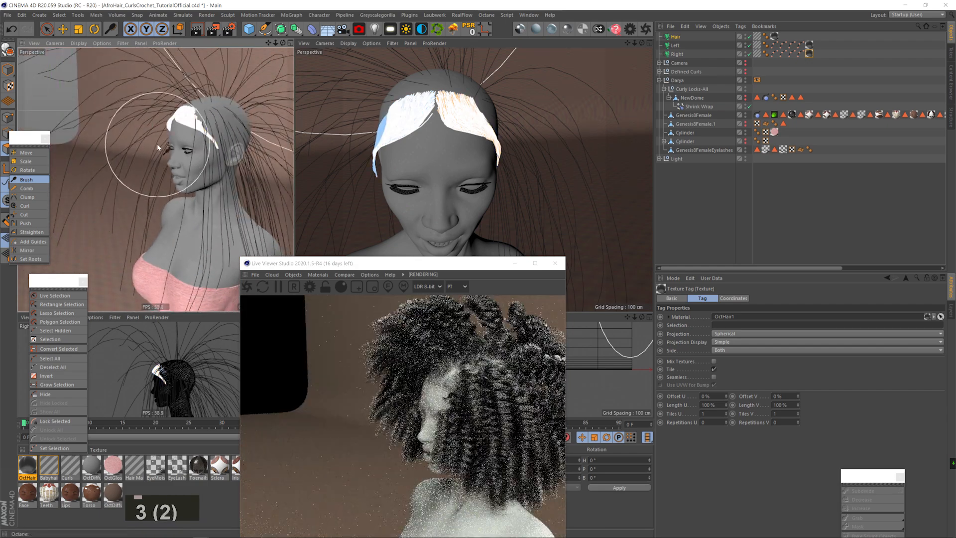
Pause the live render, disable the Left hair object and select all guides of the Right hair object.
{"action": "left_click", "coordinate": [283, 288]}
{"action": "left_click", "coordinate": [749, 45]}
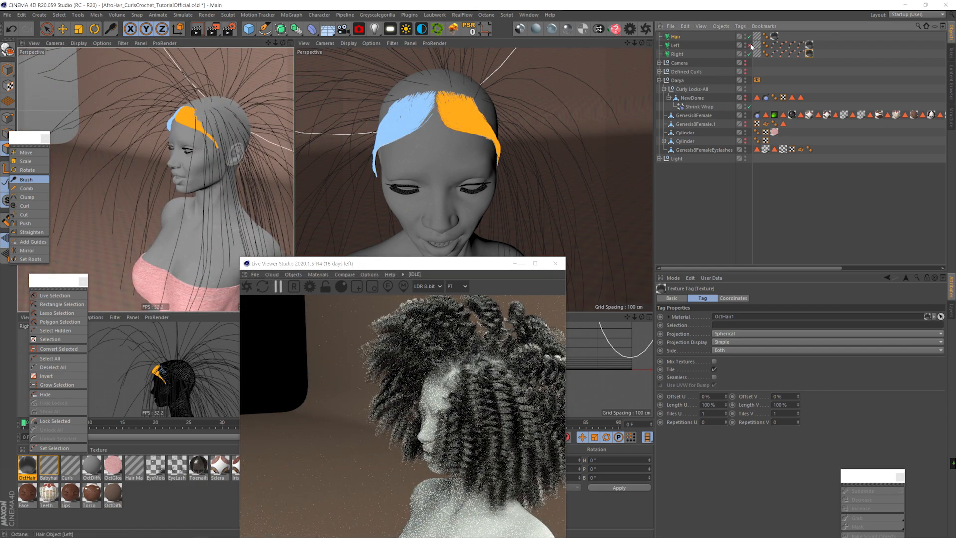
{"action": "left_click", "coordinate": [677, 55]}
{"action": "key", "text": "ctrl+a"}
{"action": "key", "text": "3"}
{"action": "mouse_move", "coordinate": [141, 156]}
{"action": "left_mouse_down"}
{"action": "mouse_move", "coordinate": [230, 234]}
{"action": "mouse_move", "coordinate": [230, 209]}
{"action": "mouse_move", "coordinate": [117, 230]}
{"action": "mouse_move", "coordinate": [194, 205]}
{"action": "left_mouse_up"}
{"action": "key", "text": "1"}
{"action": "key", "text": "3"}
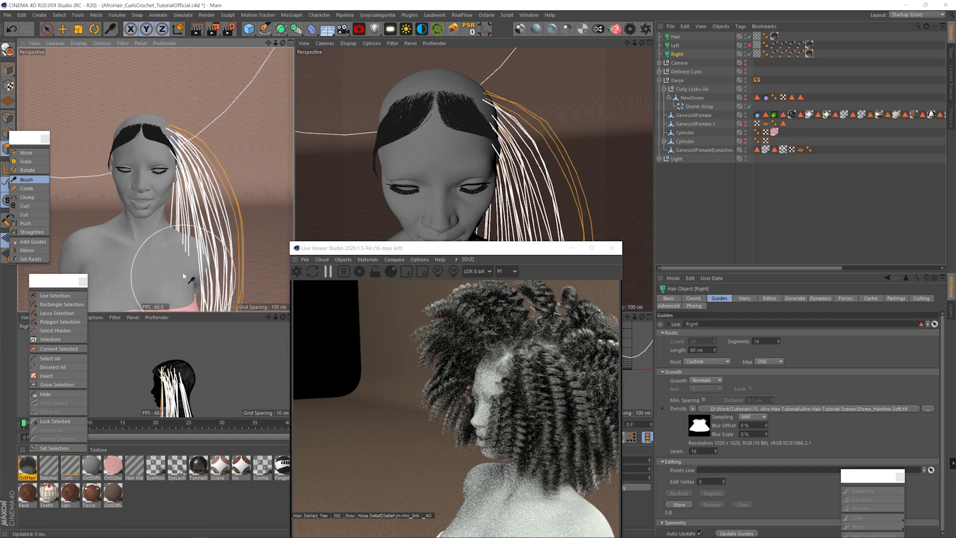
Pick the Right hair guides near the temple with Live Selection, brush them and restart the live render.
{"action": "key", "text": "1"}
{"action": "mouse_move", "coordinate": [199, 298]}
{"action": "left_mouse_down"}
{"action": "mouse_move", "coordinate": [209, 255]}
{"action": "mouse_move", "coordinate": [157, 266]}
{"action": "left_mouse_up"}
{"action": "key", "text": "3"}
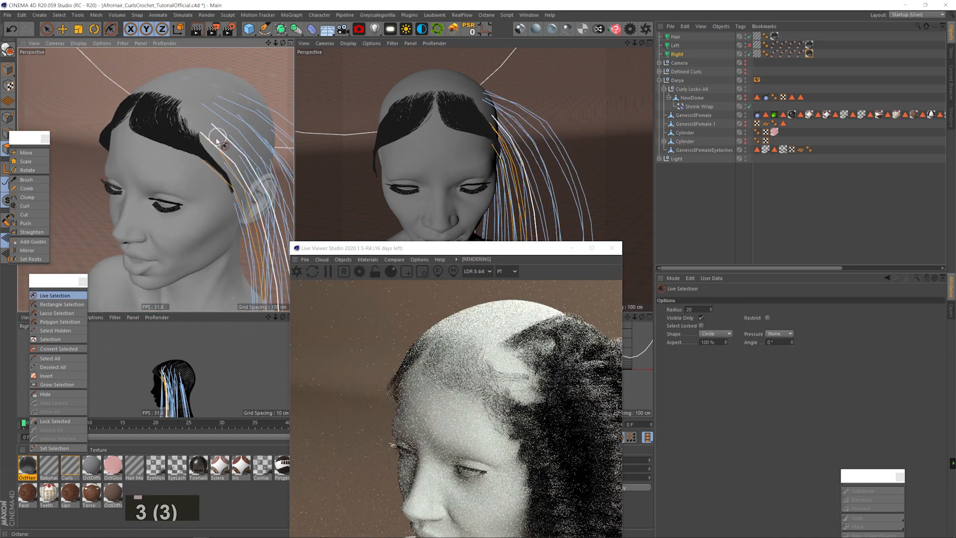
{"action": "key", "text": "3"}
{"action": "left_click_drag", "start_coordinate": [178, 180], "coordinate": [146, 207]}
{"action": "left_click", "coordinate": [25, 179]}
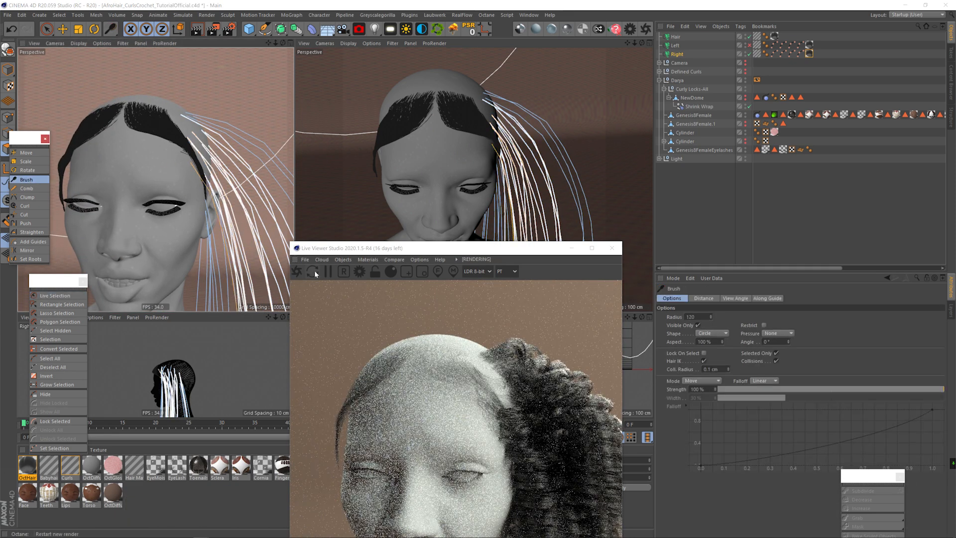
{"action": "mouse_move", "coordinate": [217, 186]}
{"action": "left_mouse_down"}
{"action": "mouse_move", "coordinate": [169, 155]}
{"action": "mouse_move", "coordinate": [177, 123]}
{"action": "mouse_move", "coordinate": [185, 162]}
{"action": "mouse_move", "coordinate": [174, 161]}
{"action": "left_mouse_up"}
{"action": "left_click", "coordinate": [298, 271]}
Examine the polygon selection on NewDome and the growth density settings of the Right hair guides.
{"action": "key", "text": "3"}
{"action": "key", "text": "3"}
{"action": "key", "text": "space"}
{"action": "key", "text": "space"}
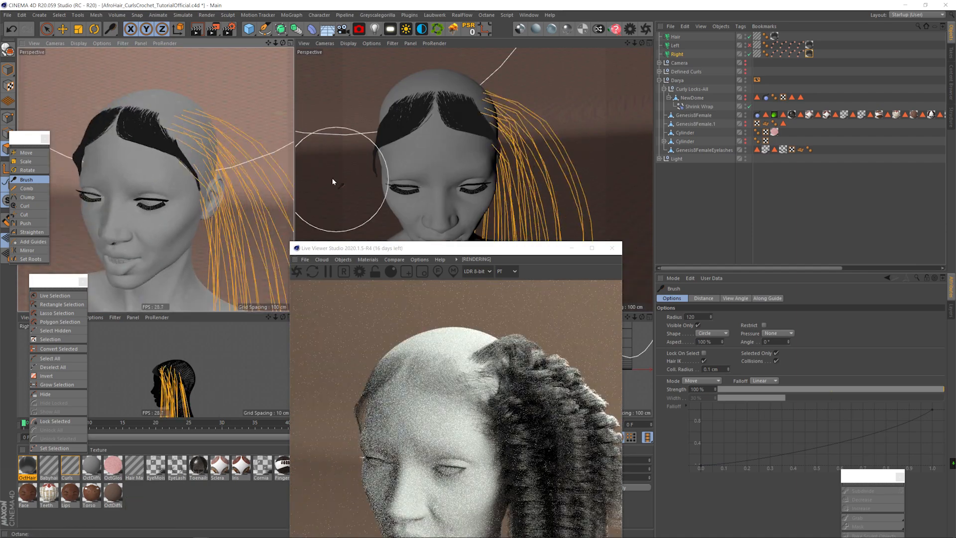
{"action": "left_click", "coordinate": [800, 97]}
{"action": "left_click", "coordinate": [711, 334]}
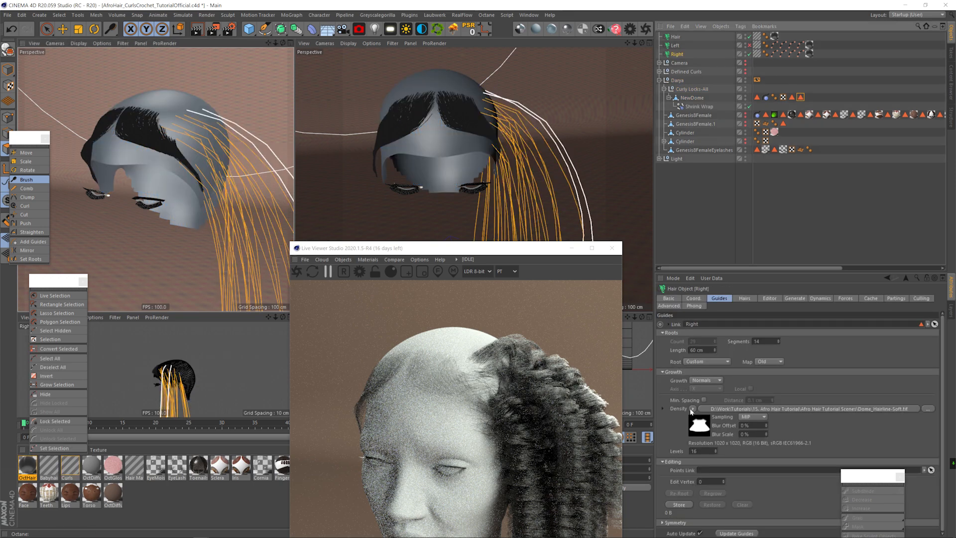
{"action": "right_click", "coordinate": [679, 389]}
{"action": "left_click", "coordinate": [696, 423]}
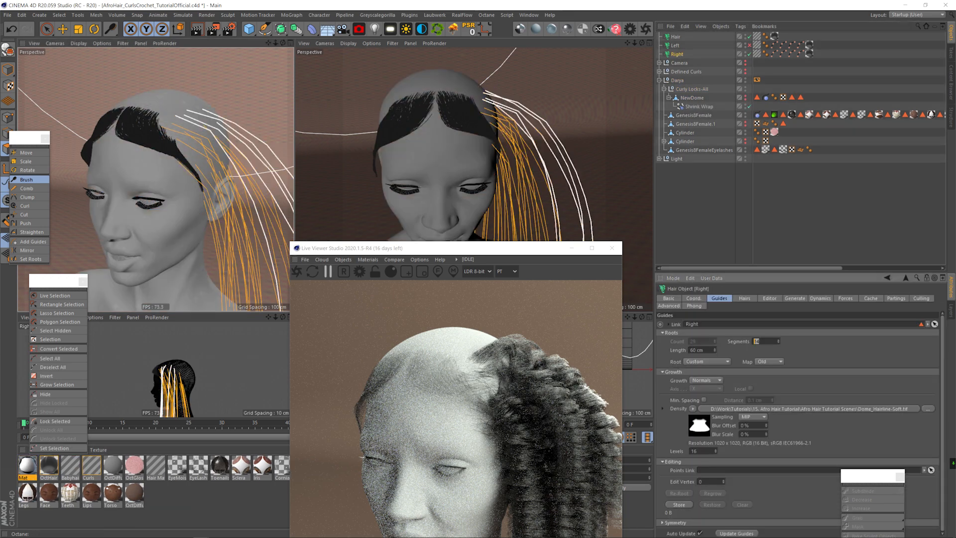
{"action": "key", "text": "9"}
{"action": "key", "text": "3"}
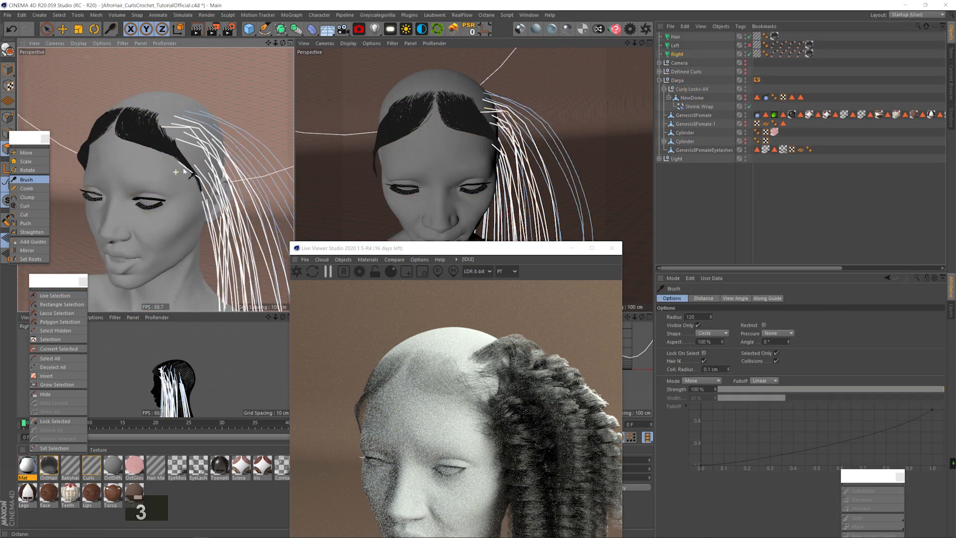
Brush the Right hair guides outward from the head, checking the shape from above and from the front in the live render.
{"action": "left_click_drag", "start_coordinate": [182, 171], "coordinate": [209, 175]}
{"action": "left_click", "coordinate": [297, 271]}
{"action": "key", "text": "3"}
{"action": "mouse_move", "coordinate": [204, 137]}
{"action": "left_mouse_down"}
{"action": "mouse_move", "coordinate": [166, 133]}
{"action": "mouse_move", "coordinate": [185, 134]}
{"action": "left_mouse_up"}
{"action": "left_click", "coordinate": [676, 53]}
{"action": "left_click", "coordinate": [744, 298]}
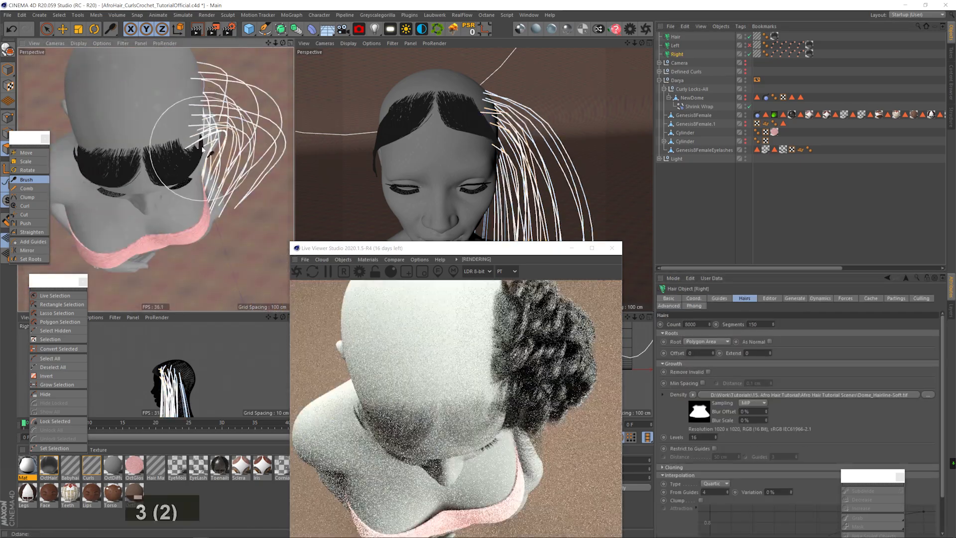
{"action": "left_click_drag", "start_coordinate": [205, 165], "coordinate": [201, 145]}
{"action": "key", "text": "3"}
{"action": "left_click_drag", "start_coordinate": [144, 162], "coordinate": [145, 105]}
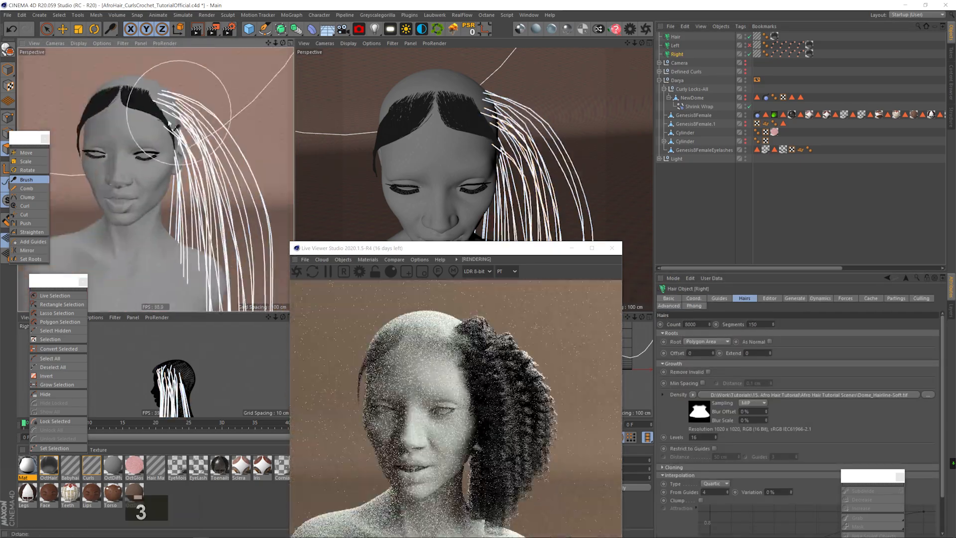
Enable the Left hair object again and review the Clump and Wave settings of the Curls material.
{"action": "left_click", "coordinate": [747, 45]}
{"action": "scroll", "coordinate": [198, 157], "scroll_direction": "down", "scroll_amount": 3}
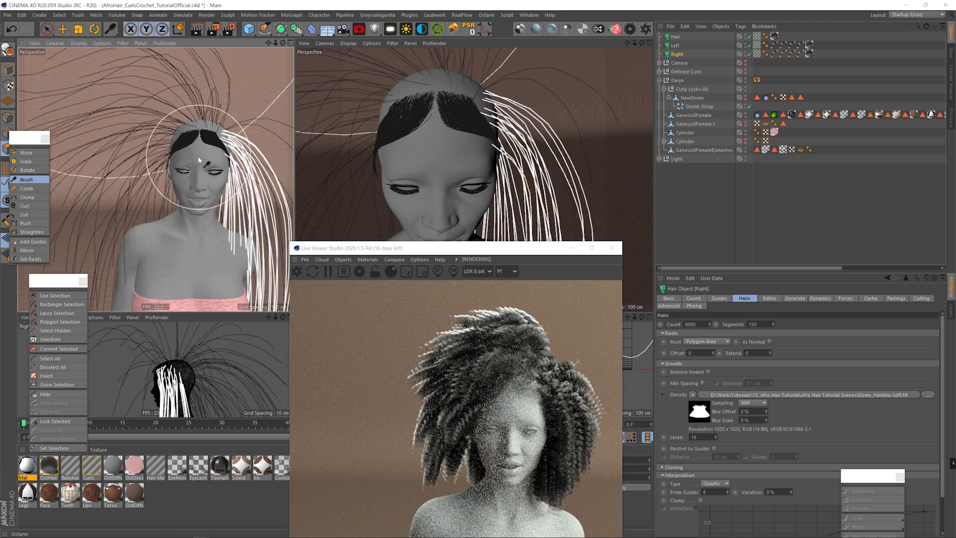
{"action": "double_click", "coordinate": [91, 466]}
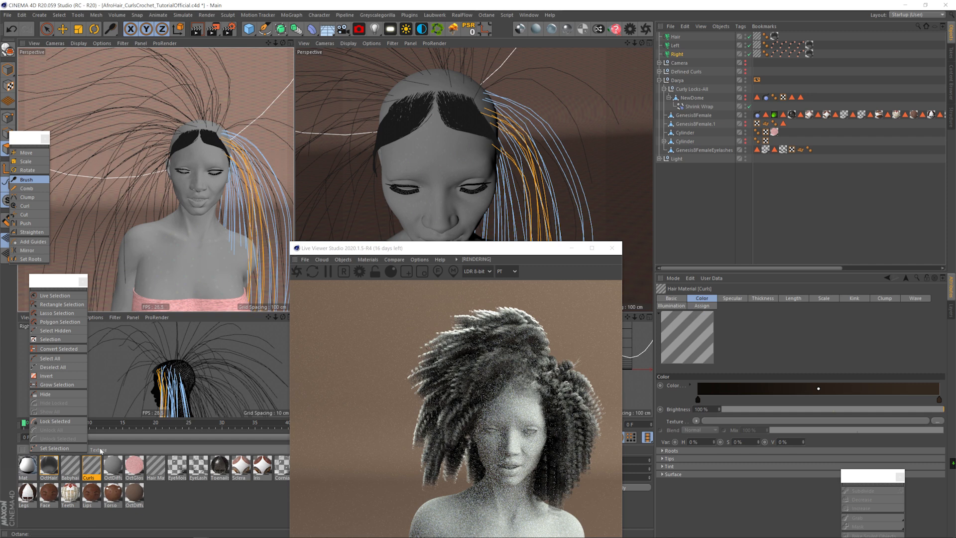
{"action": "left_click", "coordinate": [13, 379]}
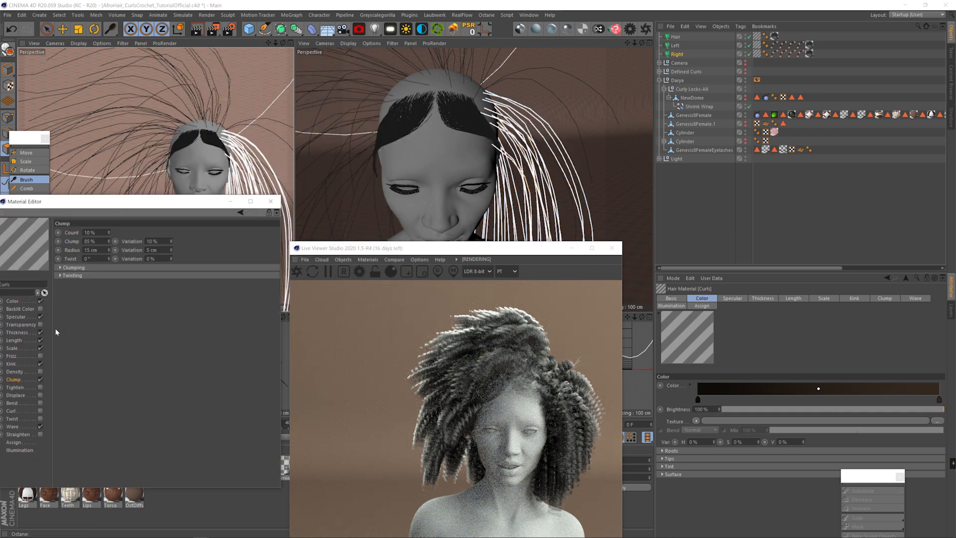
{"action": "left_click", "coordinate": [73, 267]}
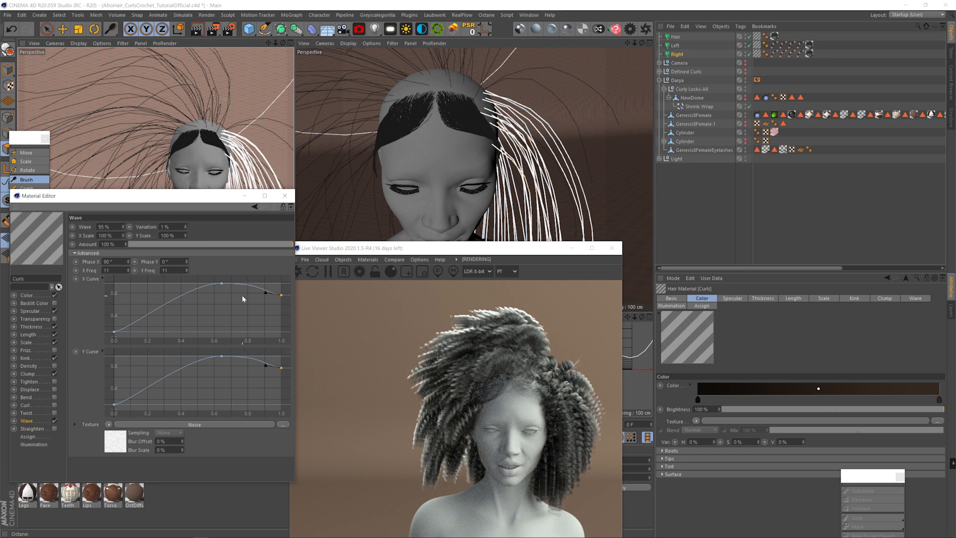
Set the Left hair object's hair count to 40000.
{"action": "left_click", "coordinate": [675, 46]}
{"action": "left_click", "coordinate": [689, 324]}
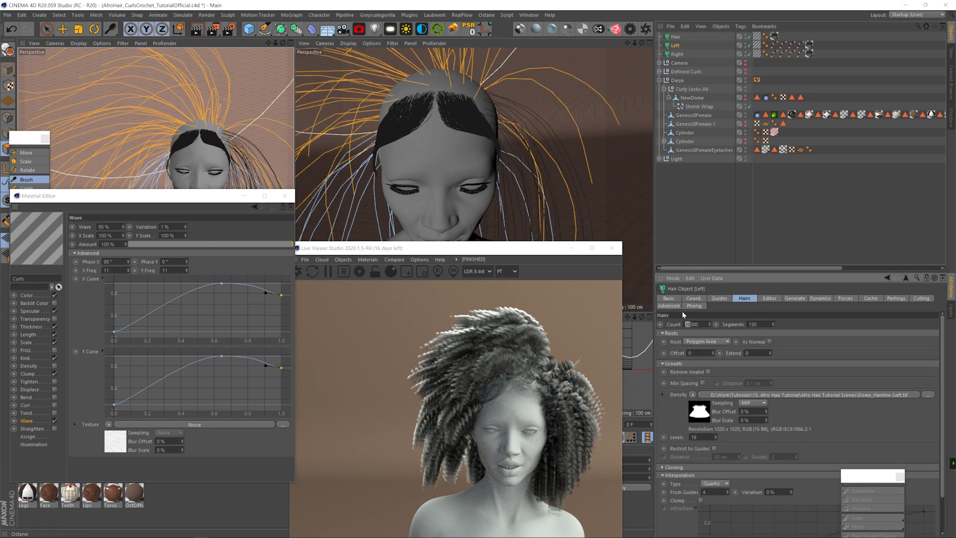
{"action": "type", "text": "40000"}
{"action": "key", "text": "Return"}
Examine the volume and coverage of the Left curls from several sides in the live render.
{"action": "key", "text": "3"}
{"action": "left_click_drag", "start_coordinate": [222, 162], "coordinate": [150, 158]}
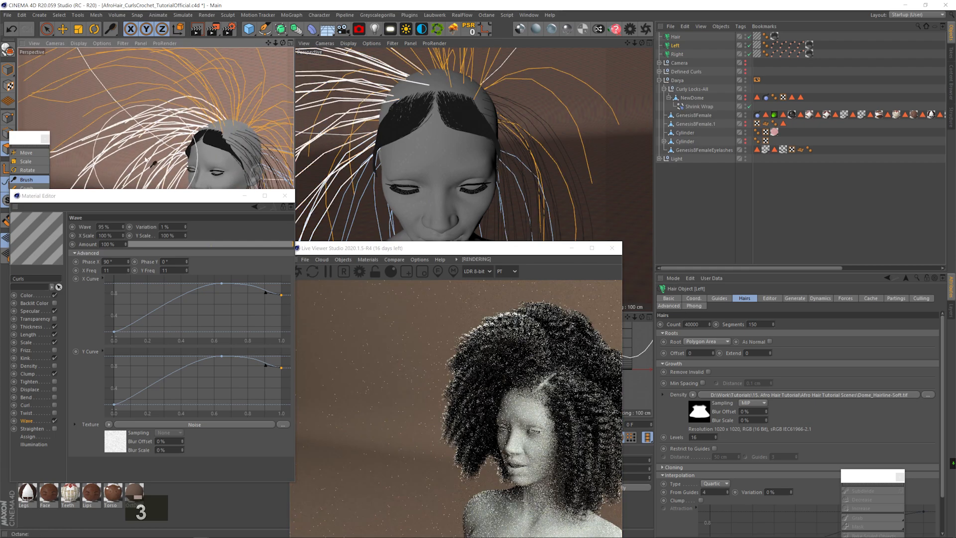
{"action": "key", "text": "2"}
{"action": "left_click_drag", "start_coordinate": [131, 154], "coordinate": [114, 153]}
{"action": "key", "text": "1"}
{"action": "left_click_drag", "start_coordinate": [150, 149], "coordinate": [249, 222]}
{"action": "key", "text": "3"}
{"action": "key", "text": "3"}
{"action": "key", "text": "2"}
{"action": "left_click_drag", "start_coordinate": [164, 155], "coordinate": [151, 155]}
{"action": "key", "text": "1"}
{"action": "left_click_drag", "start_coordinate": [149, 162], "coordinate": [170, 119]}
{"action": "key", "text": "3"}
{"action": "key", "text": "1"}
Move the material editor aside, pick the outer Left hair guides behind the model with Live Selection and brush them.
{"action": "left_click_drag", "start_coordinate": [75, 196], "coordinate": [100, 363]}
{"action": "left_click", "coordinate": [55, 295]}
{"action": "key", "text": "3"}
{"action": "left_click_drag", "start_coordinate": [183, 103], "coordinate": [238, 77]}
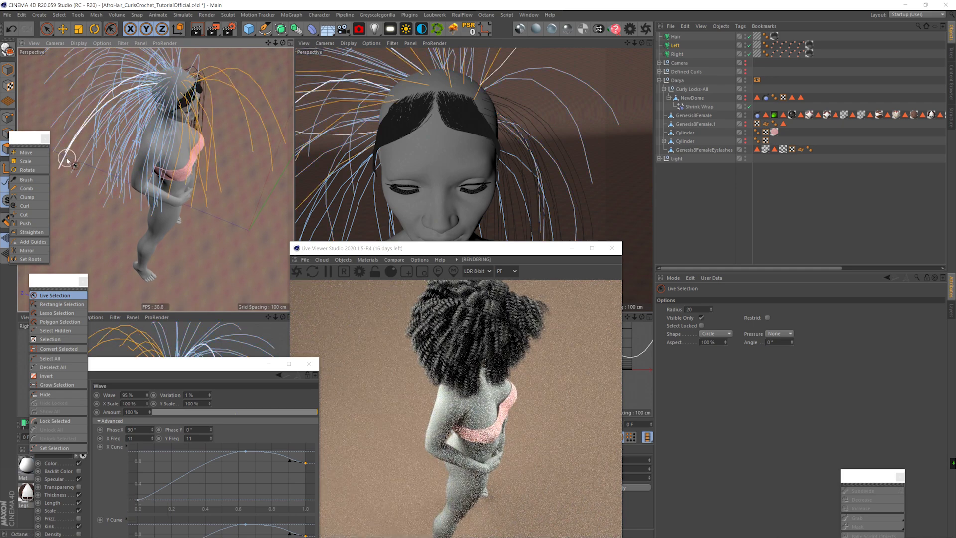
{"action": "left_click", "coordinate": [26, 180]}
{"action": "key", "text": "3"}
{"action": "mouse_move", "coordinate": [209, 141]}
{"action": "left_mouse_down"}
{"action": "mouse_move", "coordinate": [194, 111]}
{"action": "mouse_move", "coordinate": [237, 88]}
{"action": "mouse_move", "coordinate": [84, 142]}
{"action": "mouse_move", "coordinate": [120, 149]}
{"action": "mouse_move", "coordinate": [112, 159]}
{"action": "left_mouse_up"}
{"action": "key", "text": "3"}
{"action": "key", "text": "3"}
Select all guides of the Left hair and trim them with the Cut tool from several sides.
{"action": "left_click", "coordinate": [24, 214]}
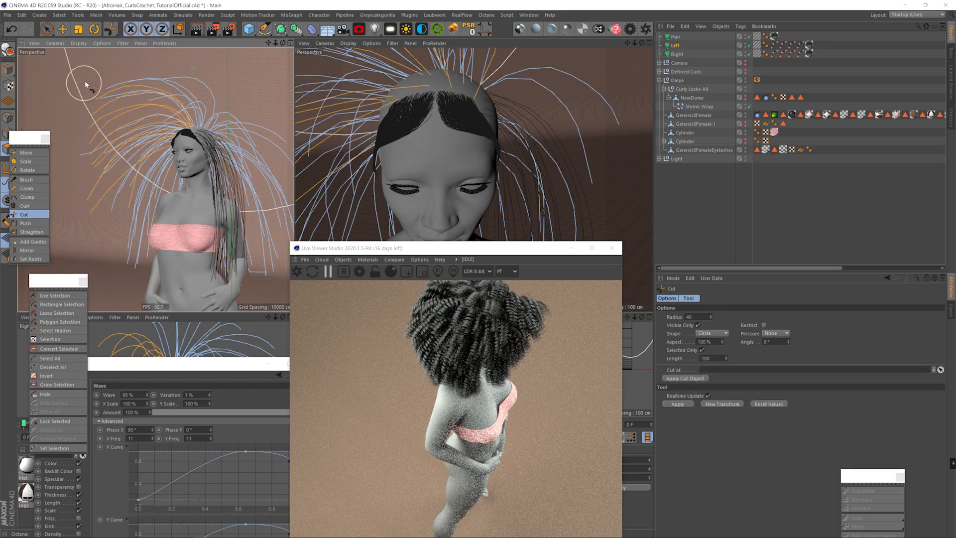
{"action": "key", "text": "3"}
{"action": "left_click_drag", "start_coordinate": [85, 230], "coordinate": [127, 234]}
{"action": "key", "text": "ctrl+a"}
{"action": "key", "text": "3"}
{"action": "left_click_drag", "start_coordinate": [91, 130], "coordinate": [144, 244]}
{"action": "key", "text": "3"}
{"action": "mouse_move", "coordinate": [145, 288]}
{"action": "left_mouse_down"}
{"action": "mouse_move", "coordinate": [178, 304]}
{"action": "mouse_move", "coordinate": [214, 211]}
{"action": "left_mouse_up"}
{"action": "key", "text": "3"}
Refine the trimmed Left hair guides with the Brush and save the scene.
{"action": "left_click", "coordinate": [26, 179]}
{"action": "key", "text": "3"}
{"action": "mouse_move", "coordinate": [119, 170]}
{"action": "left_mouse_down"}
{"action": "mouse_move", "coordinate": [207, 279]}
{"action": "mouse_move", "coordinate": [185, 240]}
{"action": "left_mouse_up"}
{"action": "key", "text": "ctrl+s"}
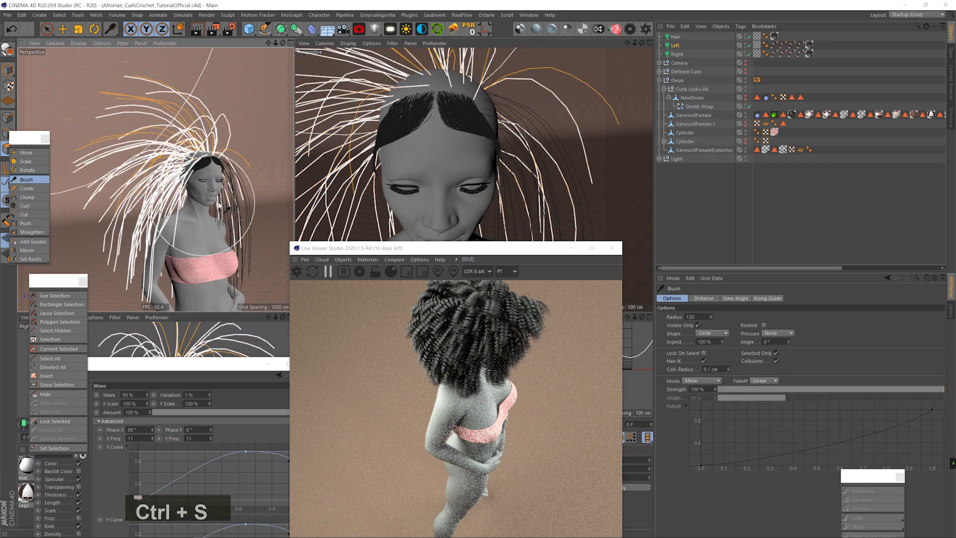
Restart the live render and examine the curls, parting and hairline up close.
{"action": "left_click", "coordinate": [296, 270]}
{"action": "key", "text": "2"}
{"action": "left_click_drag", "start_coordinate": [214, 192], "coordinate": [154, 180]}
{"action": "key", "text": "3"}
{"action": "key", "text": "3"}
{"action": "scroll", "coordinate": [223, 181], "scroll_direction": "up", "scroll_amount": 3}
{"action": "key", "text": "3"}
Disable Length in the Babyhair material and set its root and tip thickness to 0.006 cm.
{"action": "left_click_drag", "start_coordinate": [101, 369], "coordinate": [161, 397]}
{"action": "left_click", "coordinate": [72, 468]}
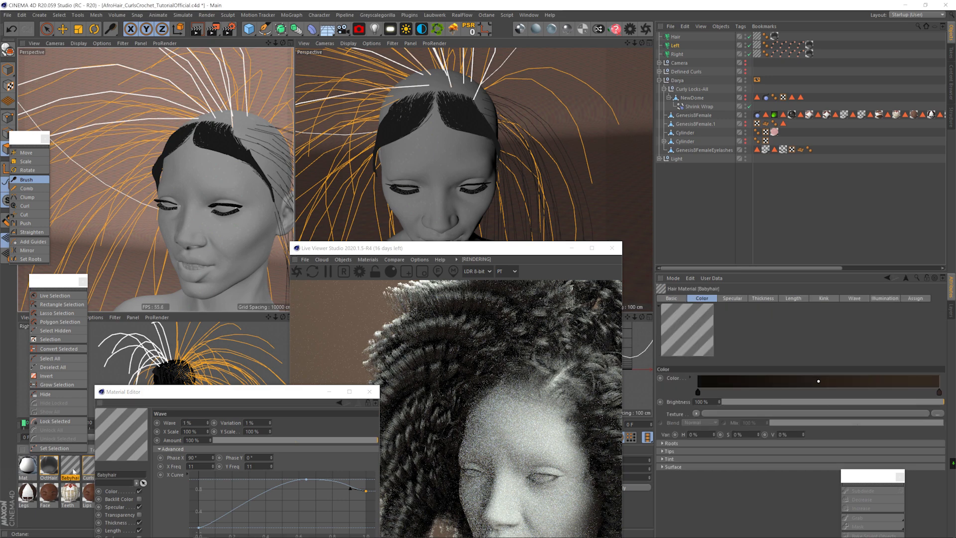
{"action": "left_click", "coordinate": [112, 530]}
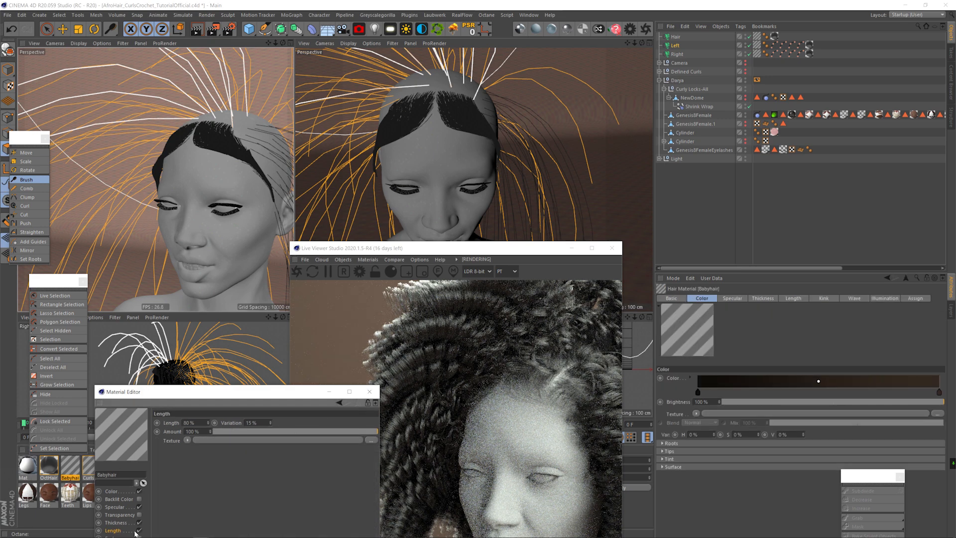
{"action": "left_click", "coordinate": [118, 523]}
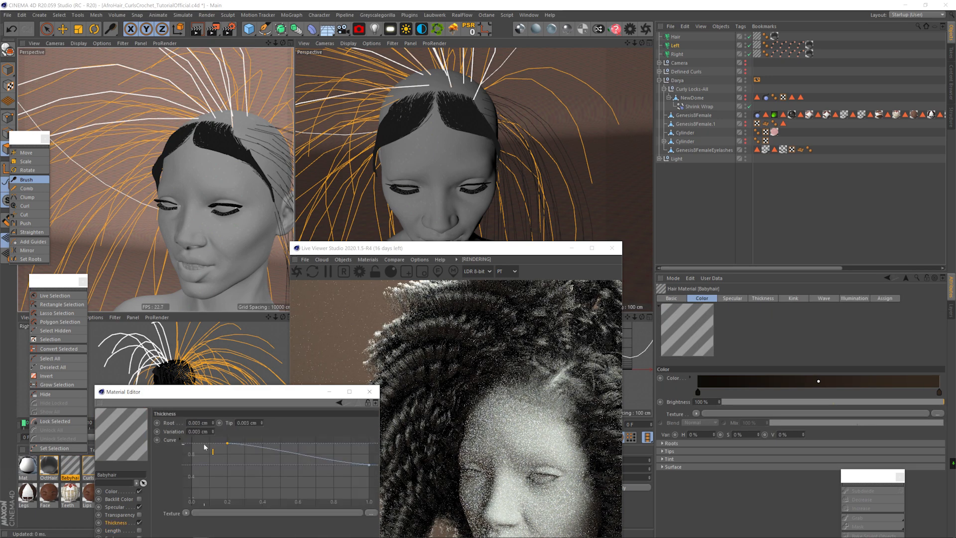
{"action": "key", "text": "BackSpace"}
{"action": "type", "text": "6"}
{"action": "key", "text": "Tab"}
{"action": "type", "text": ".0"}
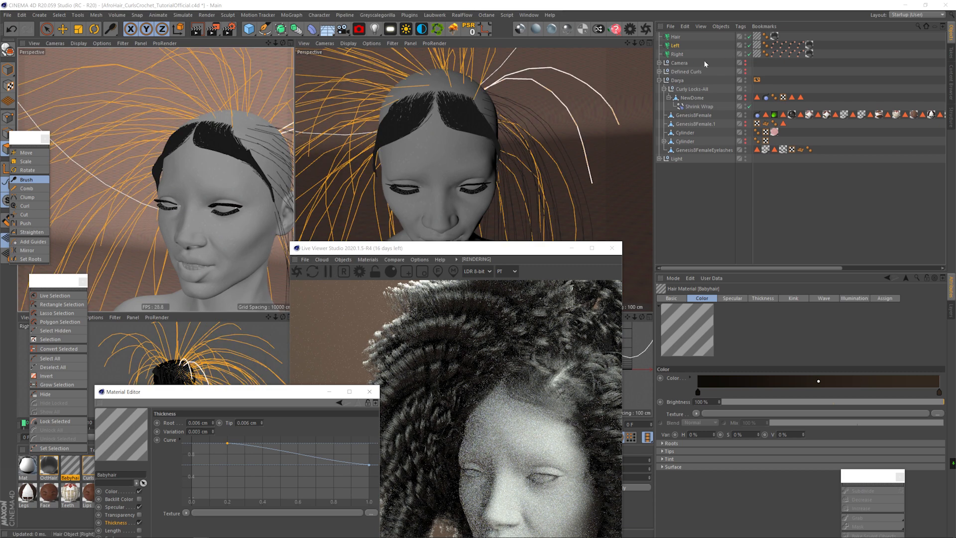
Set the Babyhair root and tip thickness to 0.012 cm and disable the Left hair object to check the hairline in the render.
{"action": "left_click", "coordinate": [676, 37], "text": "ctrl"}
{"action": "left_click_drag", "start_coordinate": [456, 191], "coordinate": [438, 130]}
{"action": "left_click_drag", "start_coordinate": [164, 199], "coordinate": [239, 169]}
{"action": "left_click", "coordinate": [749, 45]}
{"action": "left_click", "coordinate": [327, 271]}
{"action": "left_click", "coordinate": [88, 467]}
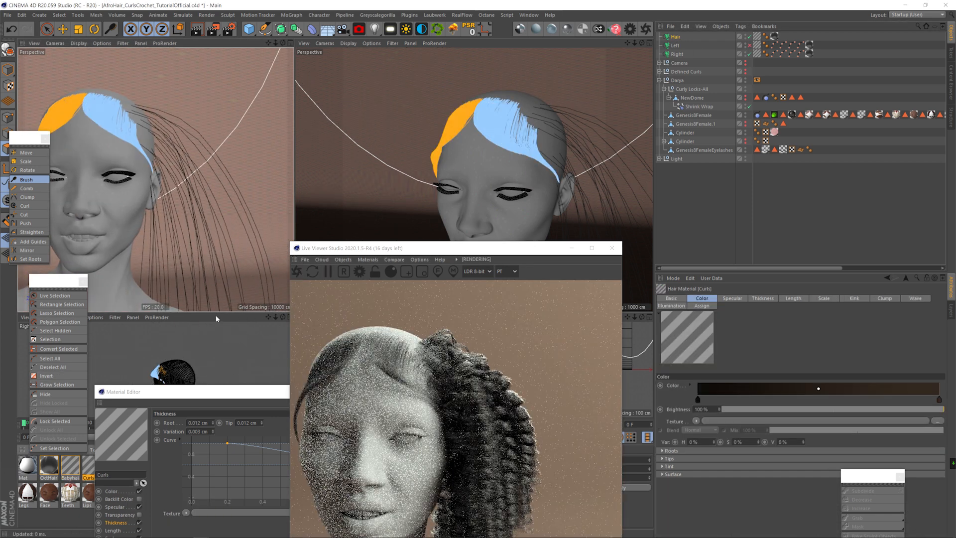
{"action": "mouse_move", "coordinate": [134, 149]}
{"action": "left_mouse_down"}
{"action": "mouse_move", "coordinate": [126, 156]}
{"action": "mouse_move", "coordinate": [134, 198]}
{"action": "mouse_move", "coordinate": [121, 145]}
{"action": "mouse_move", "coordinate": [88, 154]}
{"action": "left_mouse_up"}
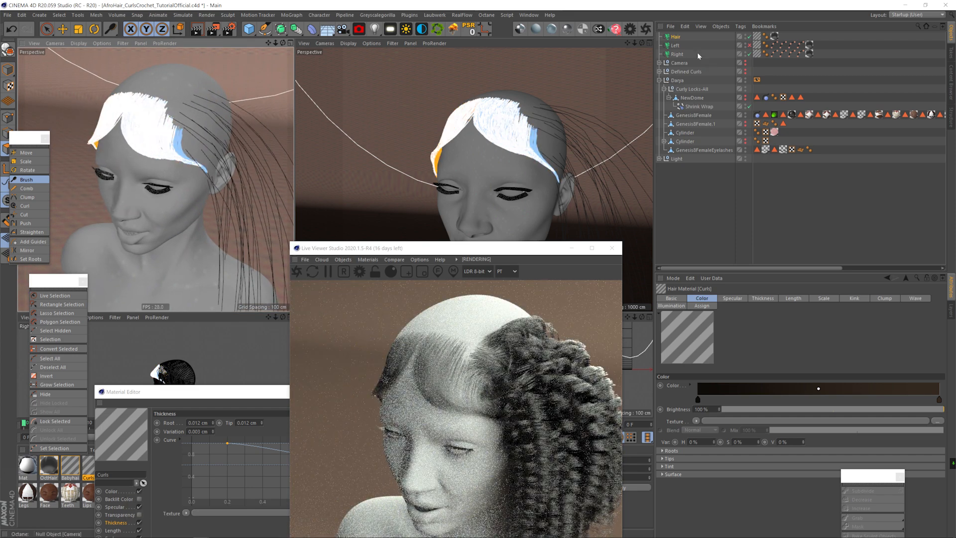
Set the guide count of the baby hair object named Hair to 1200.
{"action": "left_click", "coordinate": [675, 36]}
{"action": "left_click", "coordinate": [726, 299]}
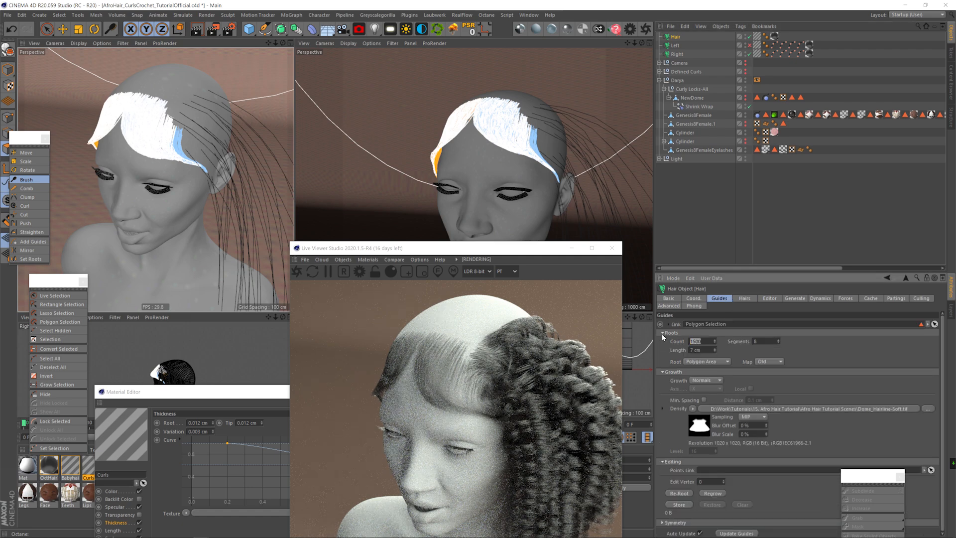
{"action": "type", "text": "1200"}
{"action": "key", "text": "Return"}
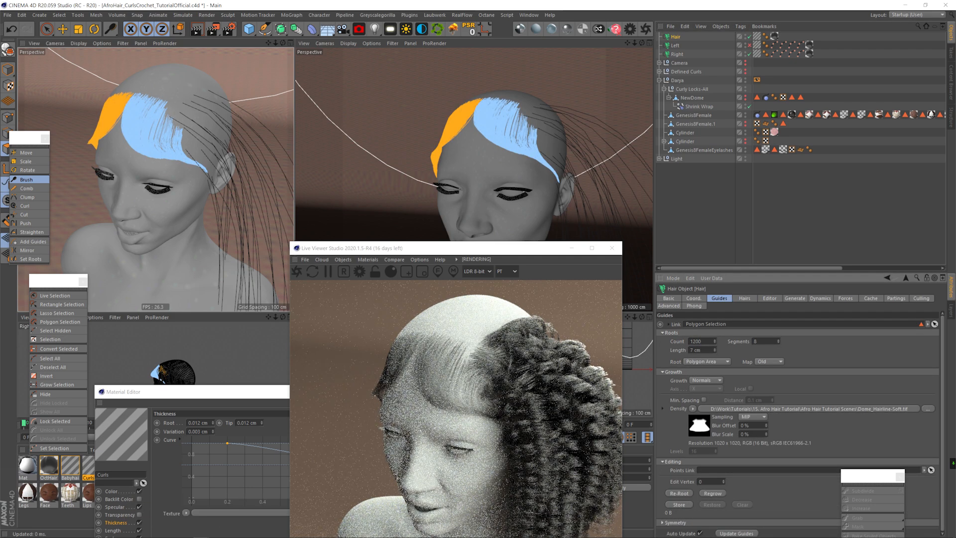
Set the guide count of the baby hair object named Hair to 1000.
{"action": "type", "text": "1000"}
{"action": "key", "text": "Return"}
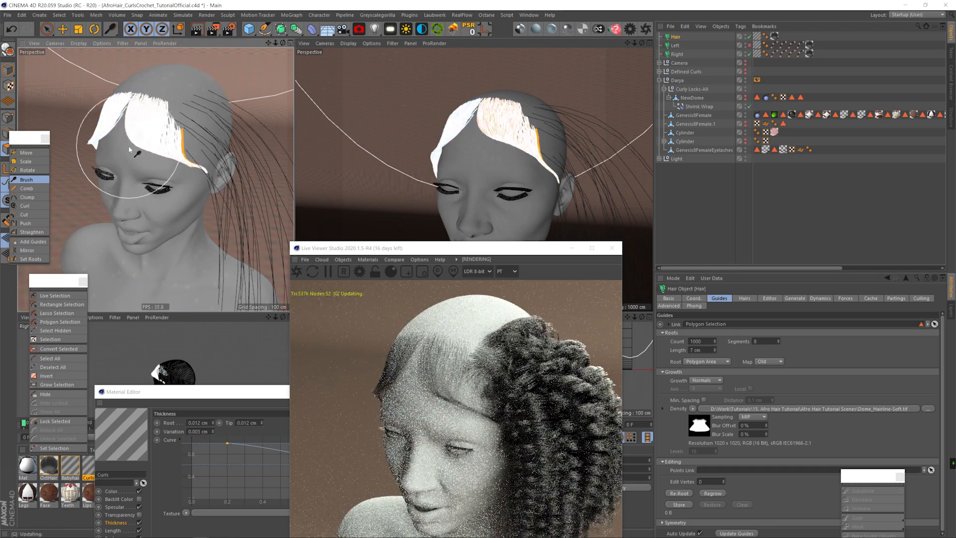
{"action": "left_click_drag", "start_coordinate": [222, 216], "coordinate": [186, 109]}
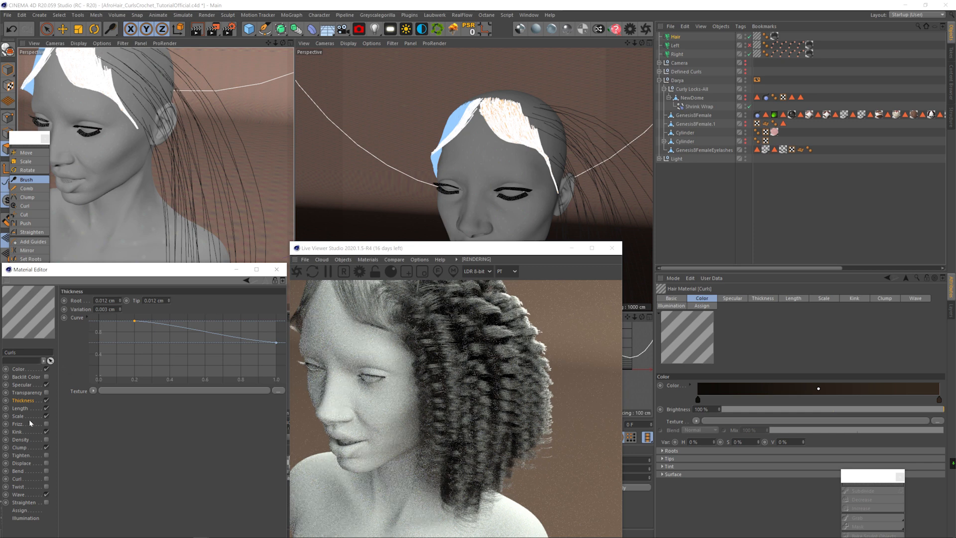
Add a Noise texture to the Curls material's Kink, with low clip 24% and high clip 69%.
{"action": "left_click", "coordinate": [21, 430]}
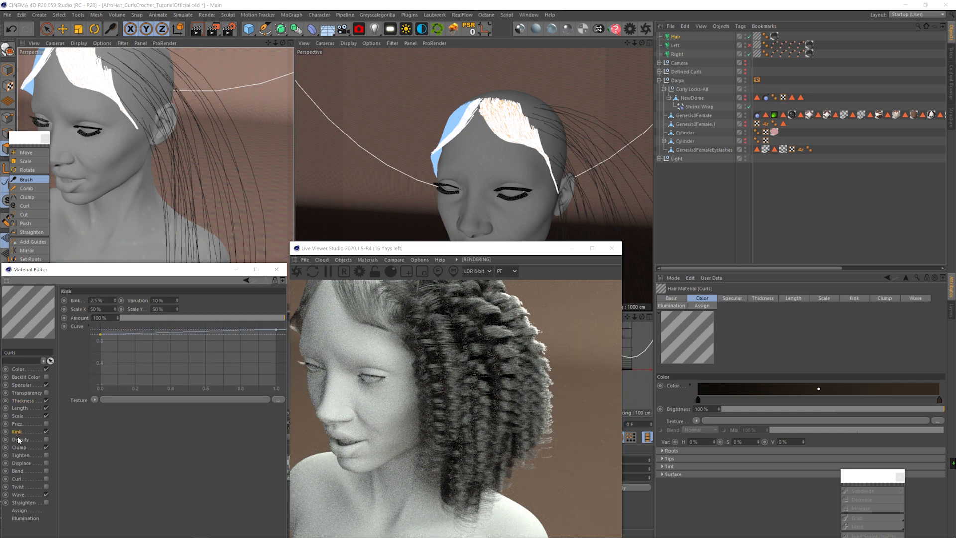
{"action": "left_click", "coordinate": [94, 399]}
{"action": "left_click", "coordinate": [120, 280]}
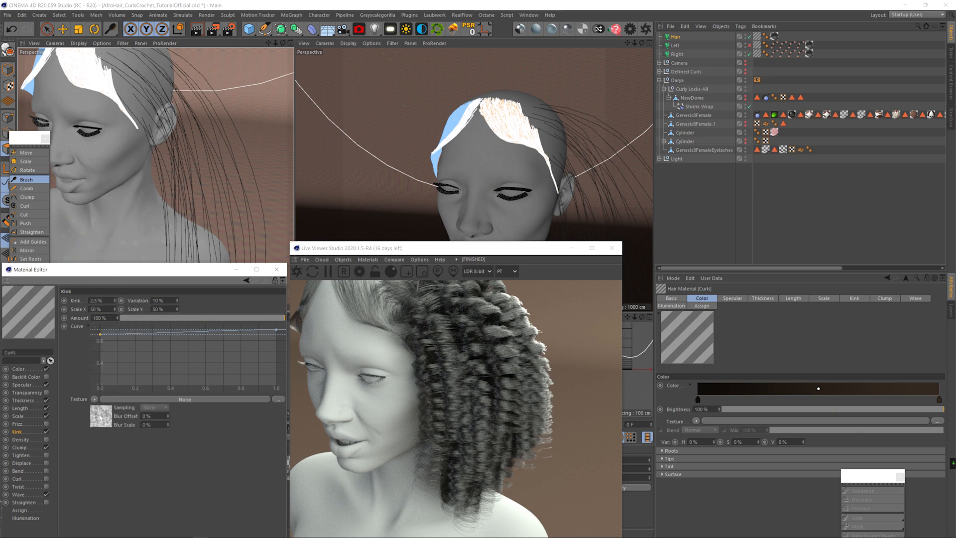
{"action": "left_click", "coordinate": [101, 417]}
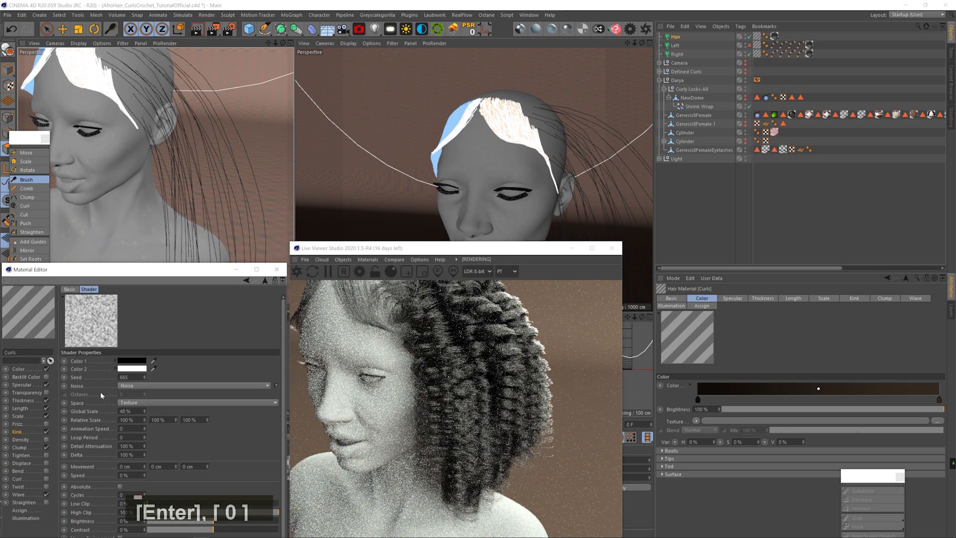
{"action": "left_click", "coordinate": [239, 515]}
{"action": "left_click", "coordinate": [179, 503]}
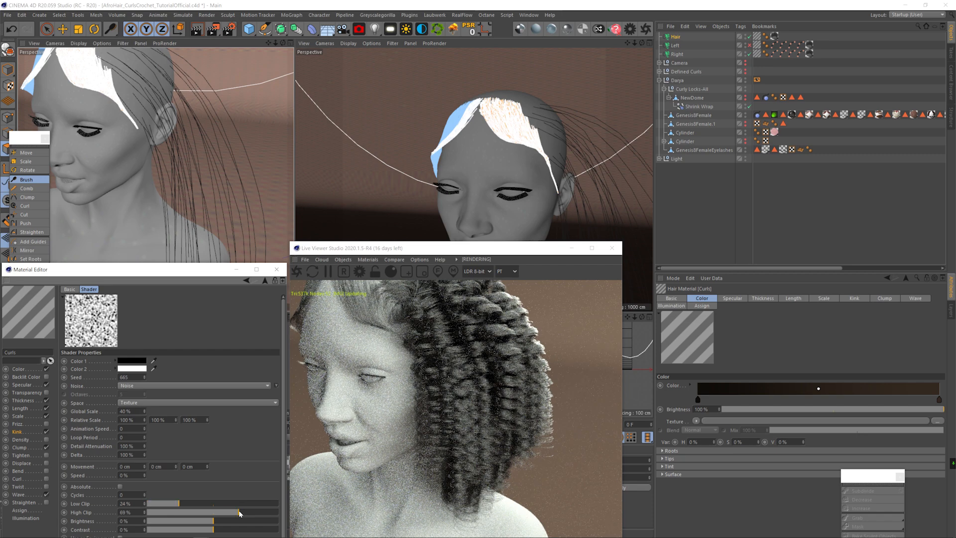
{"action": "left_click", "coordinate": [266, 281]}
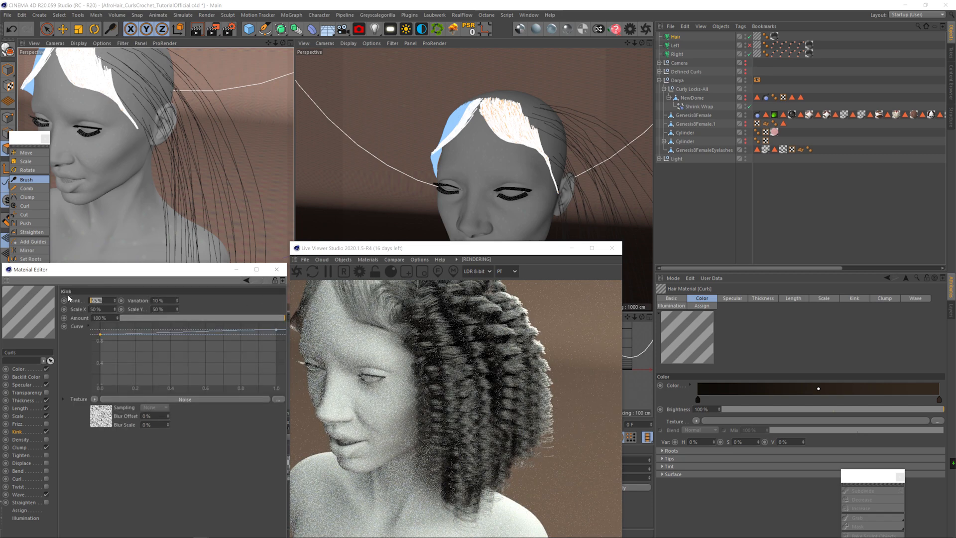
Set the Curls material's Kink to 3%, after trying 10%.
{"action": "type", "text": "10"}
{"action": "key", "text": "Return"}
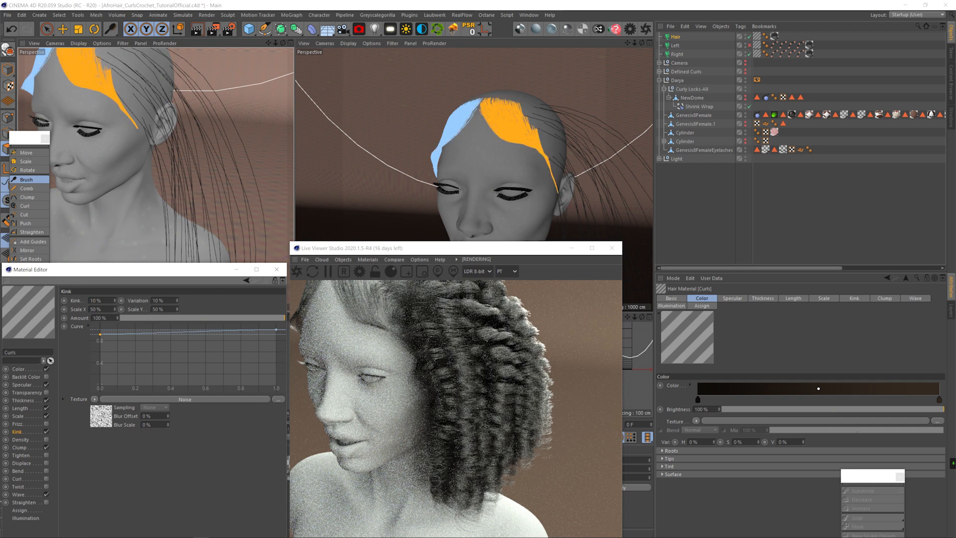
{"action": "type", "text": "3"}
{"action": "key", "text": "Return"}
{"action": "key", "text": "2"}
{"action": "left_click_drag", "start_coordinate": [112, 118], "coordinate": [136, 103]}
{"action": "key", "text": "3"}
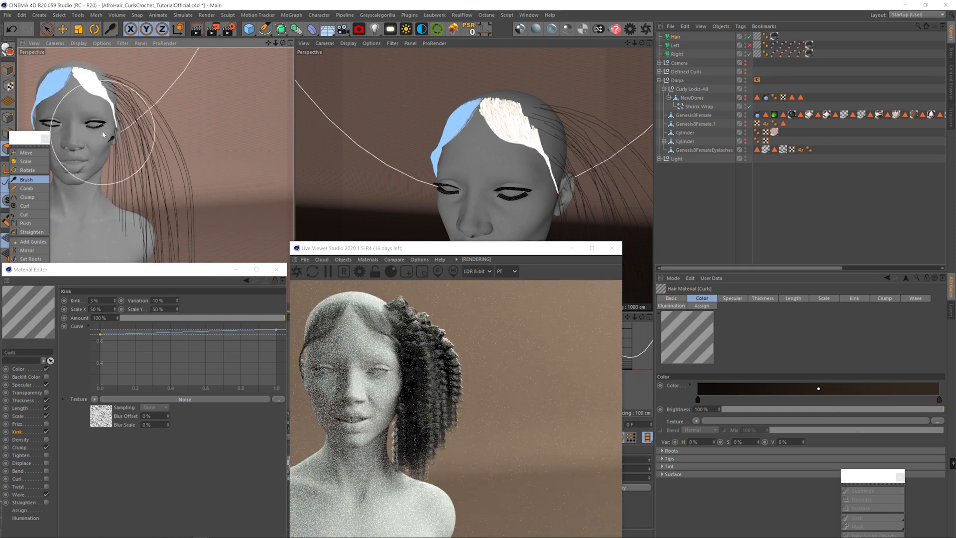
Recall the last saved hair selection of the Right hair object and brush the selected outer guides outward.
{"action": "left_click", "coordinate": [800, 53]}
{"action": "left_click", "coordinate": [677, 297]}
{"action": "left_click", "coordinate": [30, 197]}
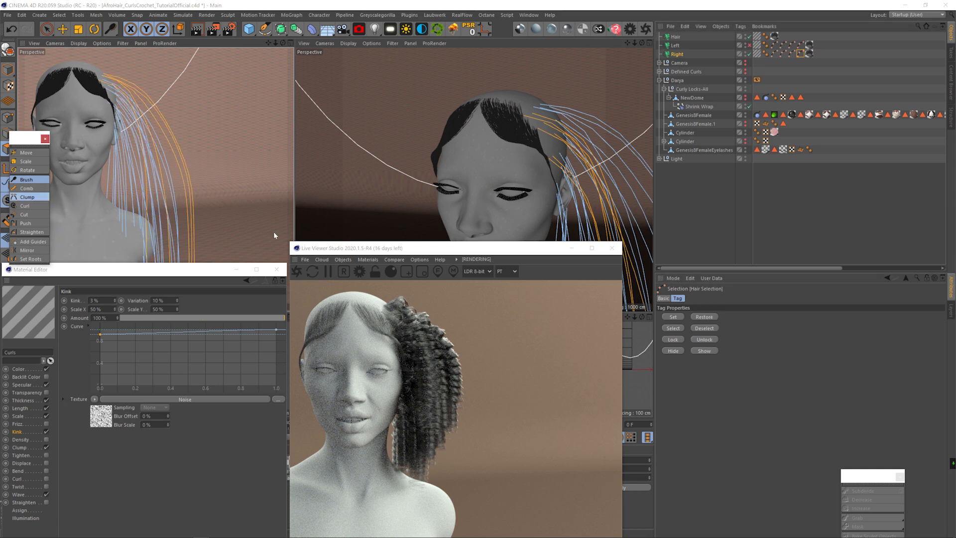
{"action": "scroll", "coordinate": [149, 150], "scroll_direction": "down", "scroll_amount": 3}
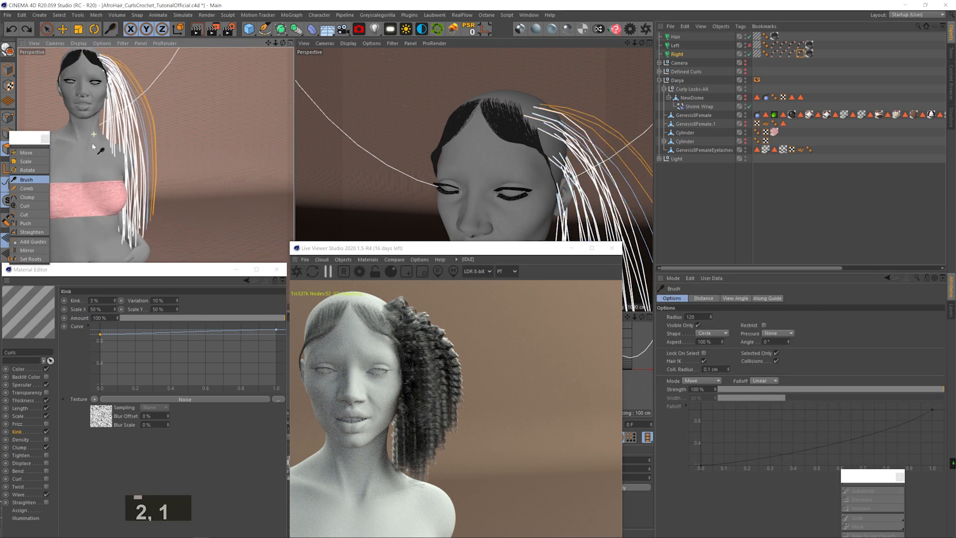
{"action": "left_click", "coordinate": [27, 188]}
{"action": "mouse_move", "coordinate": [702, 371]}
{"action": "left_mouse_down"}
{"action": "mouse_move", "coordinate": [691, 391]}
{"action": "mouse_move", "coordinate": [697, 378]}
{"action": "left_mouse_up"}
{"action": "left_click", "coordinate": [26, 179]}
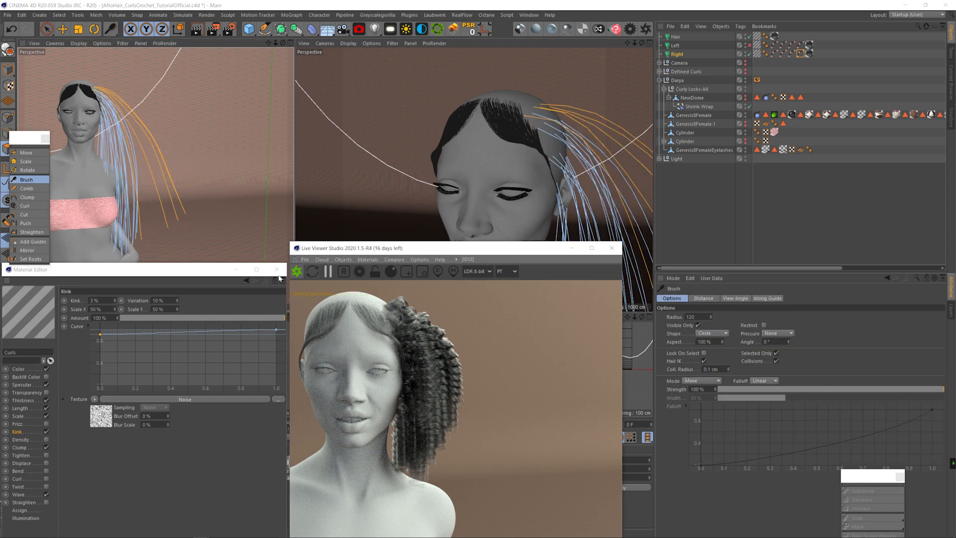
Set the hair count of the Right hair object to 10000.
{"action": "key", "text": "1"}
{"action": "left_click_drag", "start_coordinate": [161, 196], "coordinate": [197, 214]}
{"action": "key", "text": "3"}
{"action": "left_click_drag", "start_coordinate": [196, 214], "coordinate": [204, 214]}
{"action": "left_click", "coordinate": [678, 54]}
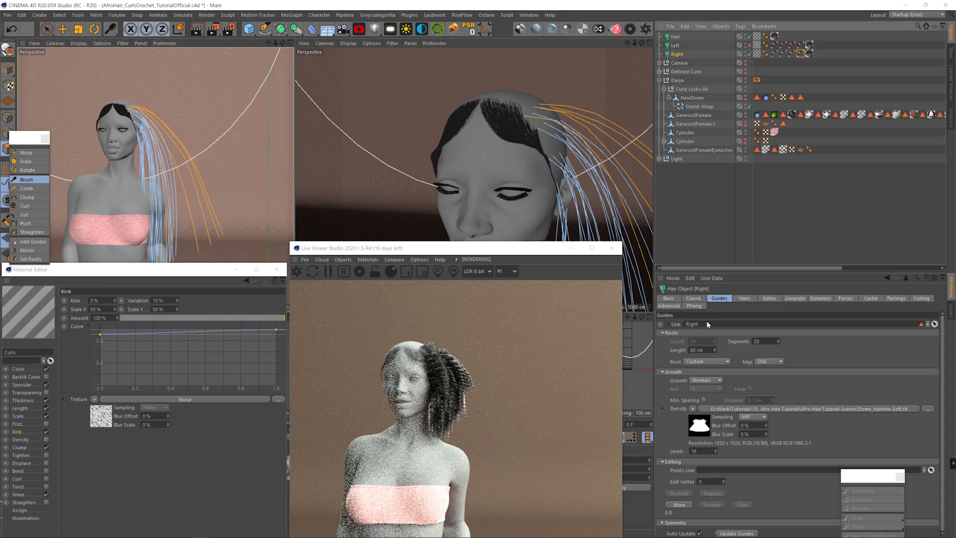
{"action": "left_click", "coordinate": [743, 298]}
{"action": "left_click_drag", "start_coordinate": [701, 324], "coordinate": [653, 323]}
{"action": "type", "text": "10000"}
{"action": "key", "text": "Return"}
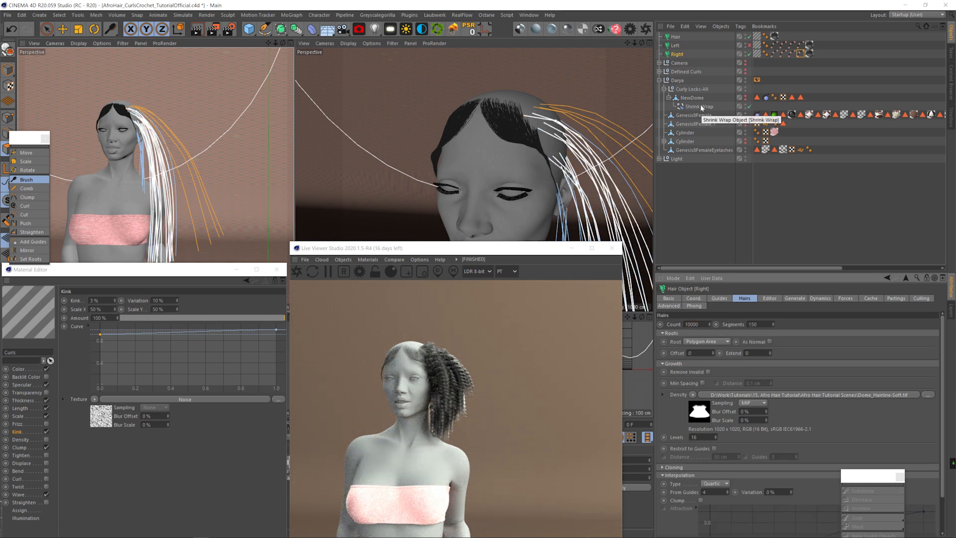
Switch to the Move tool, re-enable the Left hair object and close the Material Editor.
{"action": "key", "text": "2"}
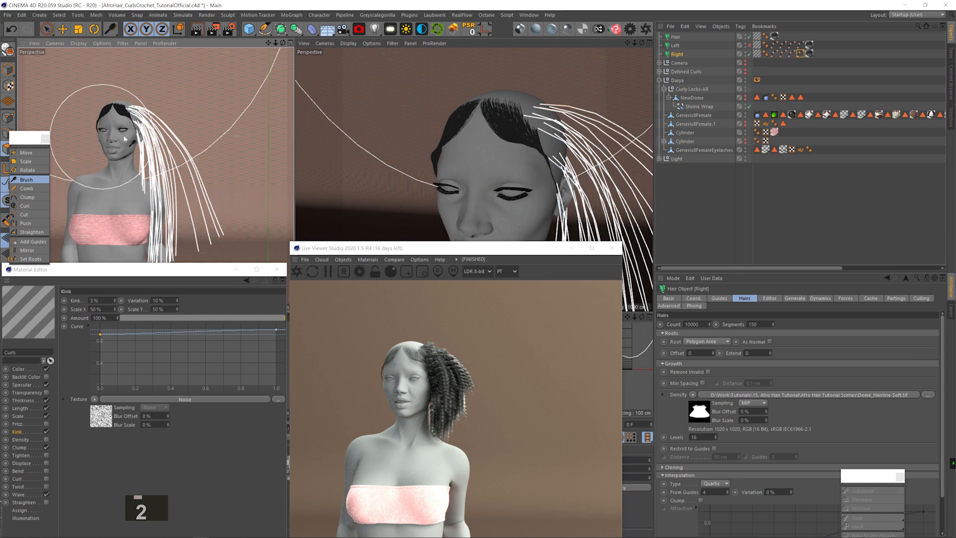
{"action": "left_click", "coordinate": [62, 28]}
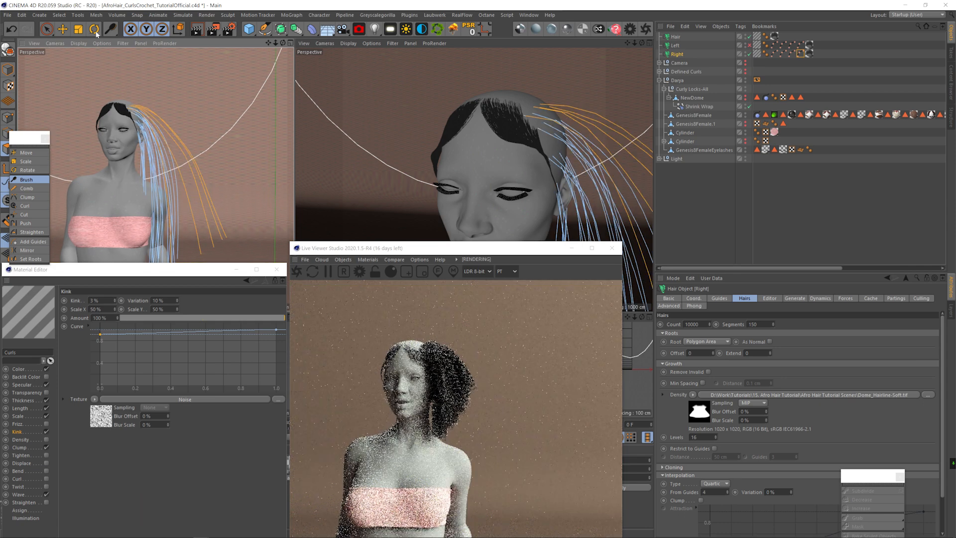
{"action": "key", "text": "2"}
{"action": "left_click_drag", "start_coordinate": [76, 177], "coordinate": [146, 139]}
{"action": "key", "text": "1"}
{"action": "key", "text": "3"}
{"action": "key", "text": "1"}
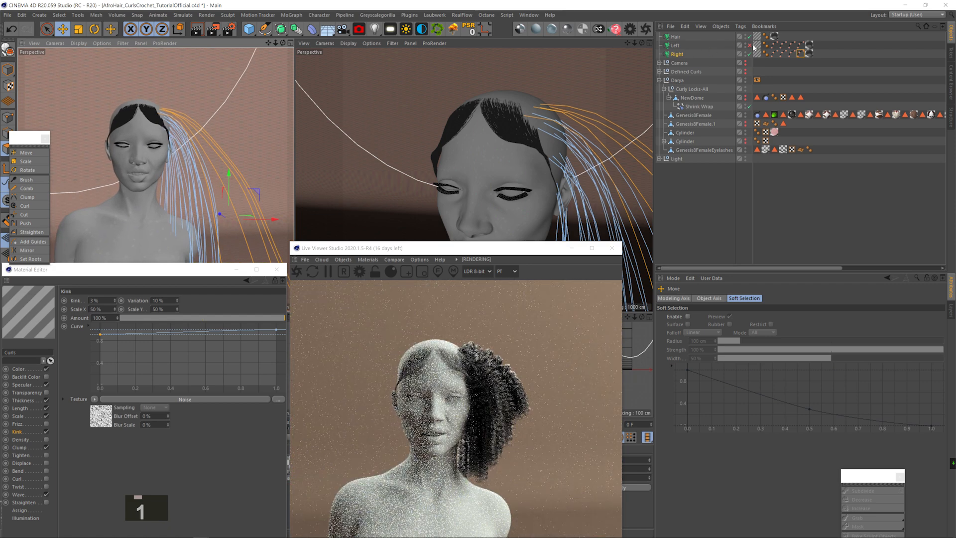
{"action": "left_click", "coordinate": [749, 46]}
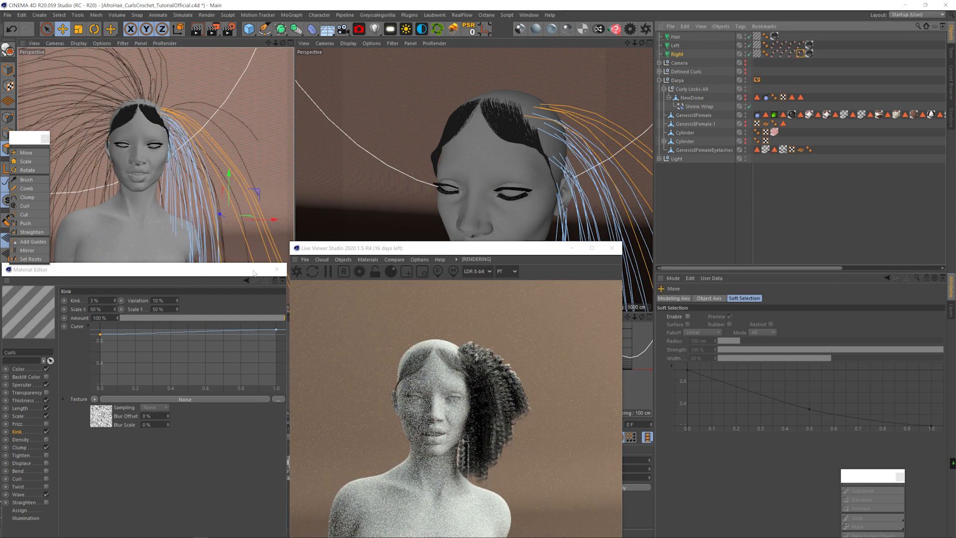
{"action": "left_click", "coordinate": [277, 269]}
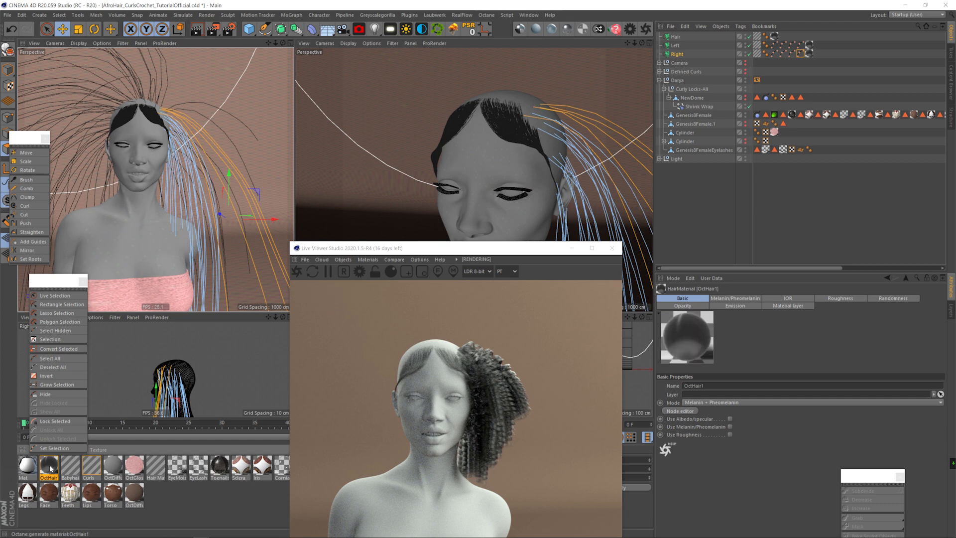
Duplicate the OctHair1 material for the hairline hair and rename the Hair object as BabyHAir.
{"action": "left_click_drag", "start_coordinate": [51, 468], "coordinate": [63, 469], "text": "ctrl+alt"}
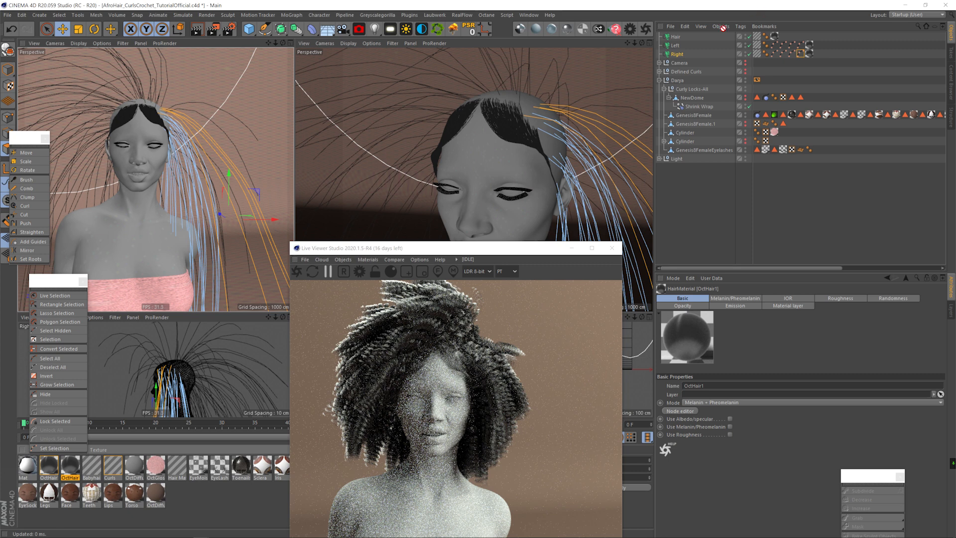
{"action": "double_click", "coordinate": [676, 37]}
{"action": "type", "text": "BabyHAir"}
{"action": "key", "text": "Return"}
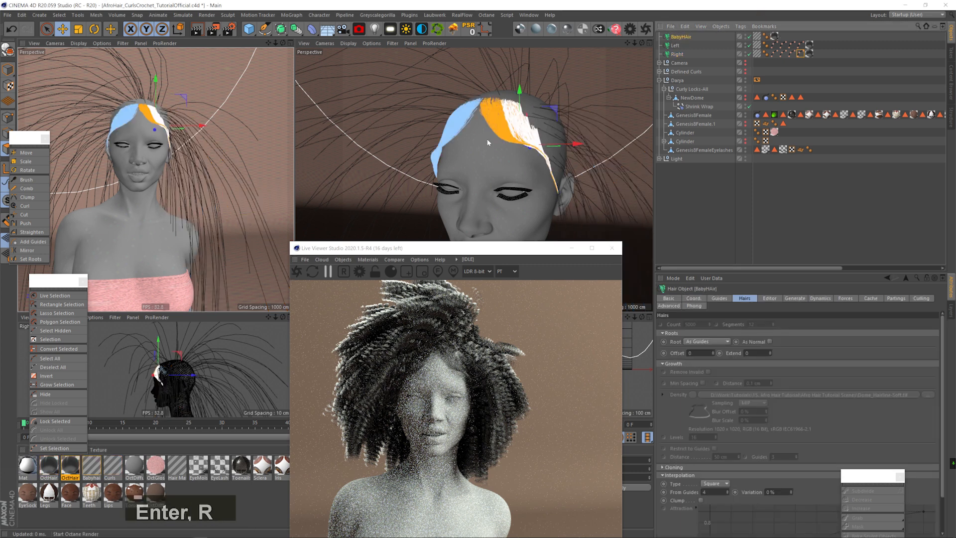
Open OctHair1 in the node editor and add a W Coordinate node wired to its Pheomelanin input.
{"action": "double_click", "coordinate": [48, 467]}
{"action": "left_click", "coordinate": [154, 167]}
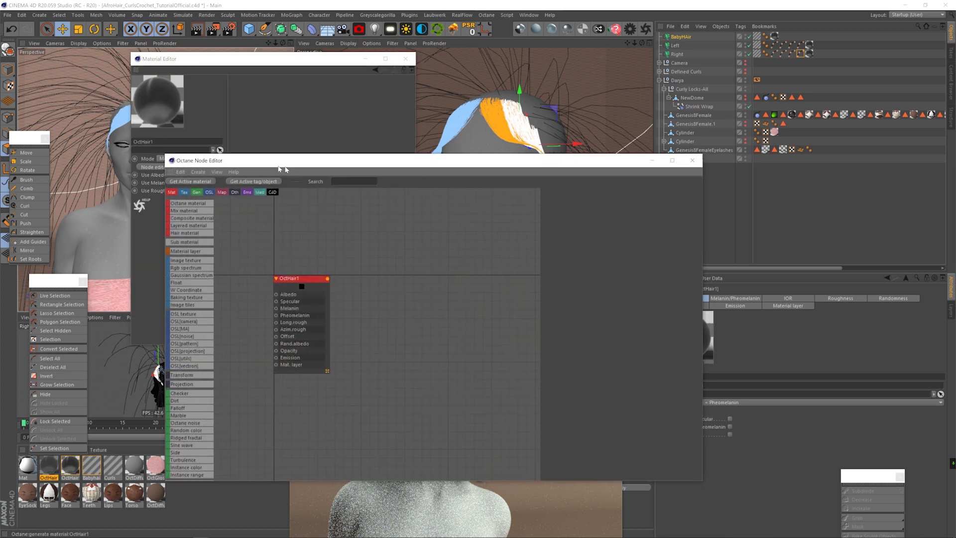
{"action": "left_click_drag", "start_coordinate": [291, 172], "coordinate": [147, 110]}
{"action": "left_click_drag", "start_coordinate": [54, 231], "coordinate": [168, 224]}
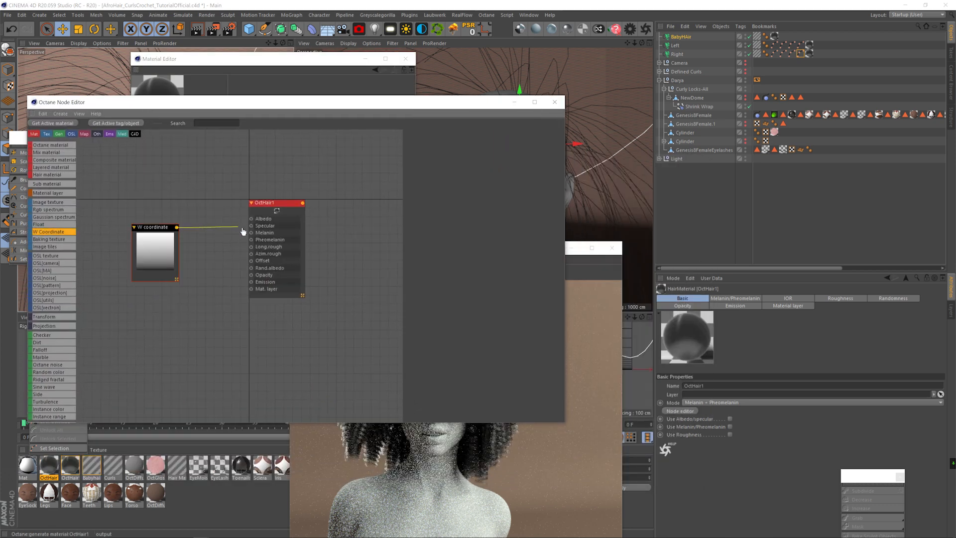
{"action": "left_click_drag", "start_coordinate": [253, 241], "coordinate": [253, 240]}
{"action": "left_click_drag", "start_coordinate": [146, 229], "coordinate": [110, 225]}
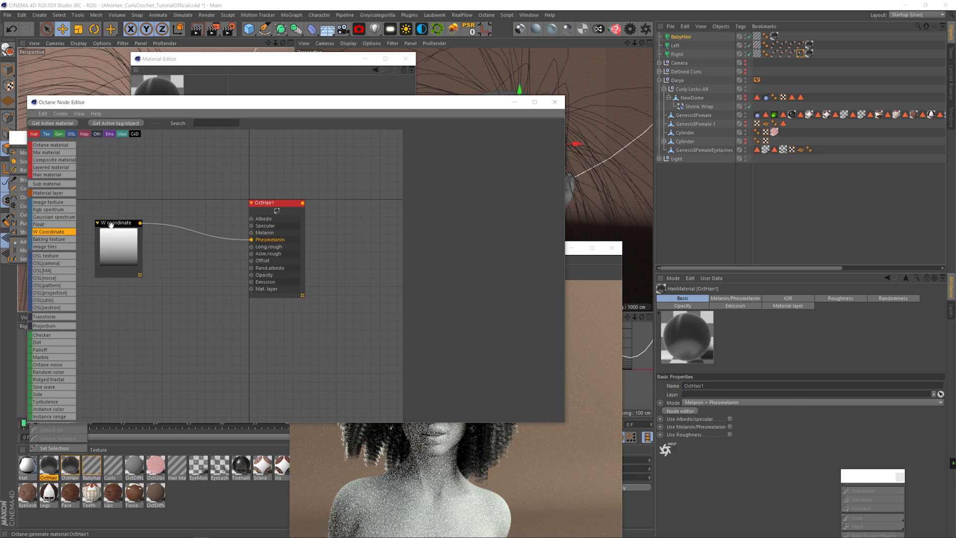
Insert an Octane gradient node after the W Coordinate node and connect it to Melanin instead of Pheomelanin.
{"action": "scroll", "coordinate": [51, 319], "scroll_direction": "down", "scroll_amount": 3}
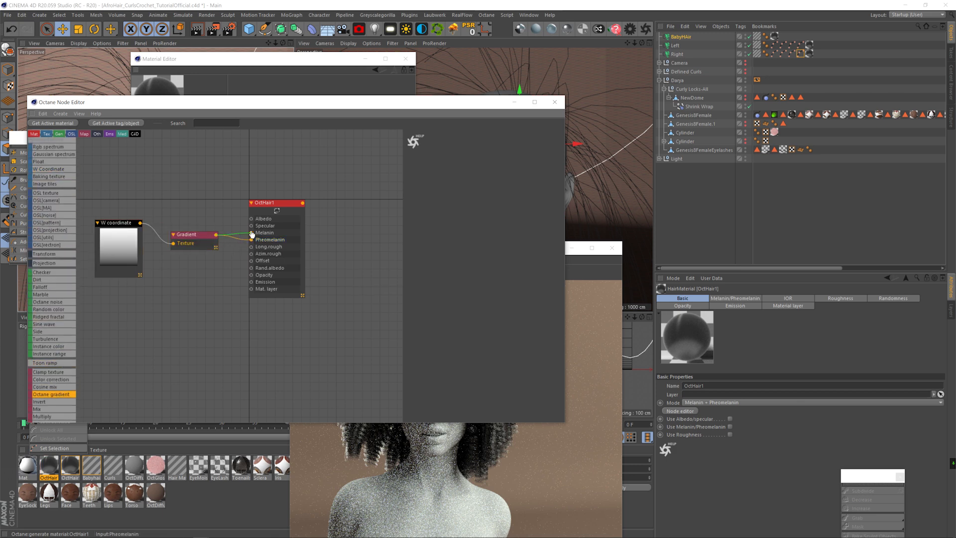
{"action": "left_click_drag", "start_coordinate": [412, 102], "coordinate": [247, 70]}
{"action": "left_click_drag", "start_coordinate": [448, 247], "coordinate": [498, 217]}
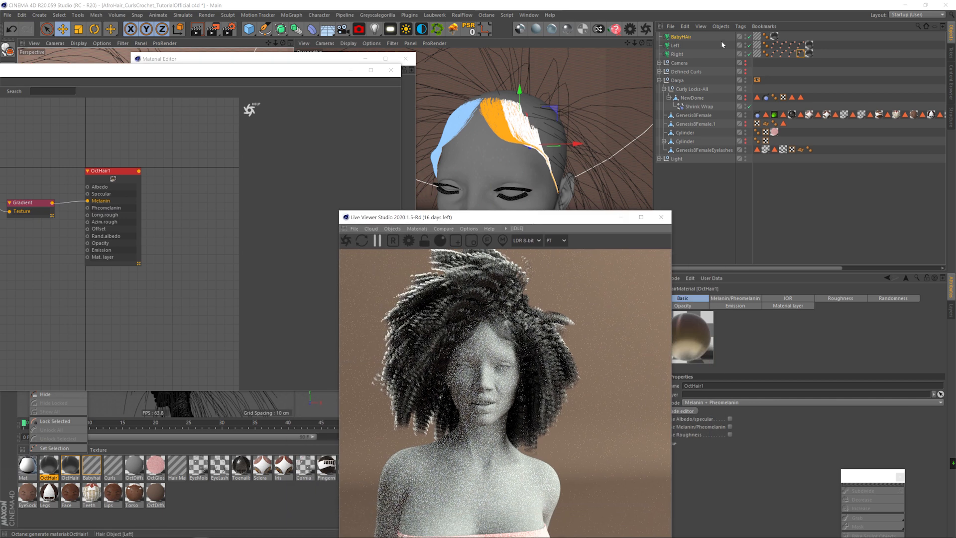
Reduce the Right hair object's hair count to 2000 and disable the Left hair object for faster previews.
{"action": "left_click", "coordinate": [677, 55]}
{"action": "left_click_drag", "start_coordinate": [581, 219], "coordinate": [488, 199]}
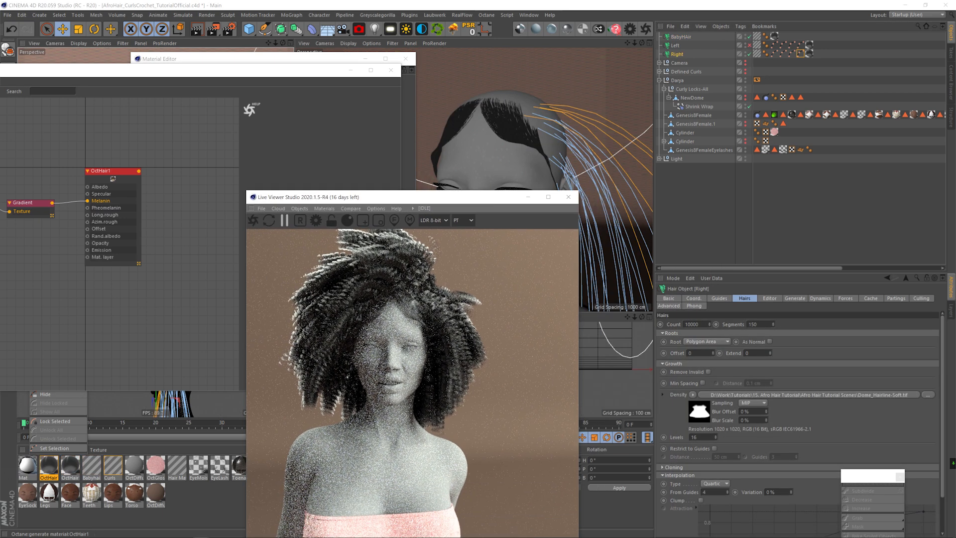
{"action": "double_click", "coordinate": [693, 324]}
{"action": "type", "text": "2000"}
{"action": "key", "text": "Return"}
Move the Melanin gradient's black knot to about 79.5% and lighten its color to light grey.
{"action": "left_click_drag", "start_coordinate": [147, 71], "coordinate": [219, 43]}
{"action": "left_click_drag", "start_coordinate": [488, 197], "coordinate": [629, 159]}
{"action": "left_click_drag", "start_coordinate": [326, 45], "coordinate": [384, 49]}
{"action": "left_click", "coordinate": [159, 178]}
{"action": "left_click_drag", "start_coordinate": [419, 182], "coordinate": [503, 183]}
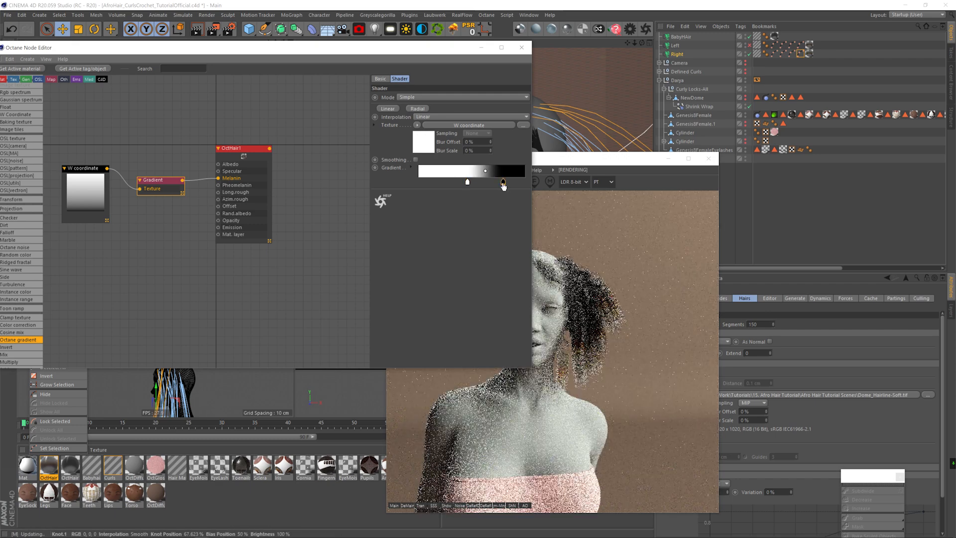
{"action": "double_click", "coordinate": [503, 182]}
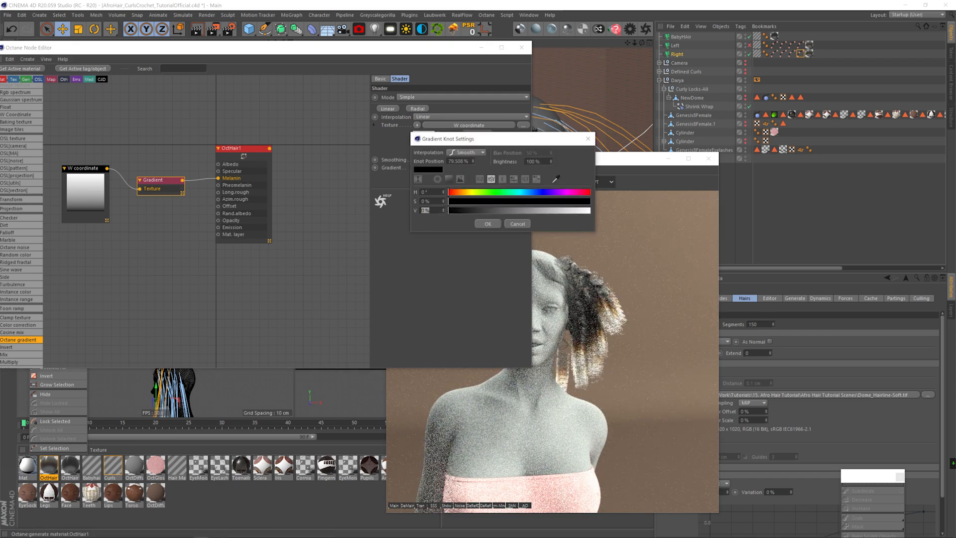
{"action": "type", "text": "100"}
{"action": "key", "text": "Return"}
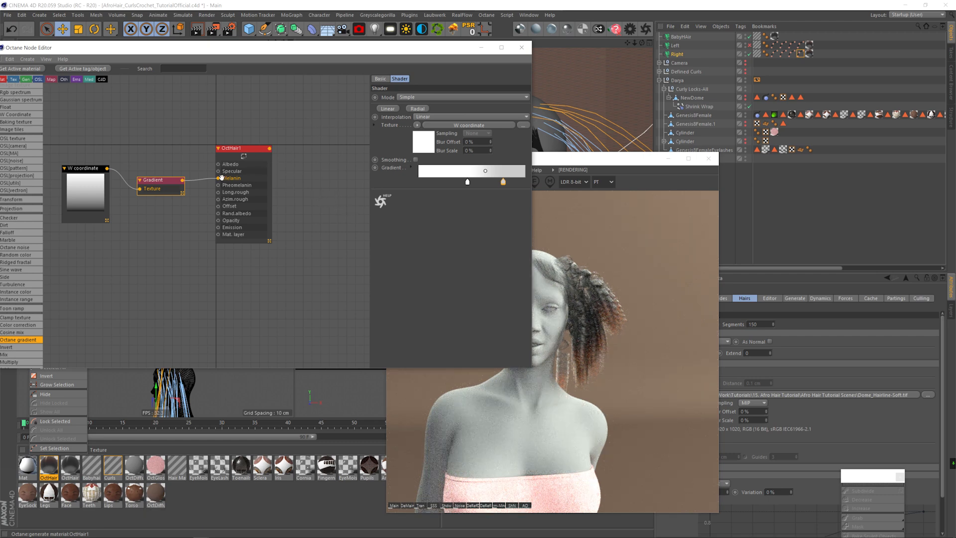
Set the OctHair1 material's Pheomelanin value to 1 and bring the live render into view.
{"action": "left_click", "coordinate": [246, 158]}
{"action": "left_click", "coordinate": [461, 227]}
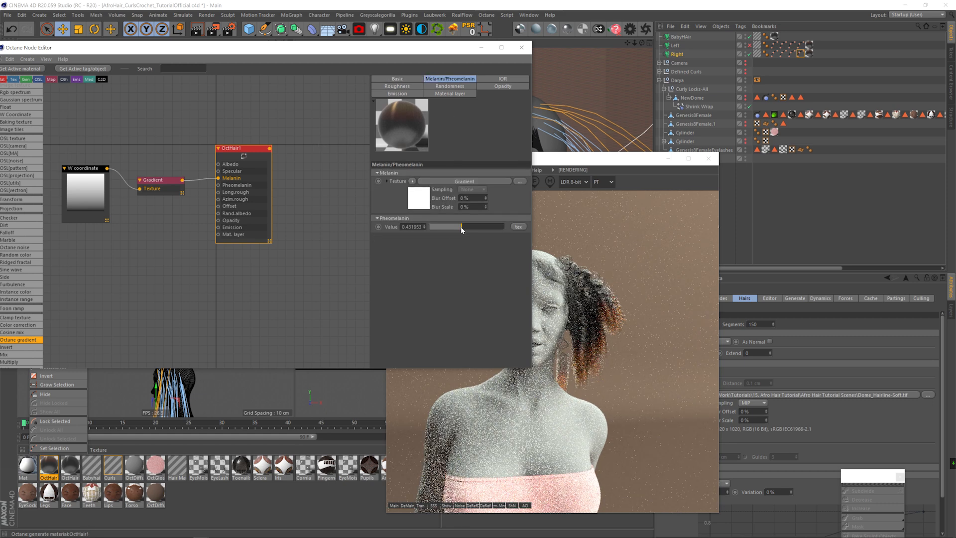
{"action": "left_click_drag", "start_coordinate": [458, 228], "coordinate": [503, 228]}
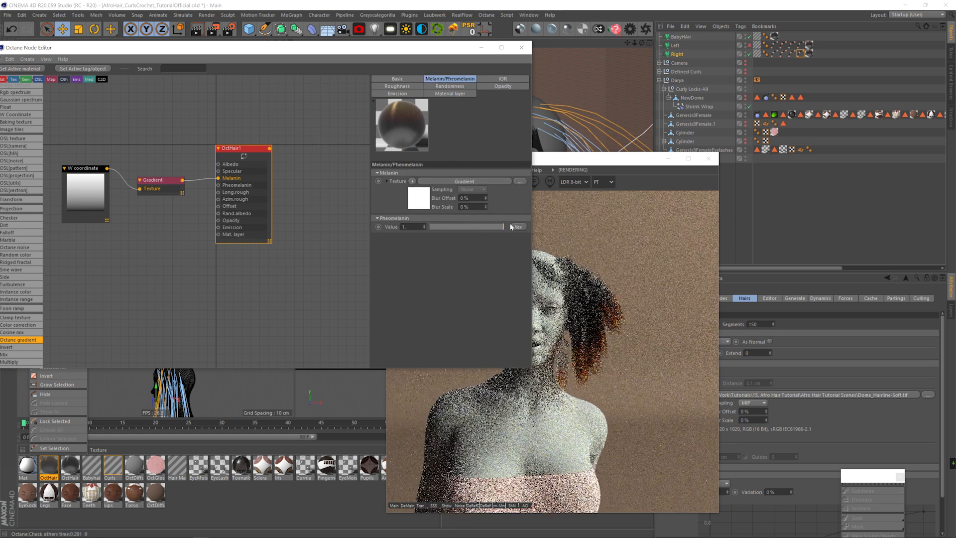
{"action": "left_click_drag", "start_coordinate": [597, 165], "coordinate": [534, 144]}
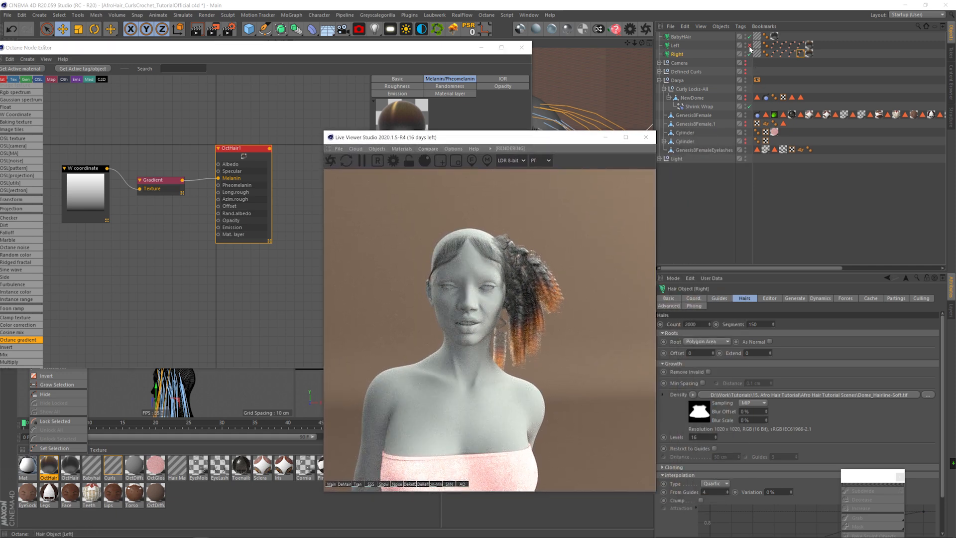
Restore the Right hair object's hair count to 10000 and re-enable the Left hair object.
{"action": "double_click", "coordinate": [697, 324]}
{"action": "type", "text": "10000"}
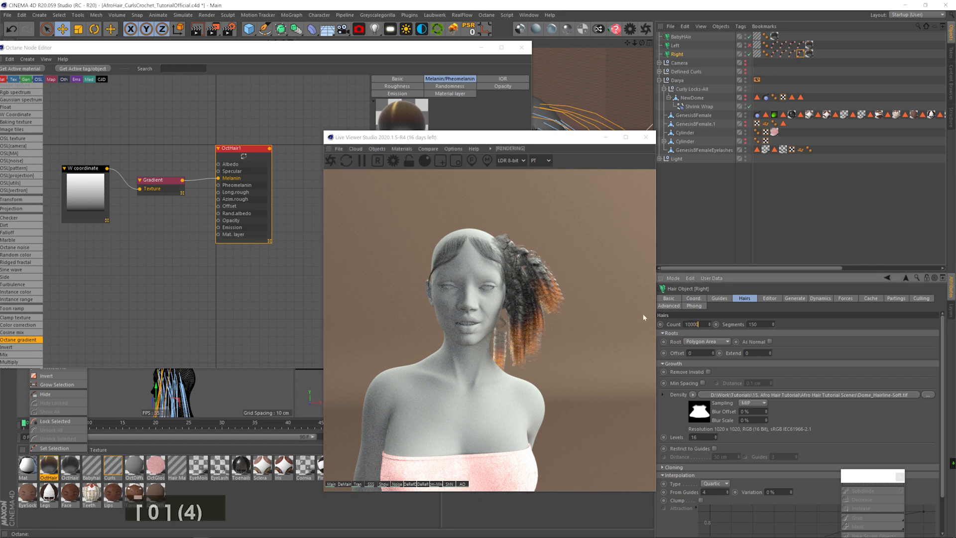
{"action": "key", "text": "Return"}
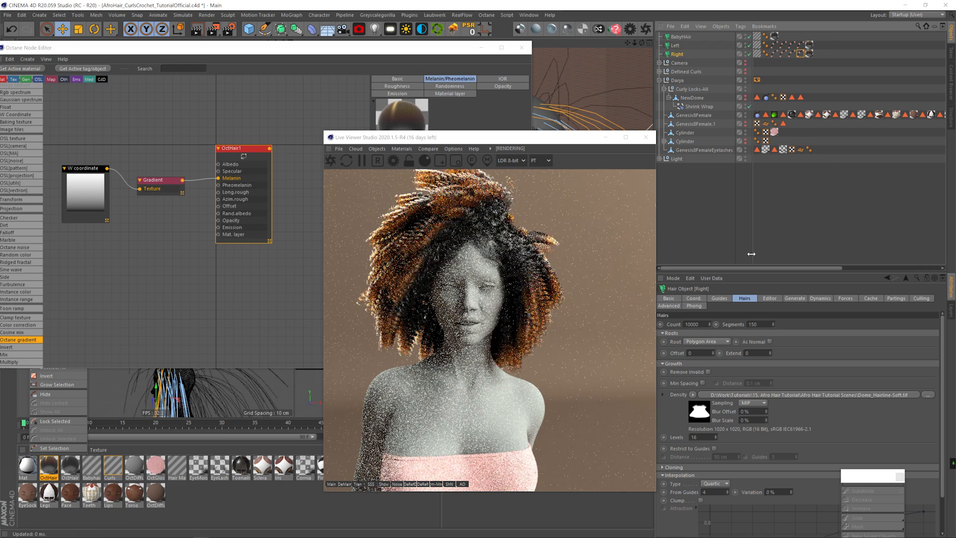
Close the node editor and delete the last override texture tag from the Genesis8Female object to bring back the skin materials.
{"action": "left_click", "coordinate": [521, 48]}
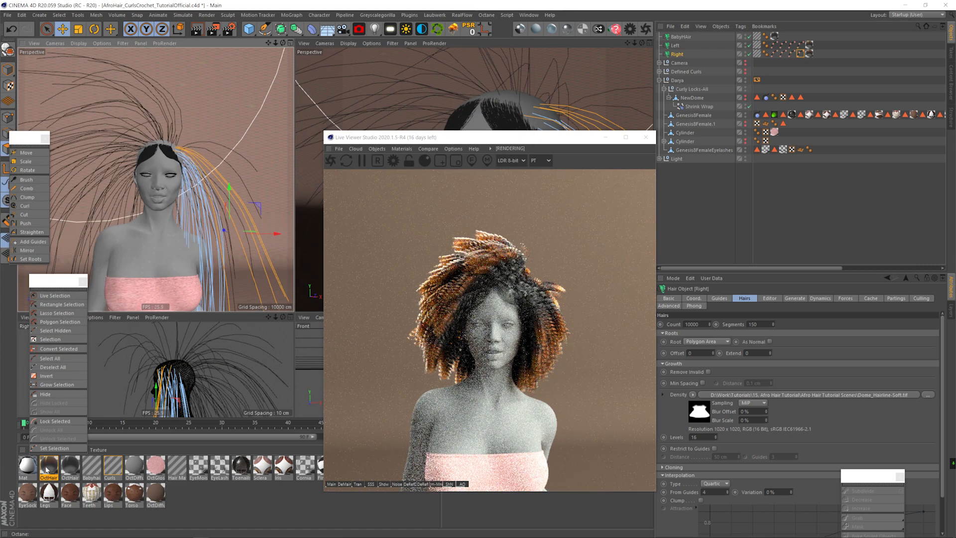
{"action": "left_click_drag", "start_coordinate": [818, 268], "coordinate": [915, 269]}
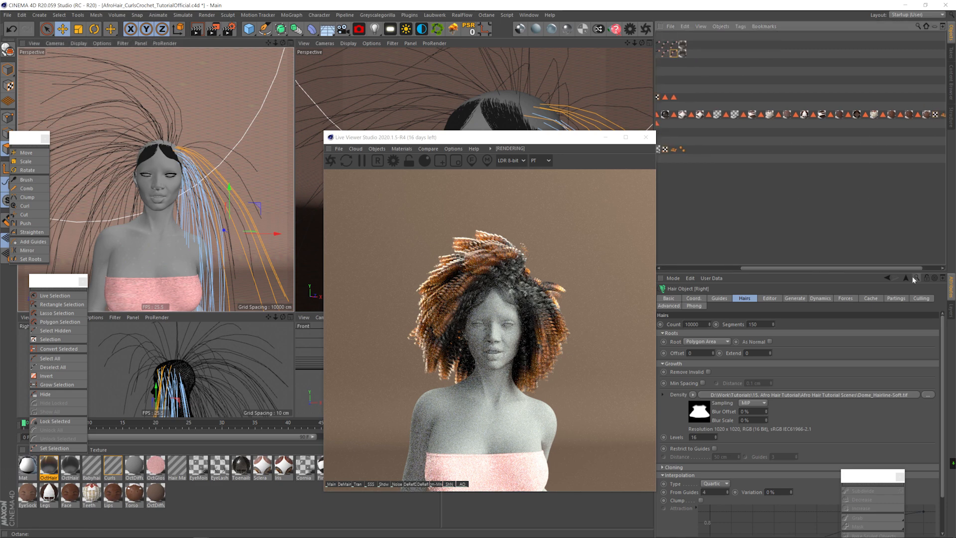
{"action": "left_click", "coordinate": [941, 115]}
{"action": "key", "text": "Delete"}
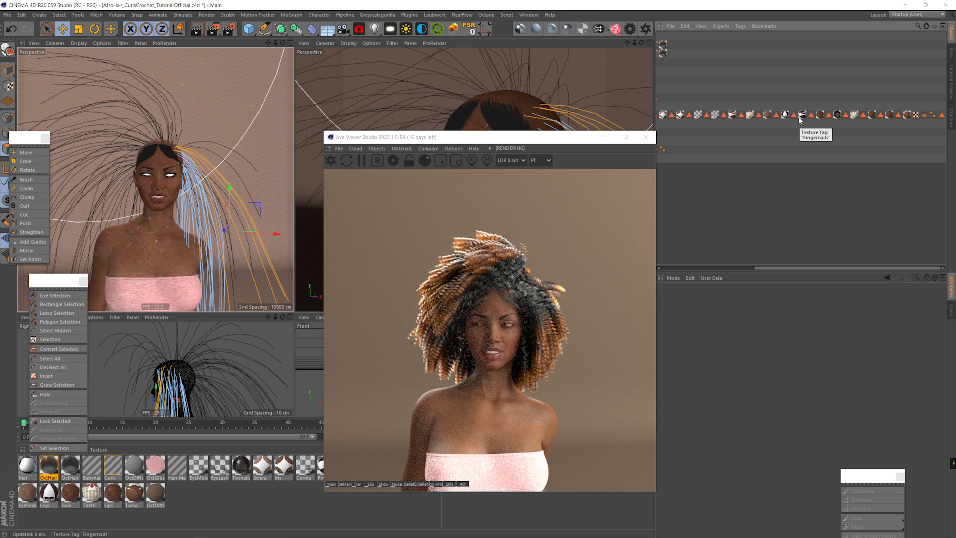
Restore the Left hair's Mid Bottom guide selection and uncover the second perspective view for brushing.
{"action": "left_click", "coordinate": [773, 46]}
{"action": "left_click", "coordinate": [772, 45]}
{"action": "left_click", "coordinate": [704, 317]}
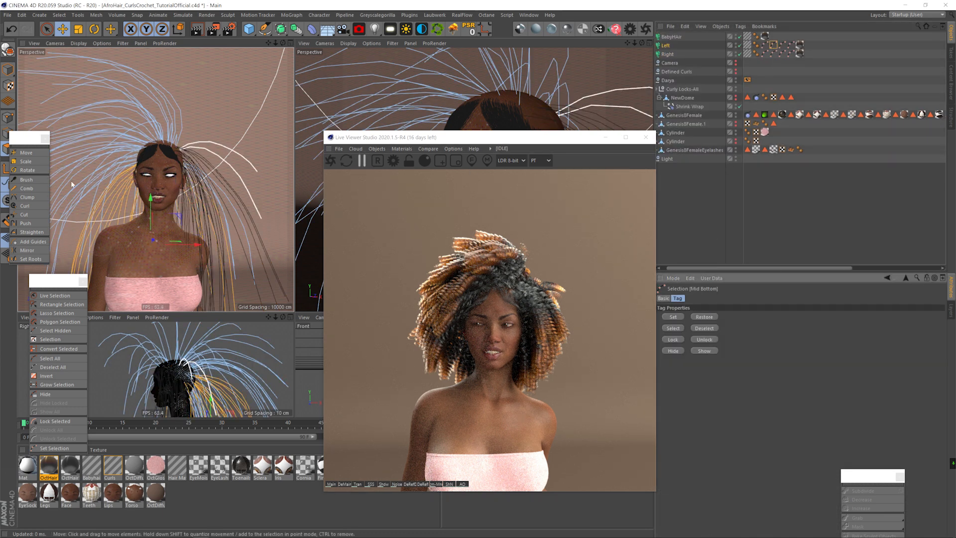
{"action": "left_click", "coordinate": [26, 179]}
{"action": "left_click_drag", "start_coordinate": [373, 137], "coordinate": [593, 193]}
{"action": "key", "text": "1"}
{"action": "mouse_move", "coordinate": [448, 174]}
{"action": "left_mouse_down"}
{"action": "mouse_move", "coordinate": [507, 154]}
{"action": "mouse_move", "coordinate": [478, 199]}
{"action": "mouse_move", "coordinate": [523, 208]}
{"action": "mouse_move", "coordinate": [473, 203]}
{"action": "mouse_move", "coordinate": [462, 166]}
{"action": "mouse_move", "coordinate": [451, 174]}
{"action": "left_mouse_up"}
{"action": "key", "text": "3"}
{"action": "key", "text": "1"}
{"action": "key", "text": "3"}
{"action": "key", "text": "3"}
Brush the Left hair's side guides downward and outward, using Live Selection to adjust which guides are affected.
{"action": "left_click", "coordinate": [55, 295]}
{"action": "key", "text": "3"}
{"action": "mouse_move", "coordinate": [451, 174]}
{"action": "left_mouse_down"}
{"action": "mouse_move", "coordinate": [518, 174]}
{"action": "mouse_move", "coordinate": [503, 177]}
{"action": "left_mouse_up"}
{"action": "key", "text": "3"}
{"action": "left_click", "coordinate": [29, 182]}
{"action": "key", "text": "3"}
{"action": "mouse_move", "coordinate": [399, 197]}
{"action": "left_mouse_down"}
{"action": "mouse_move", "coordinate": [493, 219]}
{"action": "mouse_move", "coordinate": [337, 213]}
{"action": "mouse_move", "coordinate": [401, 259]}
{"action": "mouse_move", "coordinate": [324, 249]}
{"action": "left_mouse_up"}
{"action": "key", "text": "3"}
{"action": "key", "text": "3"}
{"action": "left_click", "coordinate": [551, 216]}
{"action": "key", "text": "3"}
Brush the Left hair's side guides outward from the head and down toward the shoulder, working from several viewing angles.
{"action": "left_click_drag", "start_coordinate": [164, 184], "coordinate": [124, 133]}
{"action": "key", "text": "3"}
{"action": "key", "text": "1"}
{"action": "key", "text": "3"}
{"action": "key", "text": "1"}
{"action": "key", "text": "3"}
{"action": "key", "text": "3"}
{"action": "left_click_drag", "start_coordinate": [244, 160], "coordinate": [204, 224]}
{"action": "key", "text": "3"}
{"action": "key", "text": "3"}
{"action": "key", "text": "3"}
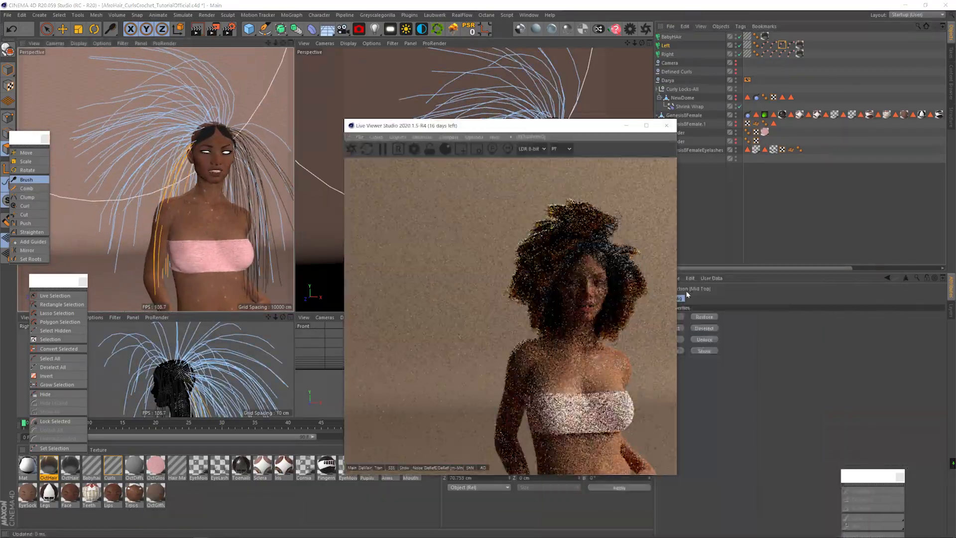
Pick out the stray guides at the Left hair's front parting with Live Selection and remove them.
{"action": "left_click", "coordinate": [55, 295]}
{"action": "left_click", "coordinate": [242, 102]}
{"action": "key", "text": "3"}
{"action": "mouse_move", "coordinate": [210, 141]}
{"action": "left_mouse_down"}
{"action": "mouse_move", "coordinate": [235, 149]}
{"action": "mouse_move", "coordinate": [215, 135]}
{"action": "left_mouse_up"}
{"action": "left_click", "coordinate": [229, 133]}
{"action": "key", "text": "BackSpace"}
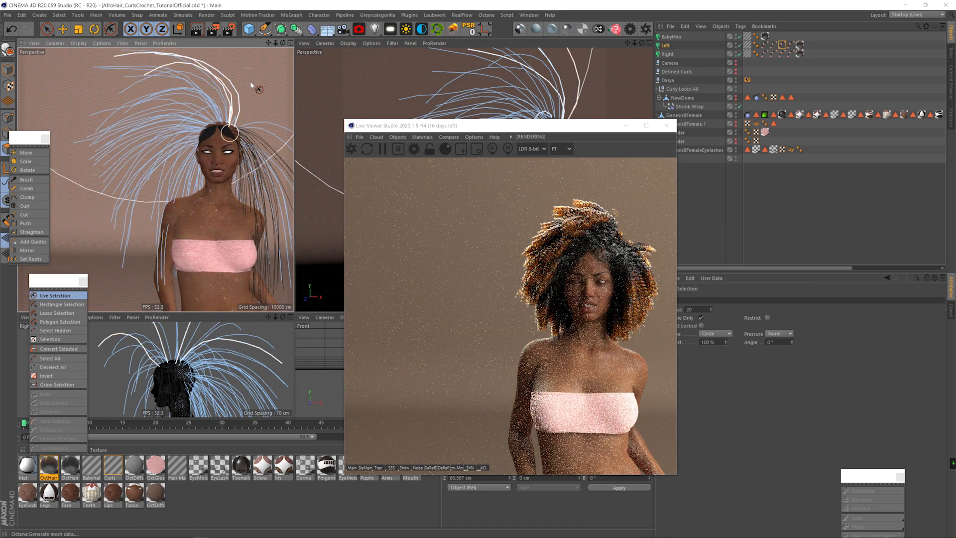
Shorten the Left hair's rear guides with the Cut tool and switch back to the Brush tool.
{"action": "key", "text": "3"}
{"action": "mouse_move", "coordinate": [212, 155]}
{"action": "left_mouse_down"}
{"action": "mouse_move", "coordinate": [252, 141]}
{"action": "mouse_move", "coordinate": [224, 154]}
{"action": "left_mouse_up"}
{"action": "key", "text": "3"}
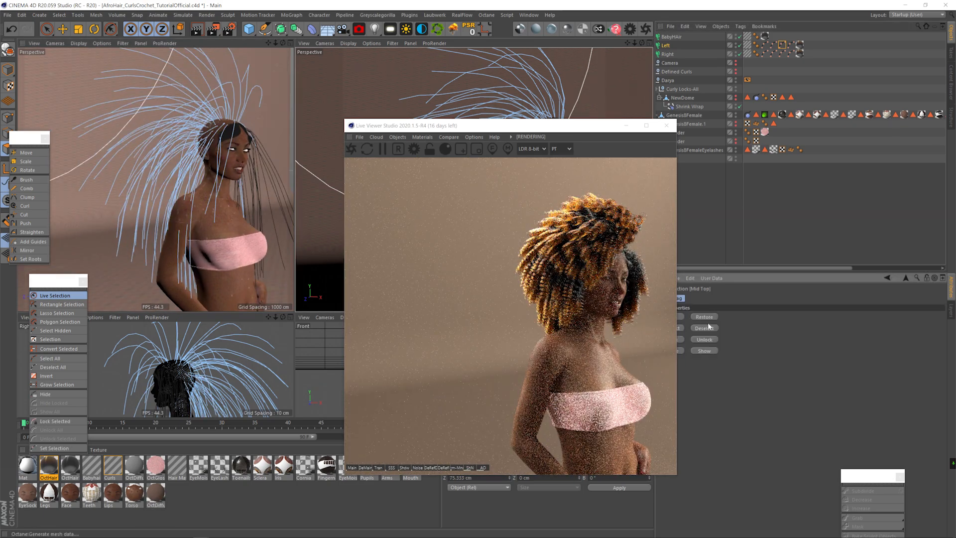
{"action": "left_click", "coordinate": [24, 214]}
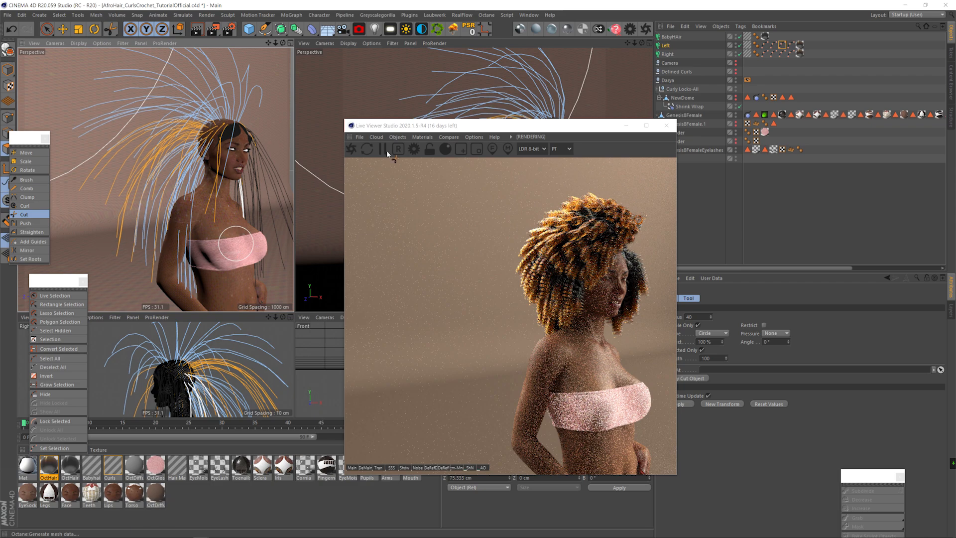
{"action": "key", "text": "3"}
{"action": "mouse_move", "coordinate": [234, 239]}
{"action": "left_mouse_down"}
{"action": "mouse_move", "coordinate": [106, 195]}
{"action": "mouse_move", "coordinate": [92, 202]}
{"action": "mouse_move", "coordinate": [124, 222]}
{"action": "mouse_move", "coordinate": [103, 237]}
{"action": "mouse_move", "coordinate": [271, 215]}
{"action": "mouse_move", "coordinate": [232, 295]}
{"action": "mouse_move", "coordinate": [75, 164]}
{"action": "left_mouse_up"}
{"action": "key", "text": "3"}
{"action": "left_click", "coordinate": [26, 179]}
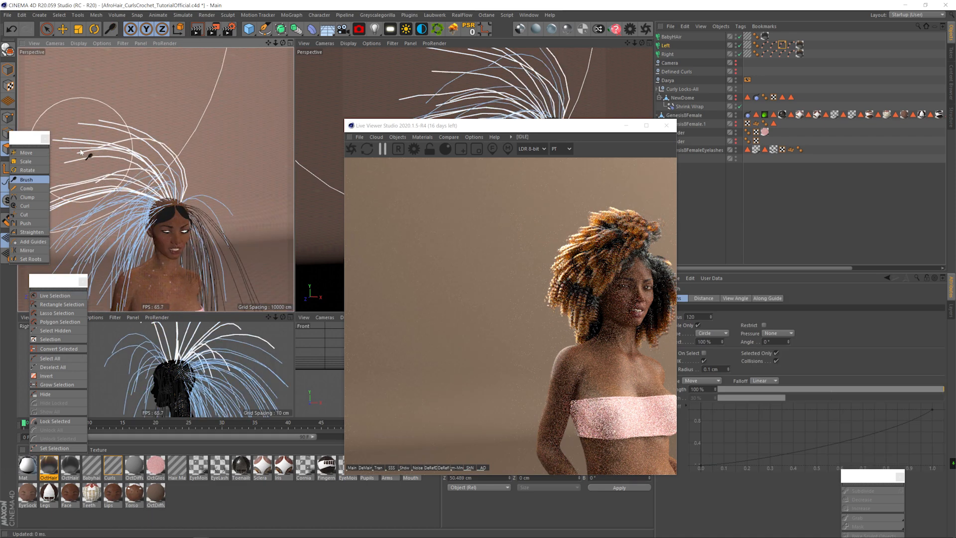
Set the Clumping limit in the Curls material's Clump channel to 135 and minimize the Material Editor.
{"action": "double_click", "coordinate": [111, 469]}
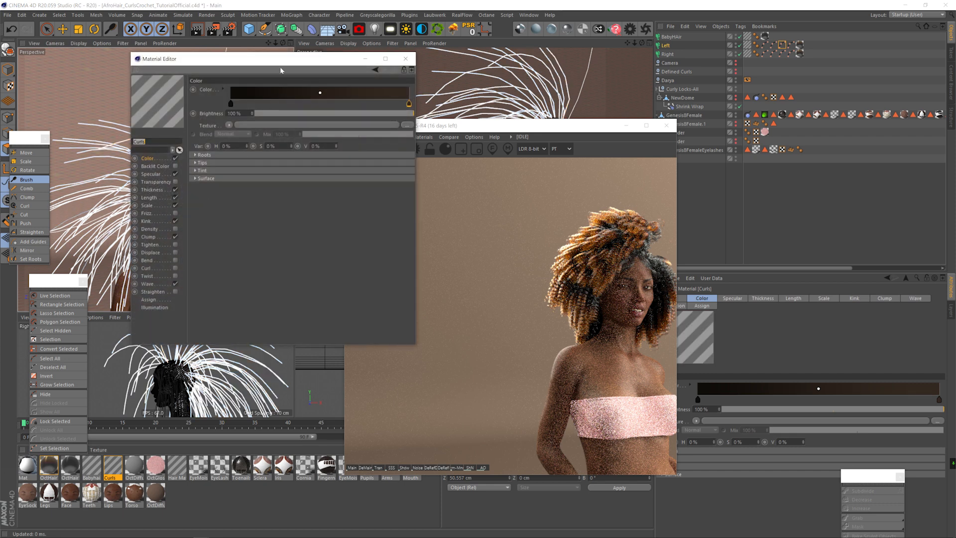
{"action": "left_click_drag", "start_coordinate": [279, 73], "coordinate": [243, 144]}
{"action": "left_click", "coordinate": [113, 309]}
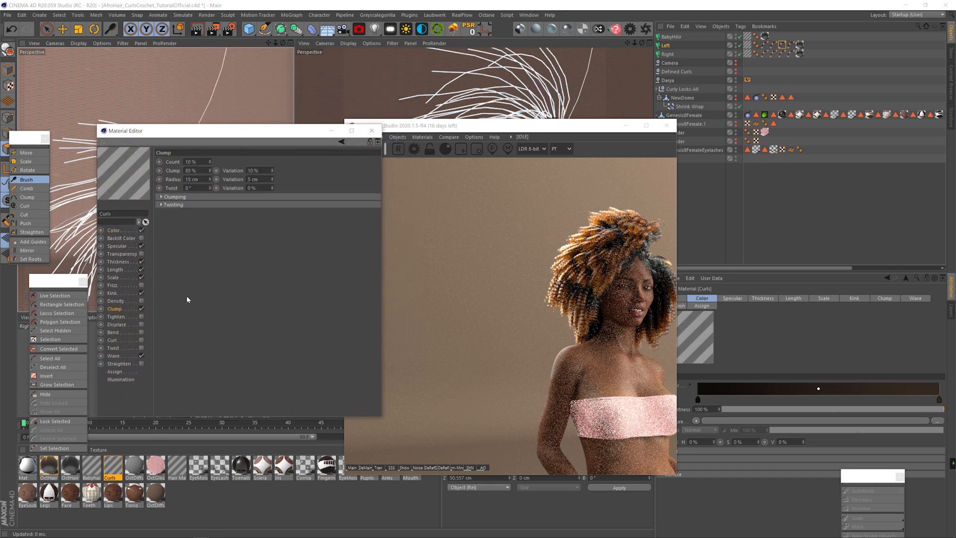
{"action": "left_click", "coordinate": [176, 197]}
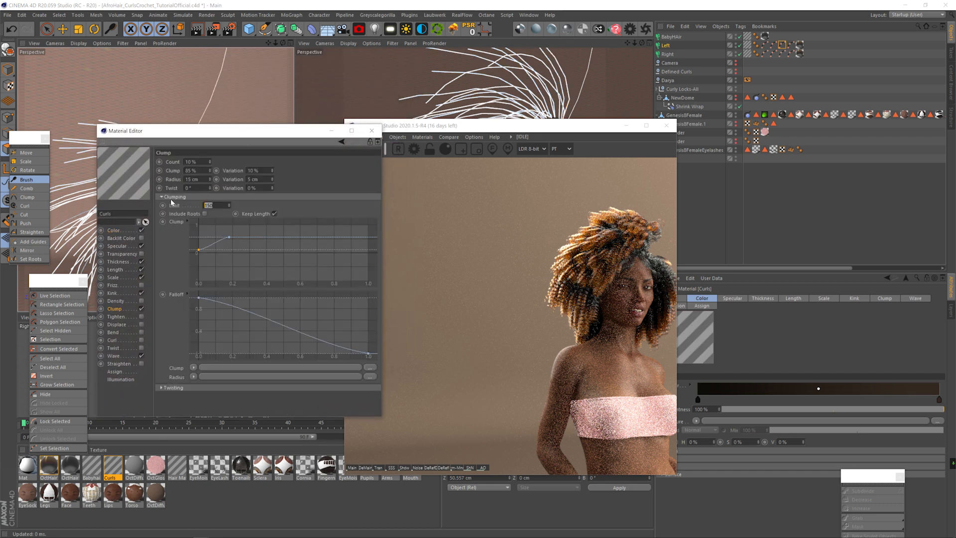
{"action": "type", "text": "135"}
{"action": "key", "text": "Return"}
{"action": "left_click", "coordinate": [398, 135]}
{"action": "left_click", "coordinate": [331, 131]}
Brush the Left hair's guides into shape around the crown and down beside the shoulder.
{"action": "key", "text": "1"}
{"action": "left_click_drag", "start_coordinate": [177, 235], "coordinate": [149, 209]}
{"action": "key", "text": "3"}
{"action": "key", "text": "1"}
{"action": "key", "text": "3"}
{"action": "key", "text": "3"}
{"action": "left_click_drag", "start_coordinate": [219, 209], "coordinate": [208, 285]}
{"action": "key", "text": "1"}
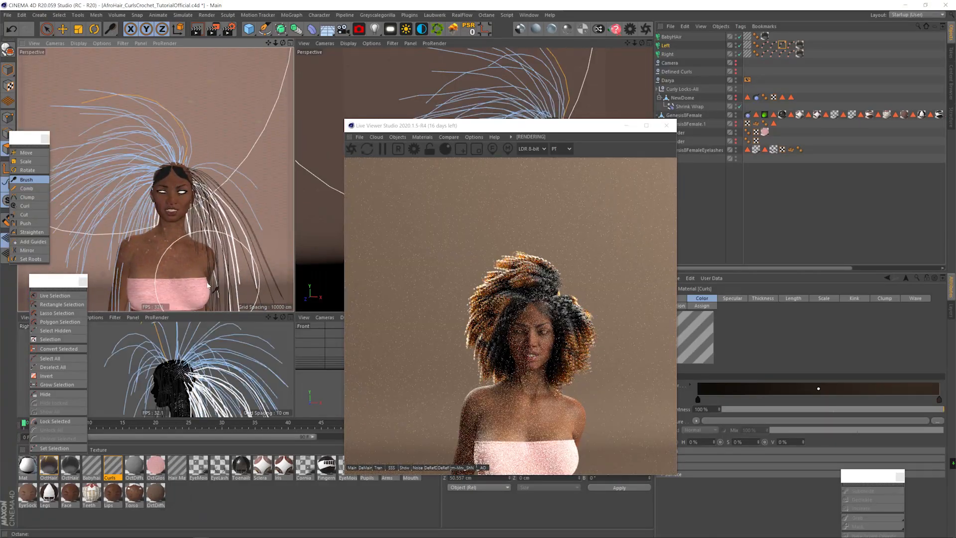
Load another saved guide selection of the Left hair, brush its guides outward and restart the live render.
{"action": "double_click", "coordinate": [791, 45]}
{"action": "left_click_drag", "start_coordinate": [218, 131], "coordinate": [61, 98]}
{"action": "left_click_drag", "start_coordinate": [188, 123], "coordinate": [165, 124]}
{"action": "left_click", "coordinate": [351, 148]}
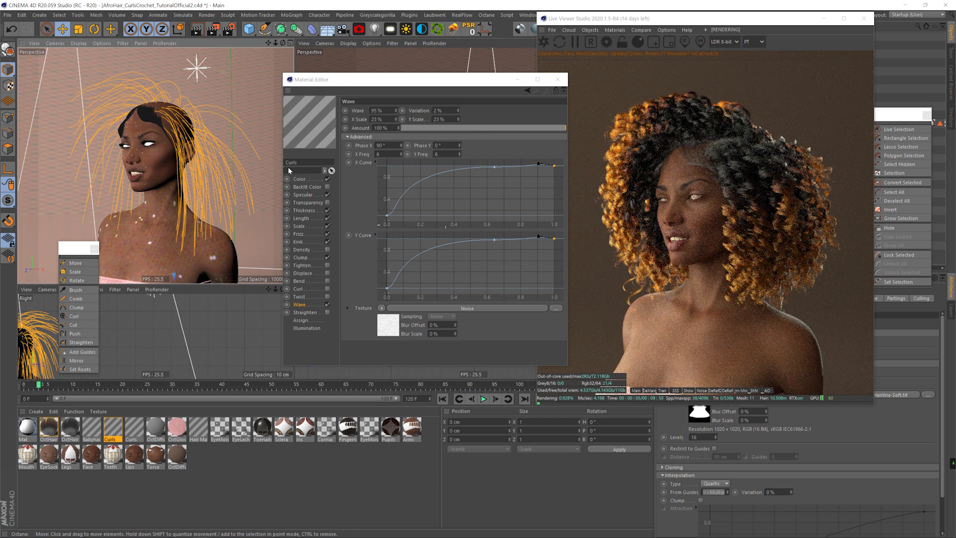
Review the Curls material's Wave, Clump and Kink settings and the hair counts of the Left and Right hair objects.
{"action": "left_click_drag", "start_coordinate": [398, 88], "coordinate": [372, 90]}
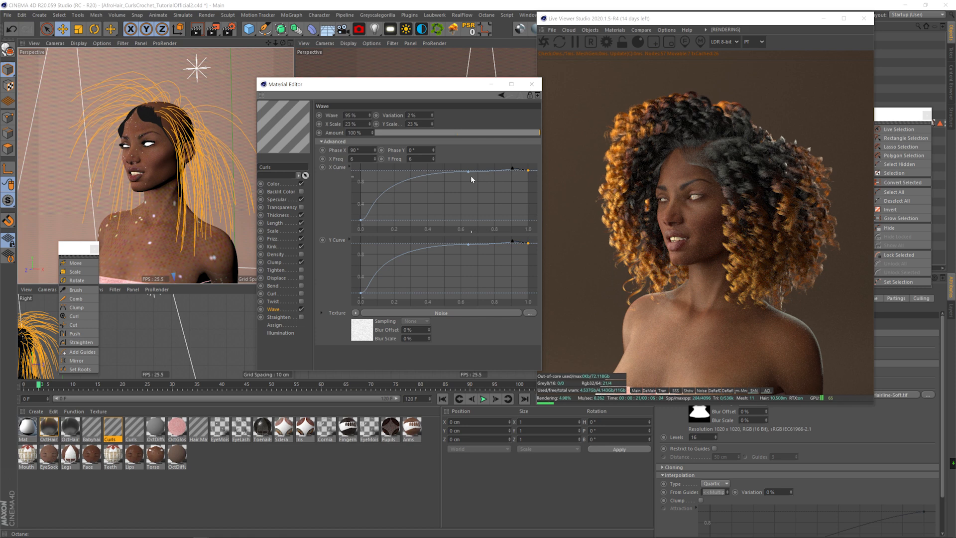
{"action": "left_click", "coordinate": [75, 272]}
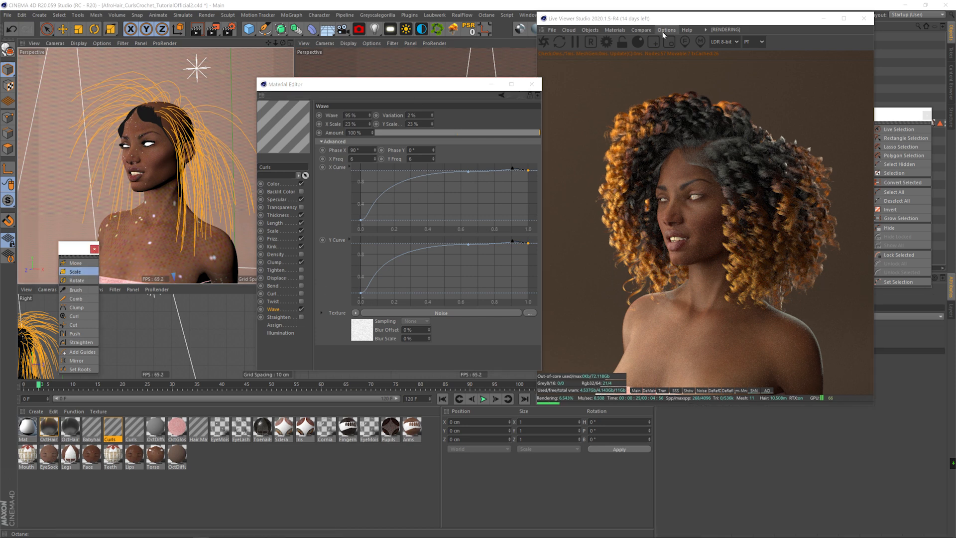
{"action": "left_click_drag", "start_coordinate": [667, 19], "coordinate": [448, 40]}
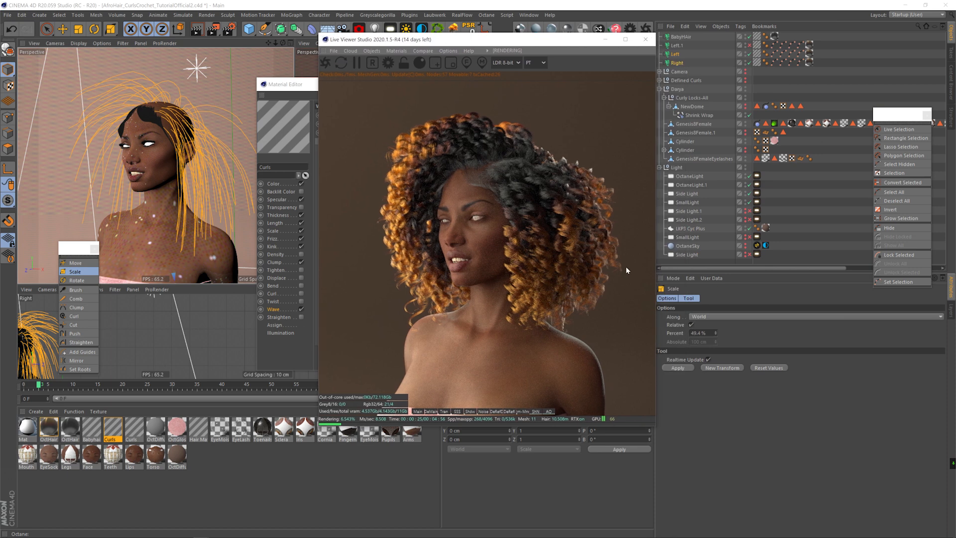
{"action": "left_click_drag", "start_coordinate": [423, 40], "coordinate": [617, 40]}
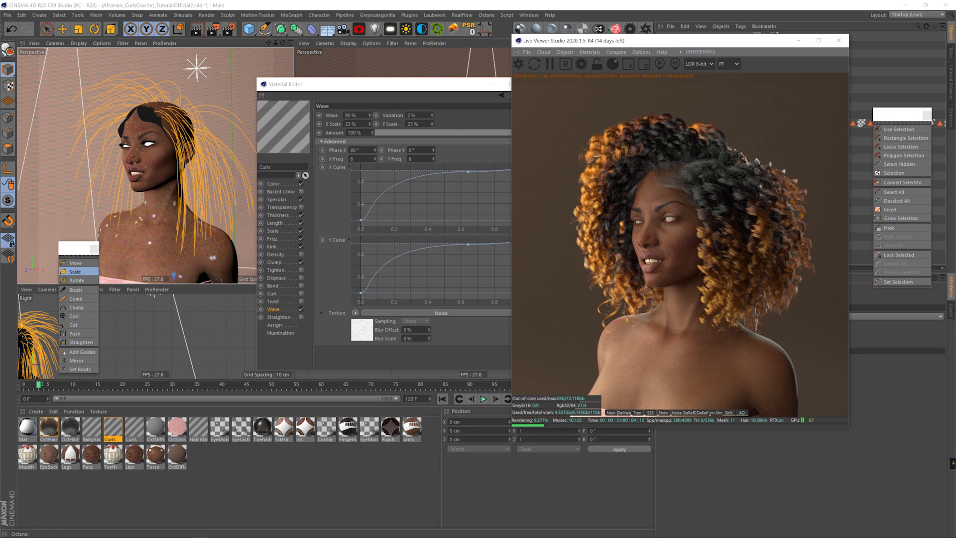
{"action": "left_click", "coordinate": [280, 262]}
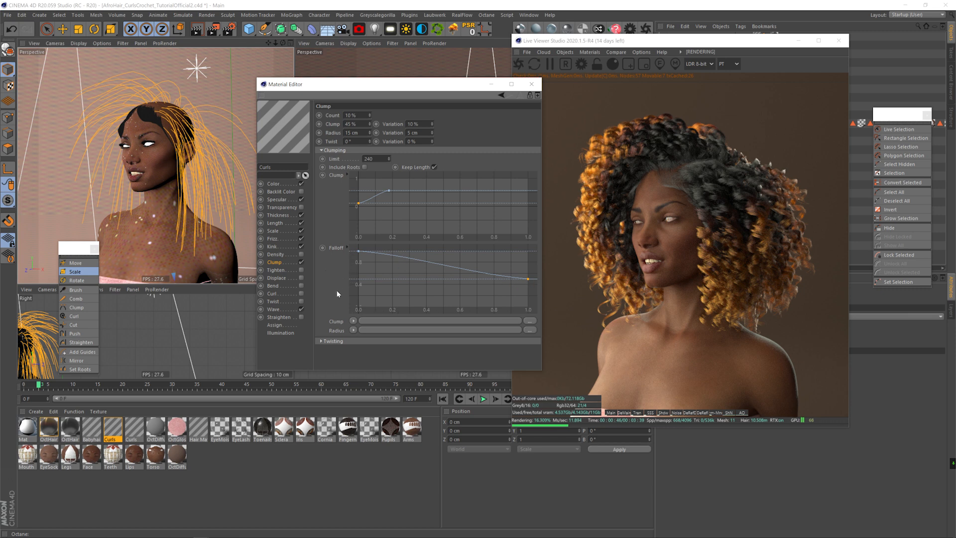
{"action": "left_click", "coordinate": [273, 247]}
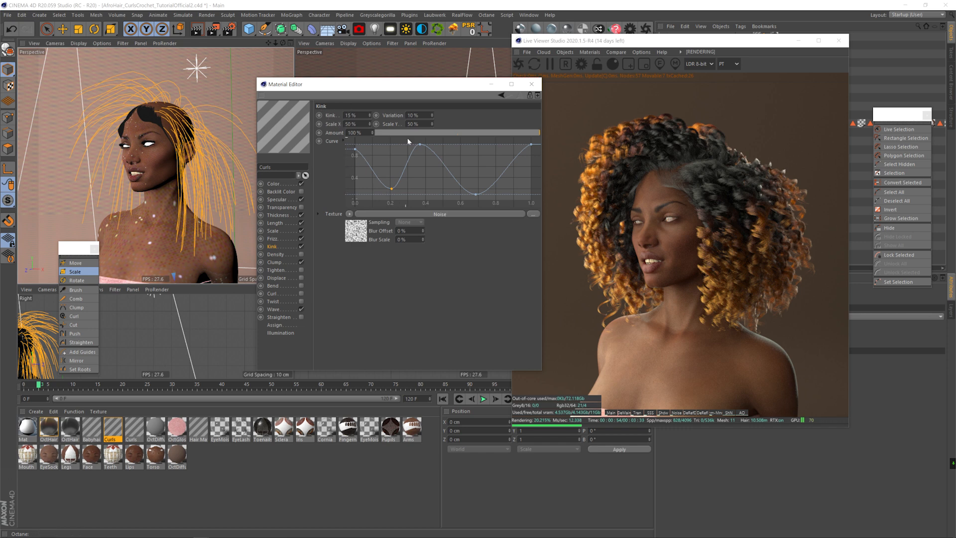
{"action": "left_click", "coordinate": [675, 53]}
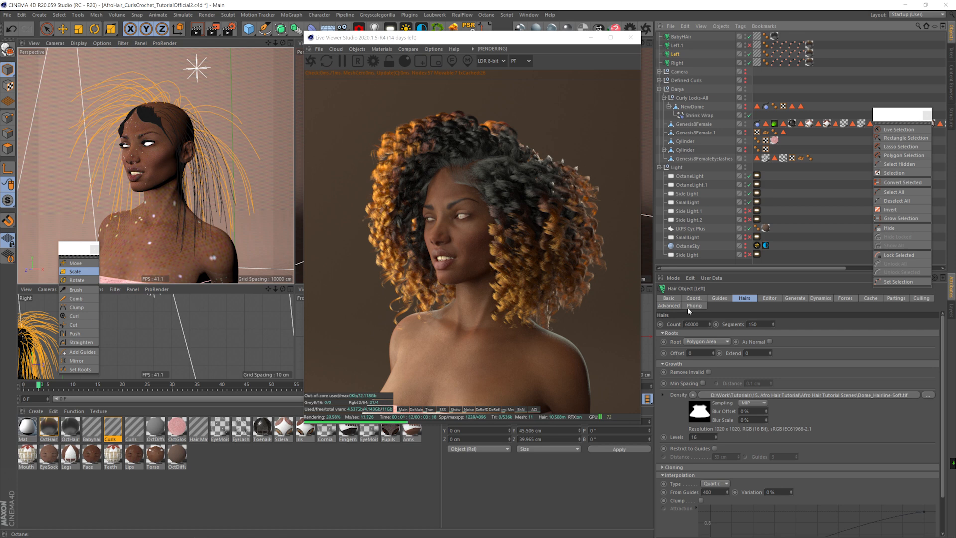
{"action": "left_click", "coordinate": [677, 62]}
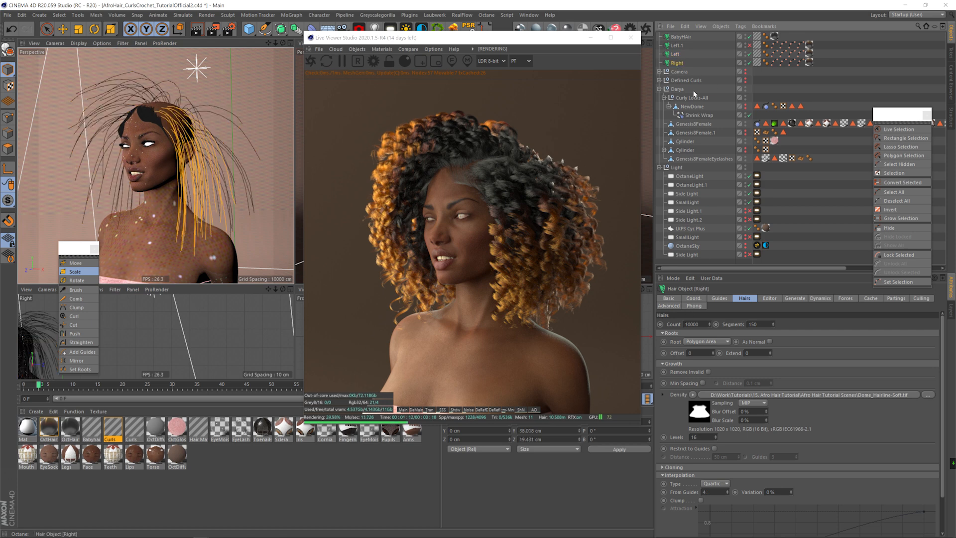